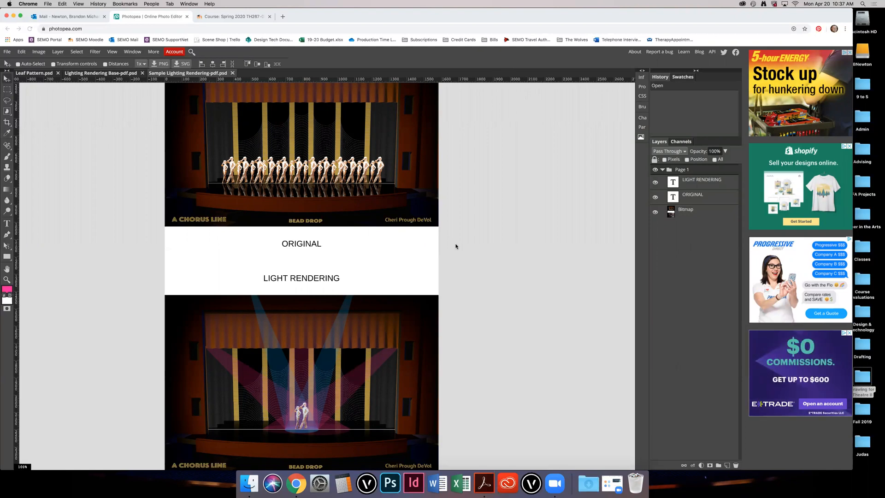
Step: Compare the original and light-rendered stage images in the sample lighting rendering document, with the base rendering as reference
scroll(355, 235, up, 2)
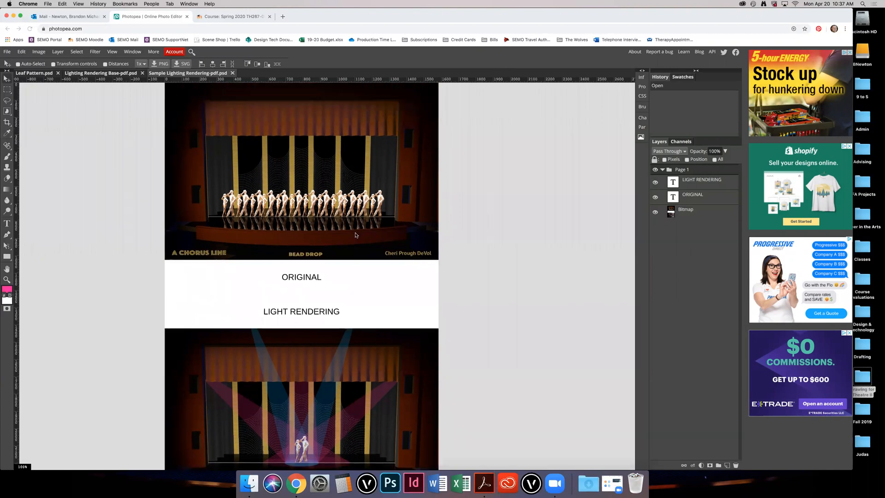
scroll(355, 236, up, 2)
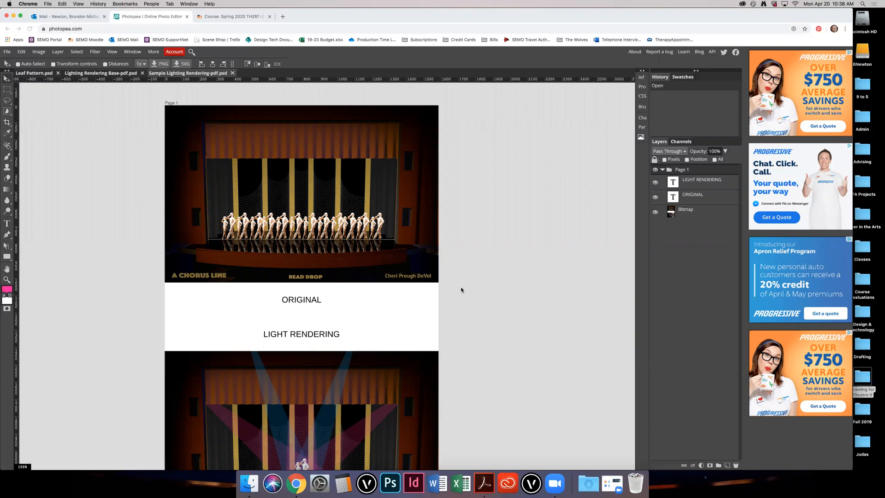
scroll(463, 286, up, 3)
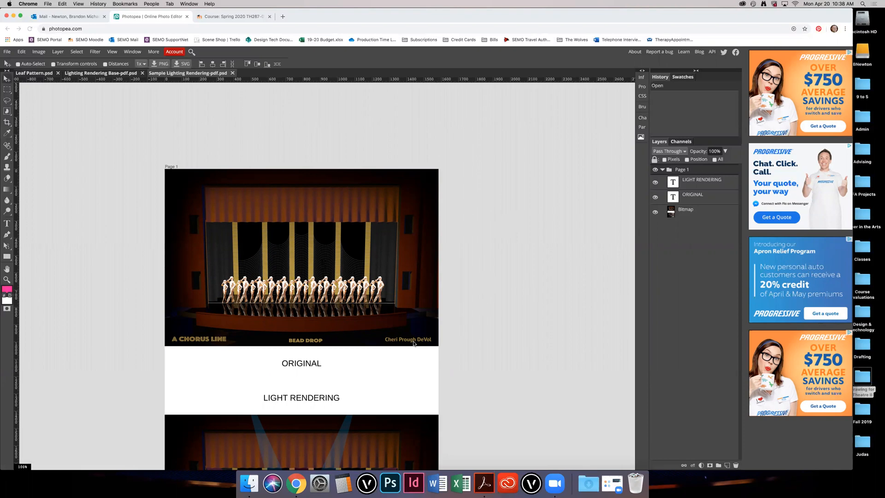
scroll(433, 355, down, 5)
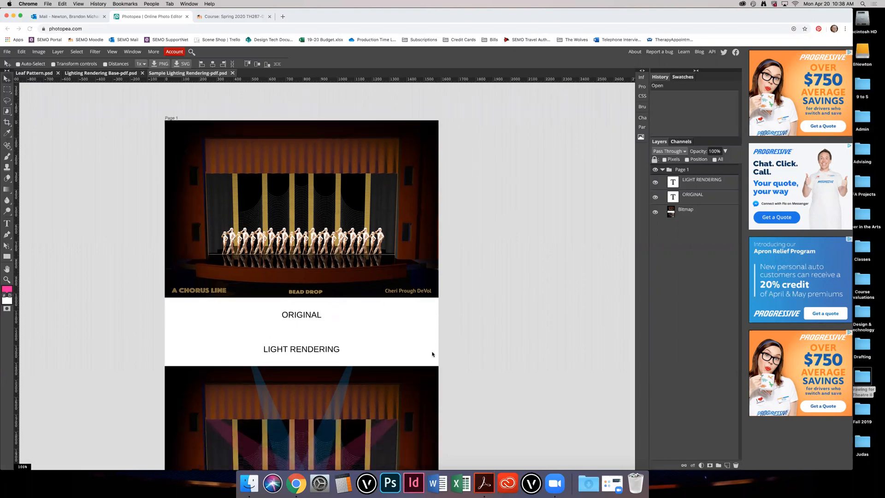
scroll(432, 353, down, 3)
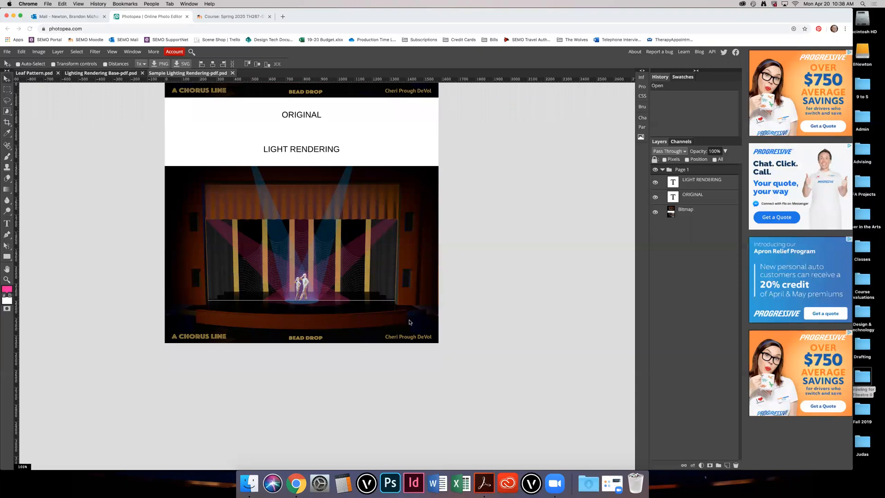
scroll(421, 306, up, 3)
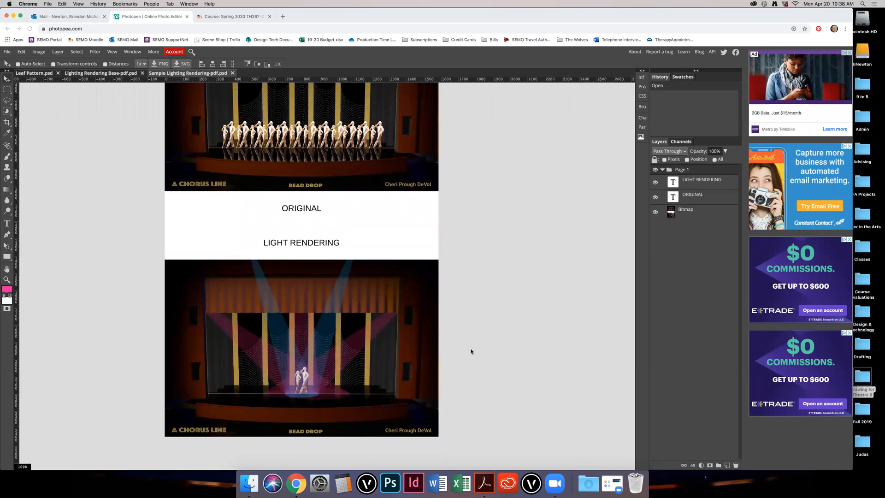
click(82, 74)
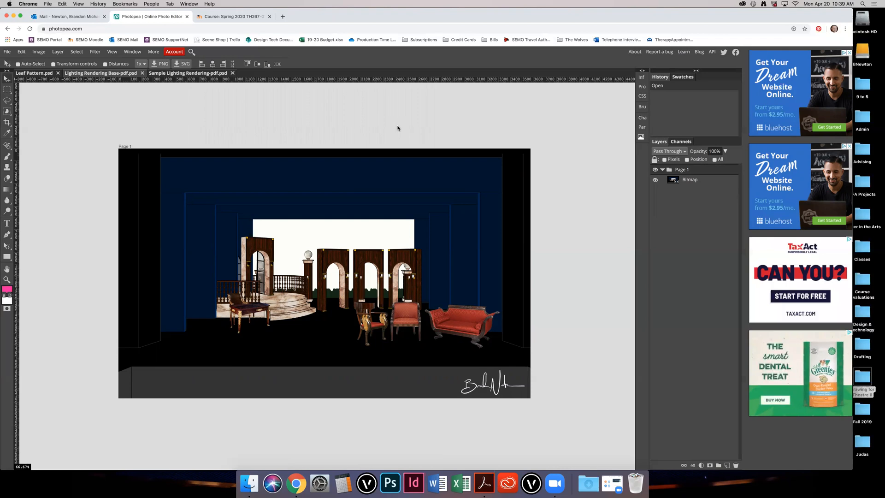
click(176, 73)
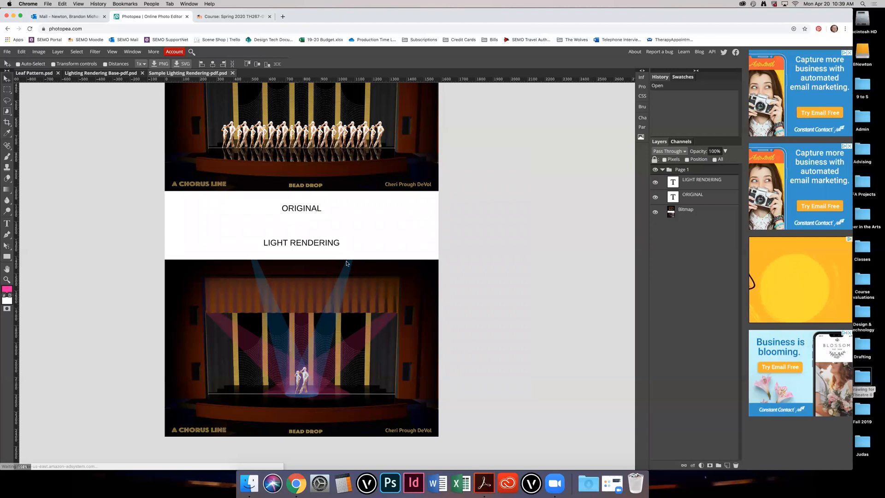
Step: Examine the set's arches, stairs and furniture in the Lighting Rendering Base document, both close up and as a whole
click(107, 74)
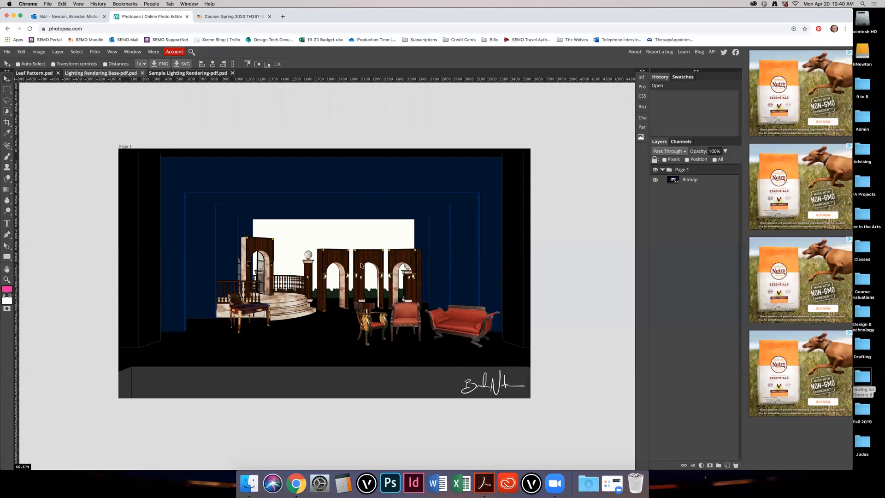
key(z)
click(348, 275)
click(348, 286)
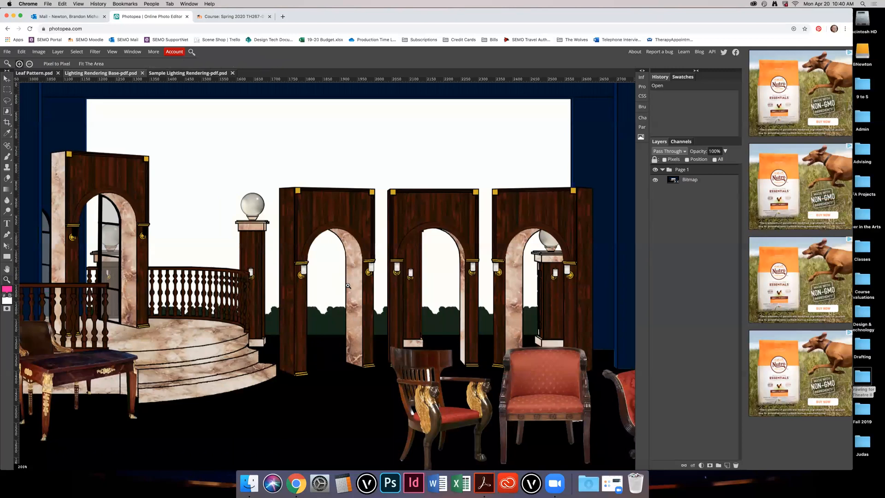
key(v)
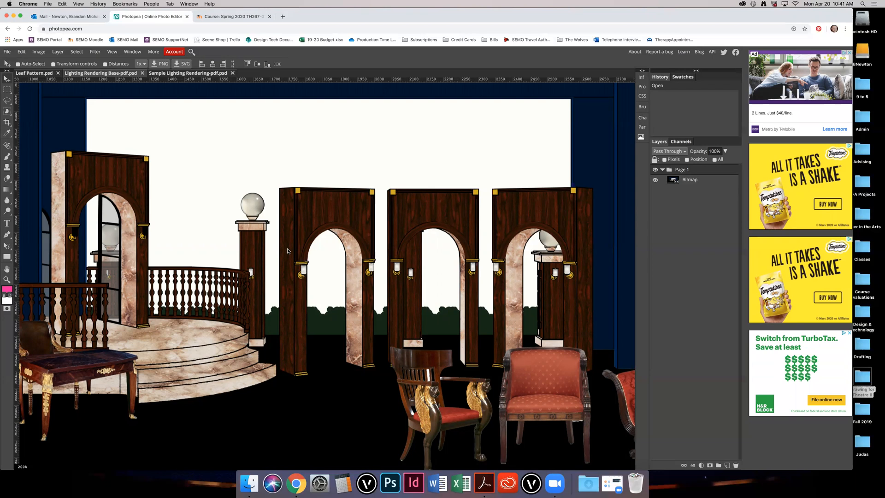
key(z)
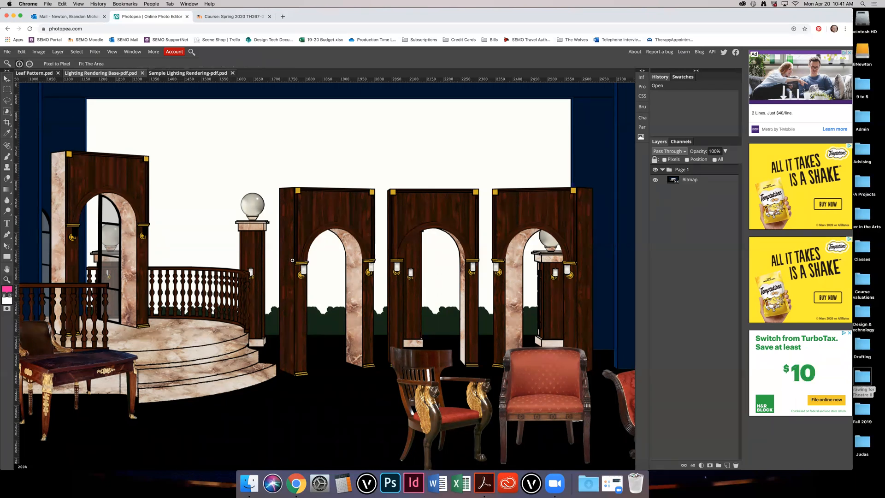
alt+click(311, 290)
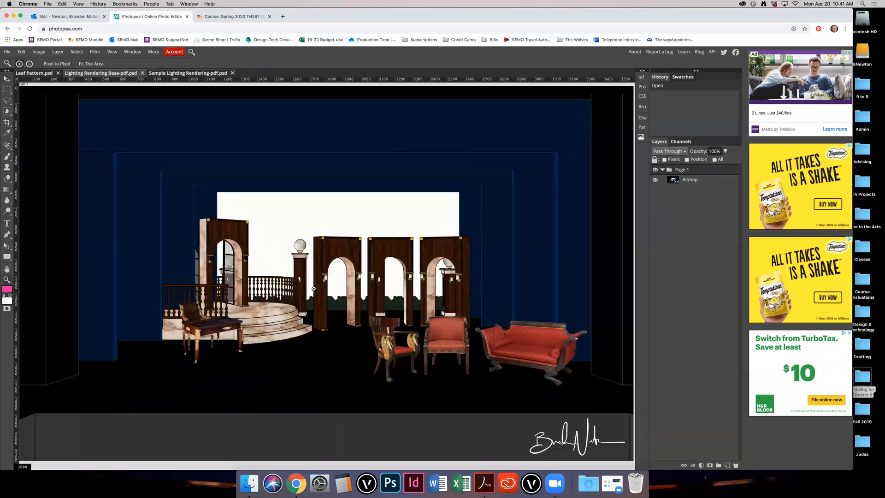
key(v)
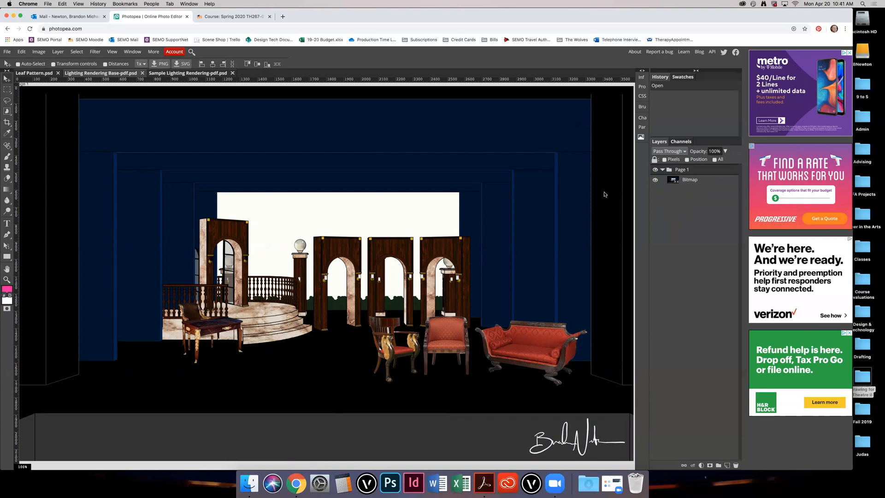
Step: Add a new layer above the Bitmap layer and name it "Beam 1"
click(698, 183)
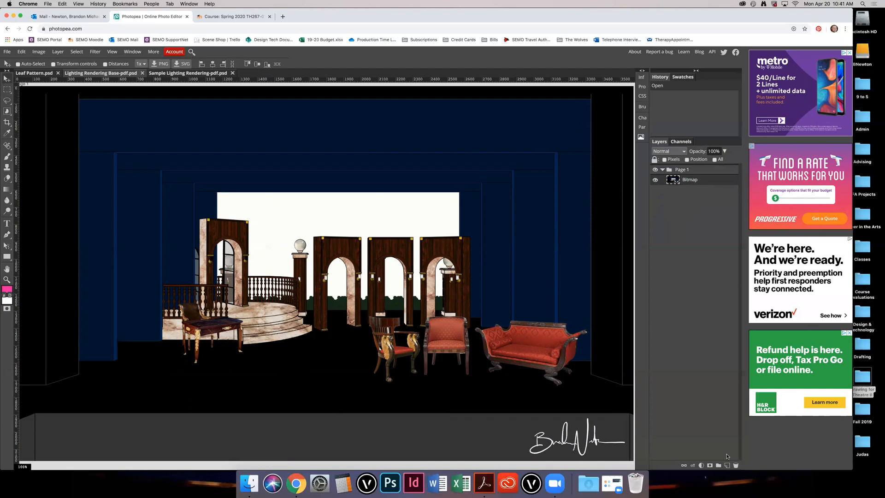
click(726, 465)
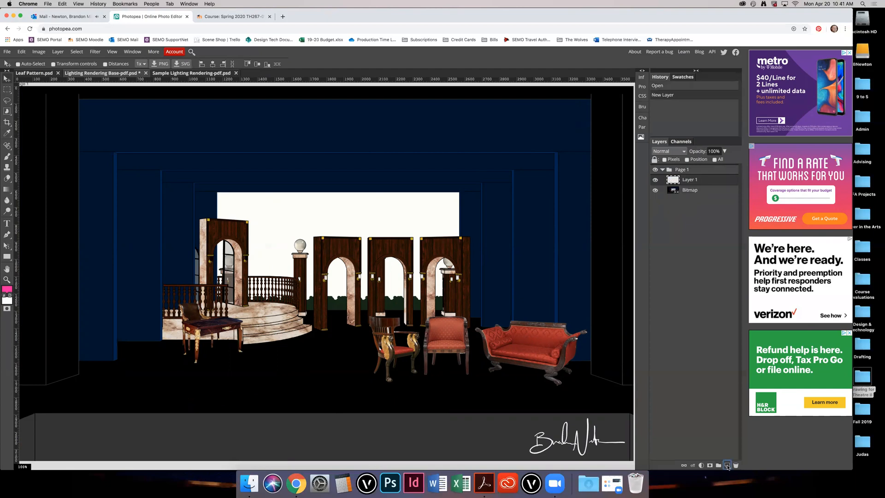
double_click(690, 181)
text(Beam)
key(Return)
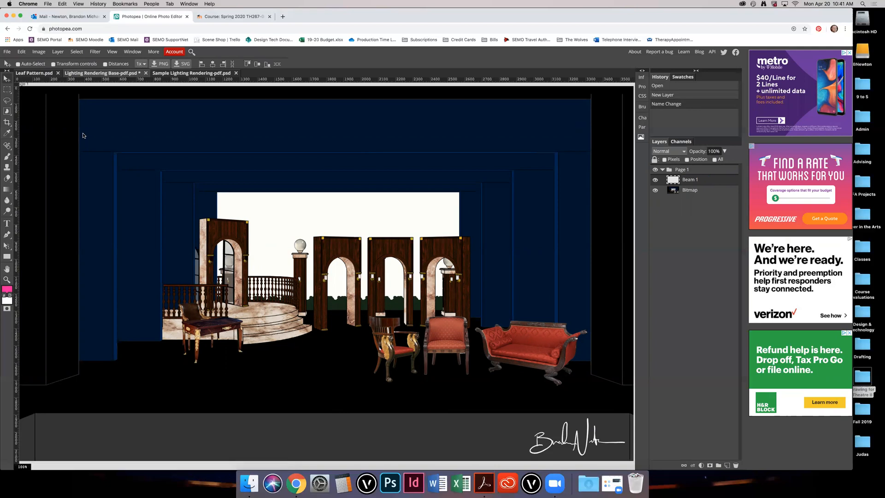
Step: Outline a triangular light beam with Polygonal Lasso from the proscenium's upper-right corner to the floor beside the stairs, keeping the selection active
right_click(7, 101)
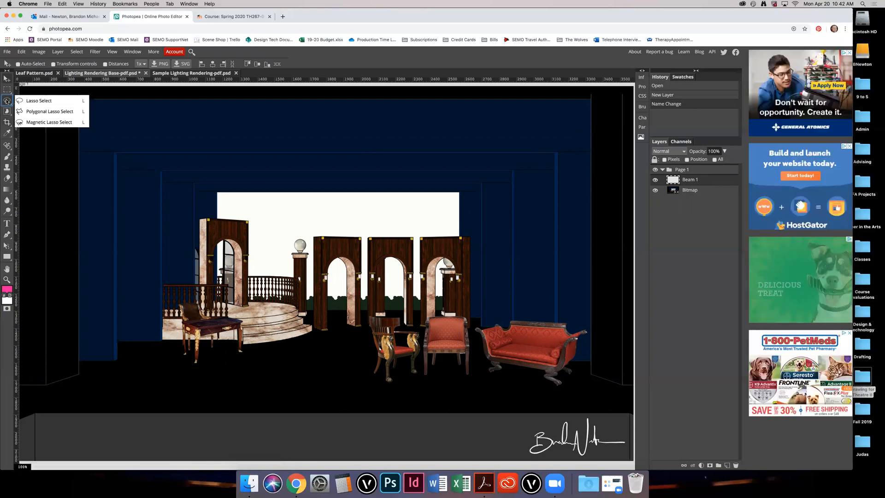
click(52, 113)
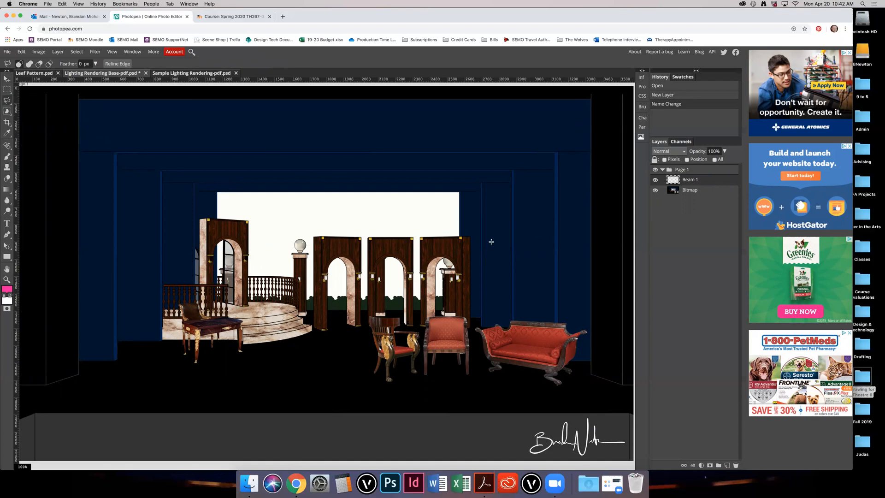
click(591, 103)
click(307, 363)
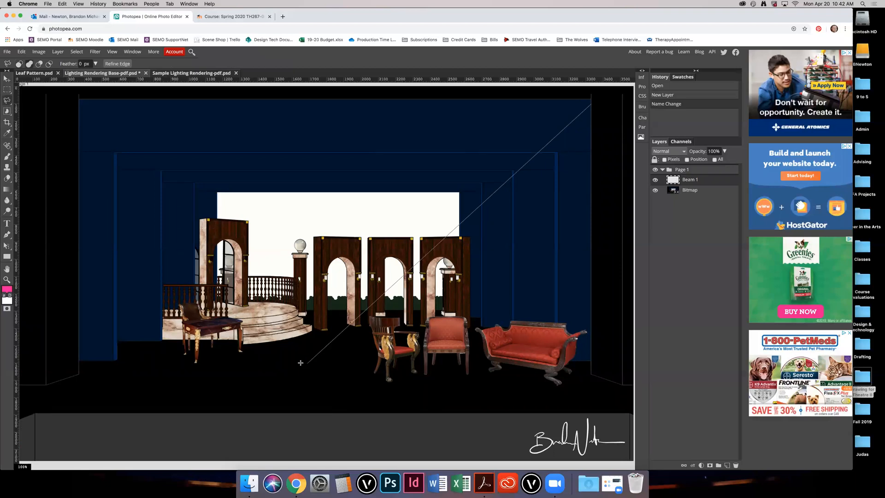
click(239, 363)
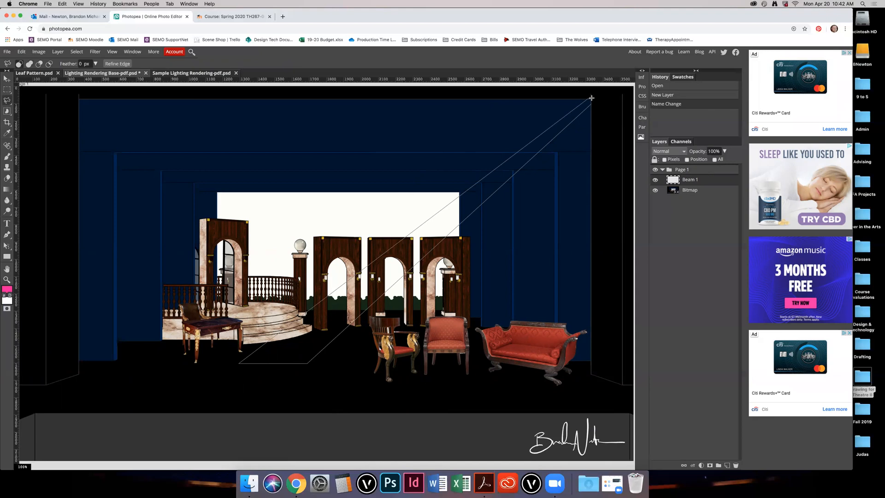
click(591, 103)
click(593, 102)
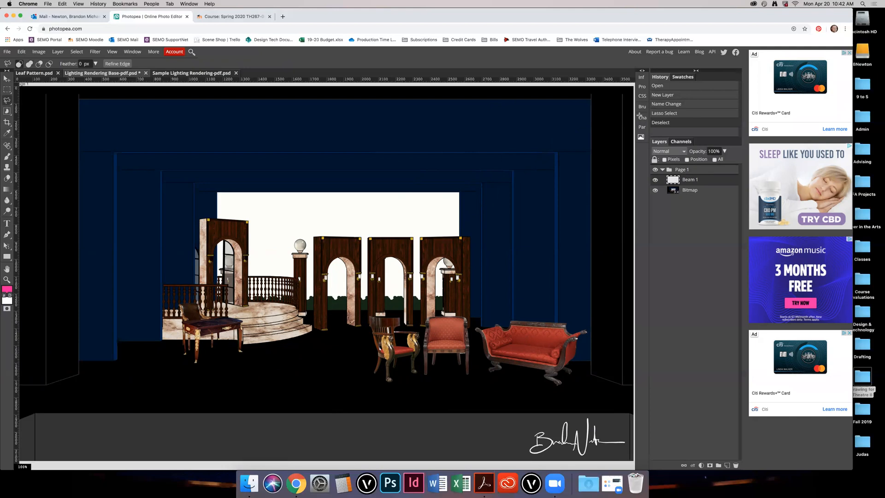
click(676, 115)
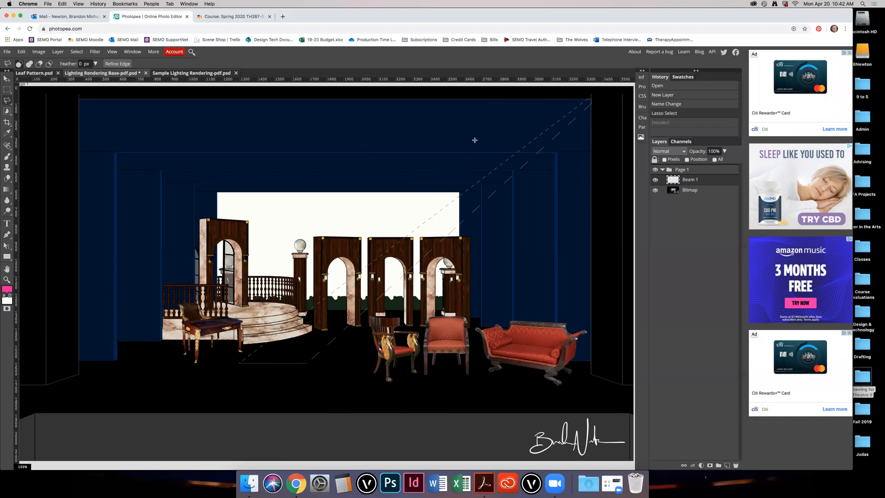
Step: Set the foreground colour to blue 0018d3 and fill the beam selection on the Beam 1 layer with the Paint Bucket
click(8, 289)
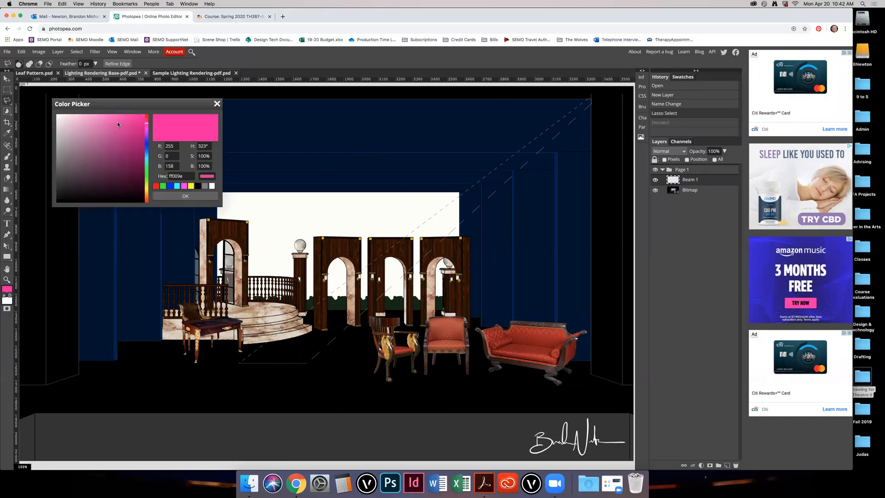
mouse_move(148, 125)
mouse_down()
mouse_move(151, 150)
mouse_move(158, 130)
mouse_up()
click(141, 126)
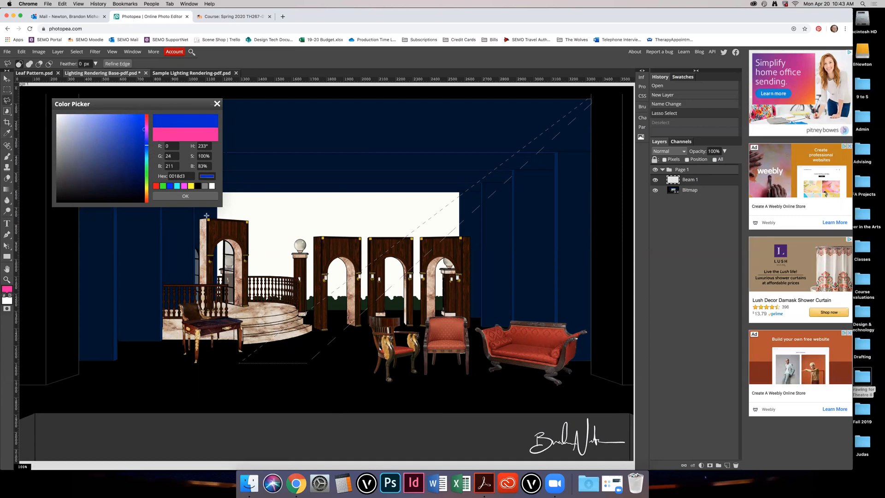
click(196, 199)
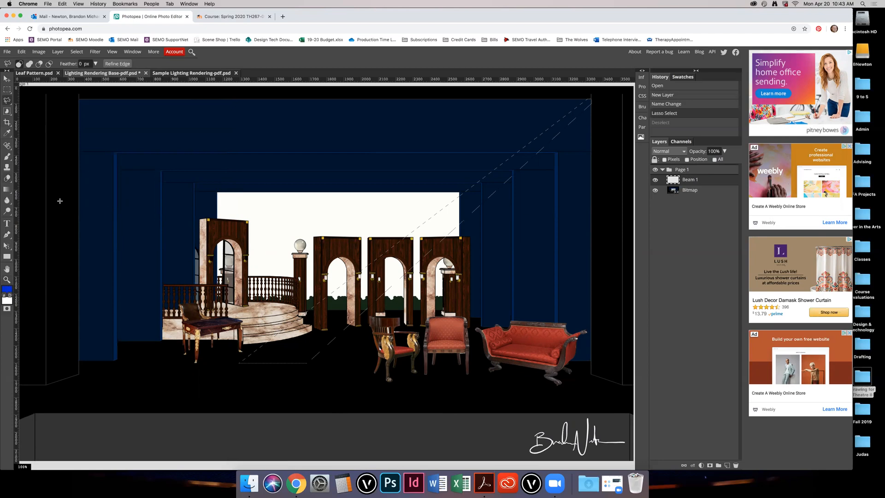
right_click(8, 194)
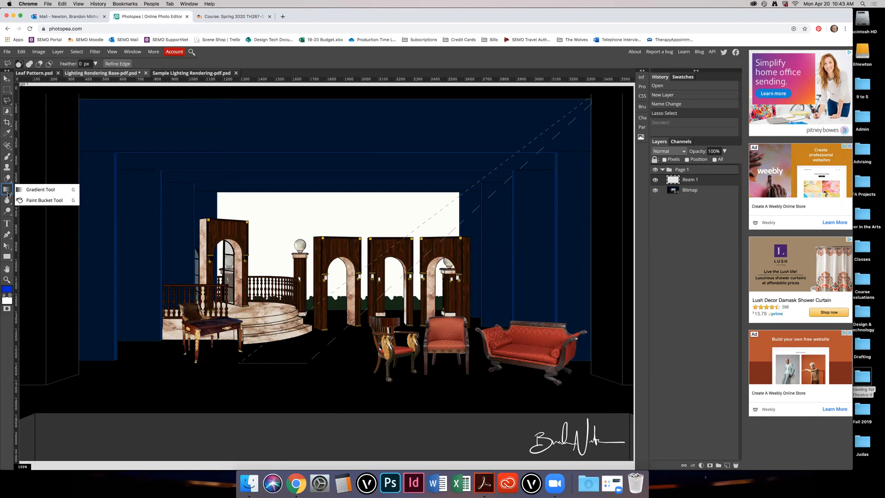
click(44, 200)
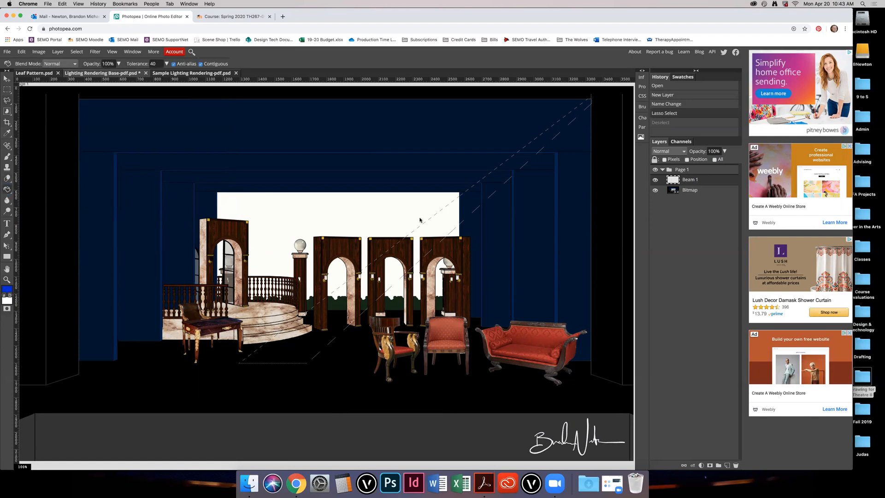
click(449, 221)
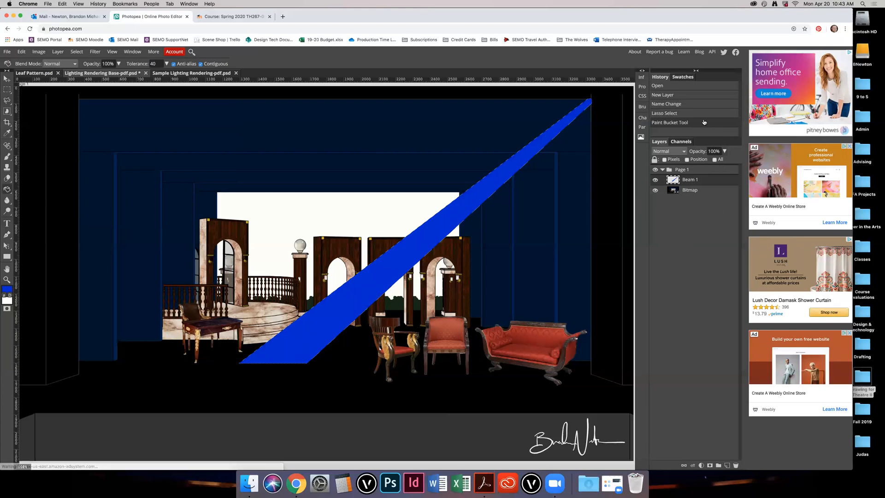
Step: Try an opacity of 20% on the Beam 1 layer
click(708, 151)
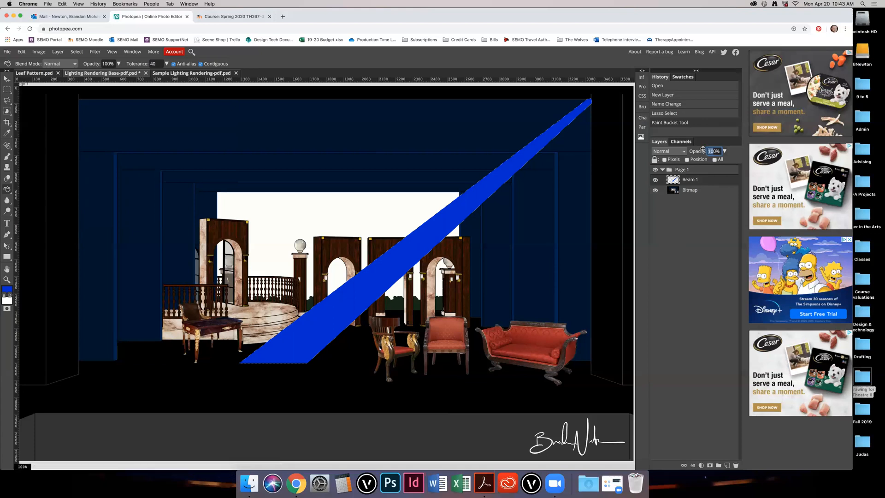
text(20%)
key(Return)
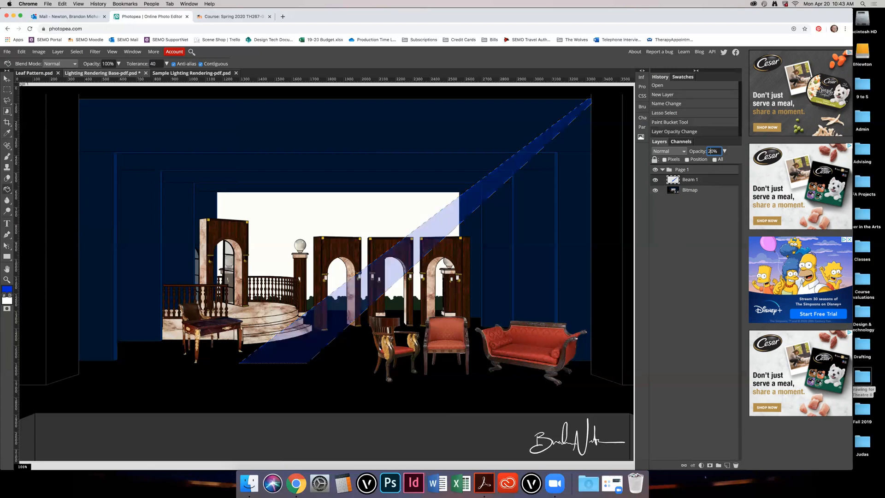
click(697, 220)
Step: Set the Beam 1 layer's opacity to 30% and clear the beam selection
double_click(712, 151)
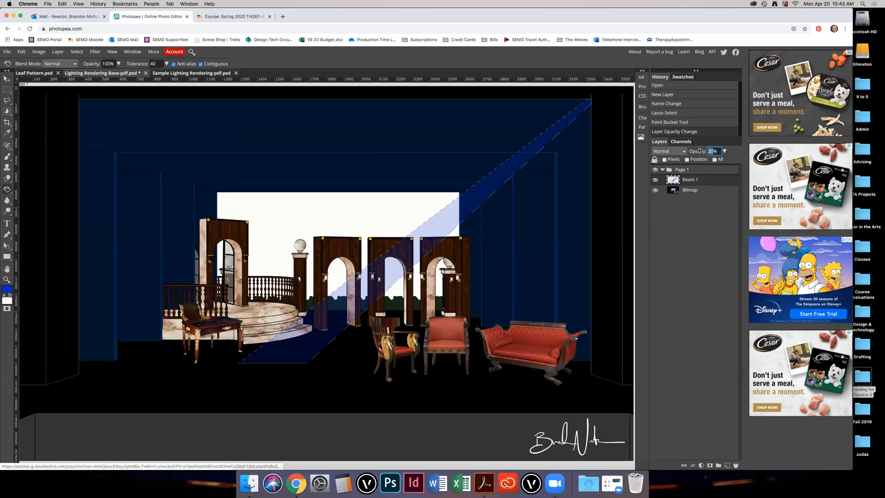
text(30)
key(Return)
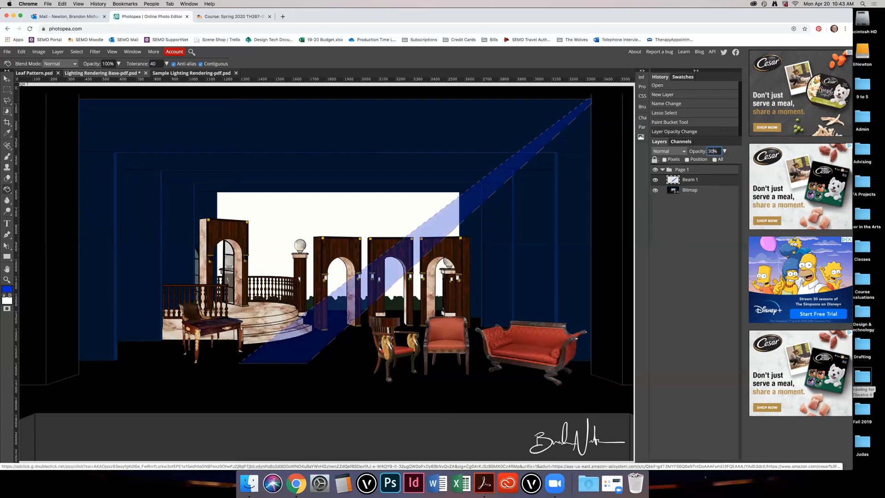
click(657, 225)
key(l)
click(364, 364)
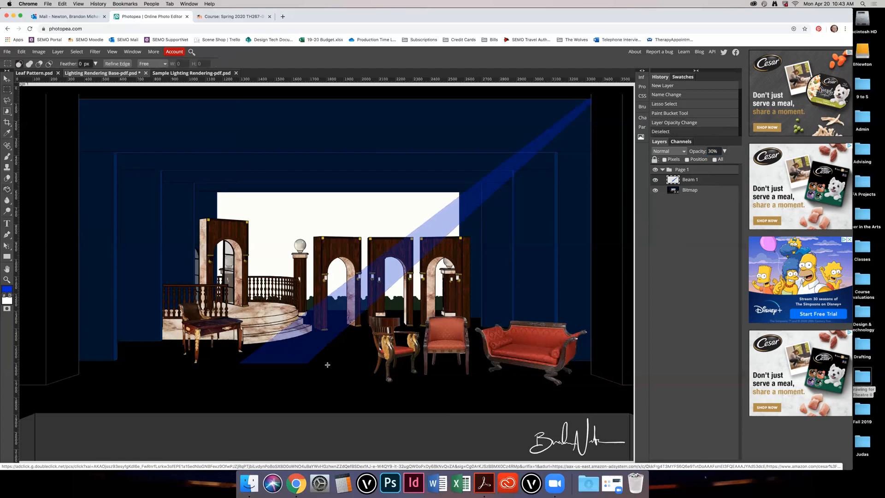
key(v)
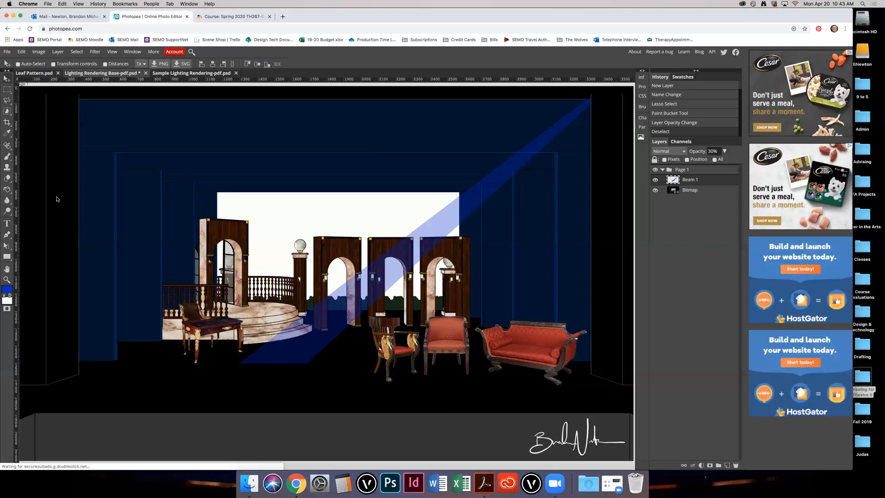
Step: Outline a flat elliptical light pool across the floor end of the beam with Ellipse Select
right_click(7, 89)
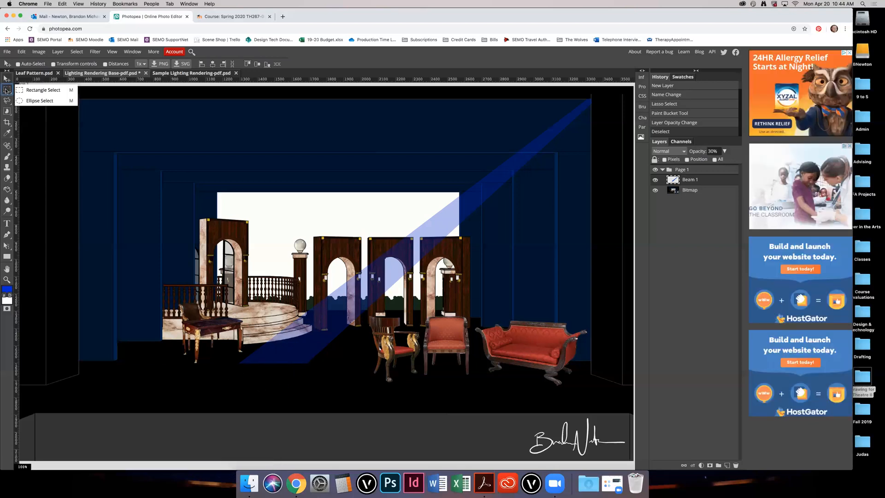
click(34, 101)
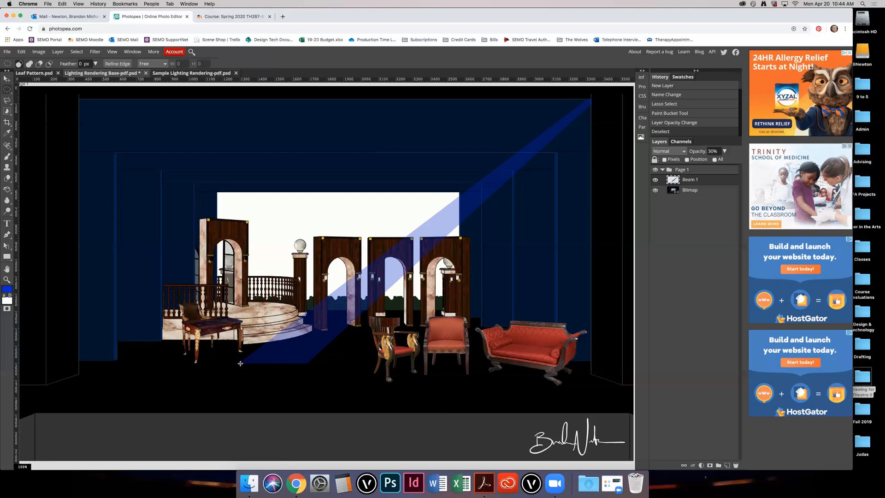
drag(242, 354, 307, 369)
drag(307, 371, 307, 371)
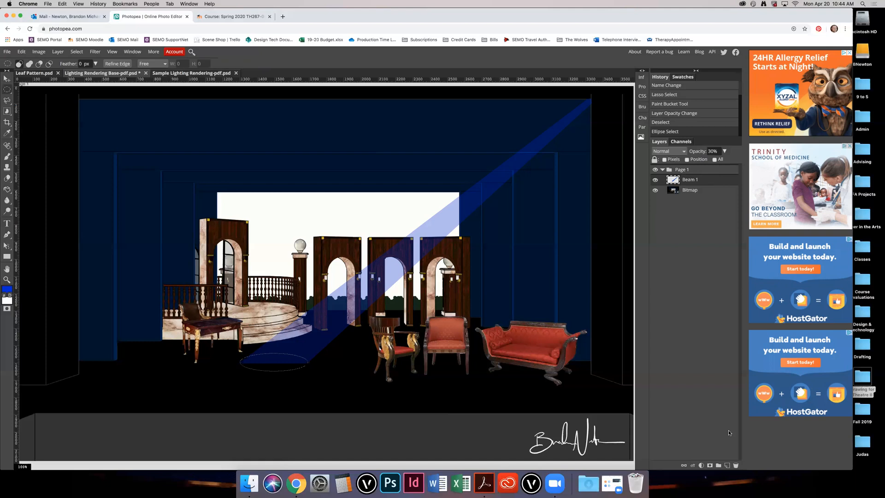
Step: Add a new layer above Beam 1 and name it Light Pool 1
click(728, 464)
double_click(691, 180)
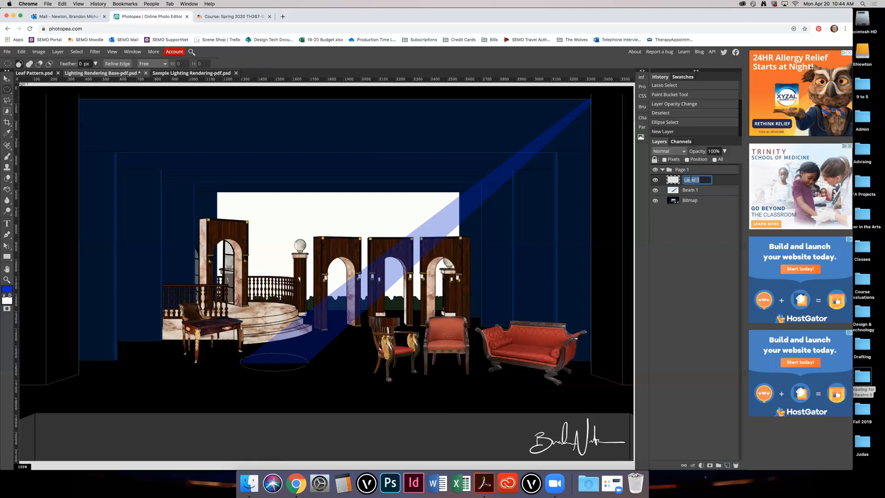
text(Pool 1)
key(BackSpace)
key(BackSpace)
key(BackSpace)
key(BackSpace)
text(Light Pool1)
key(Return)
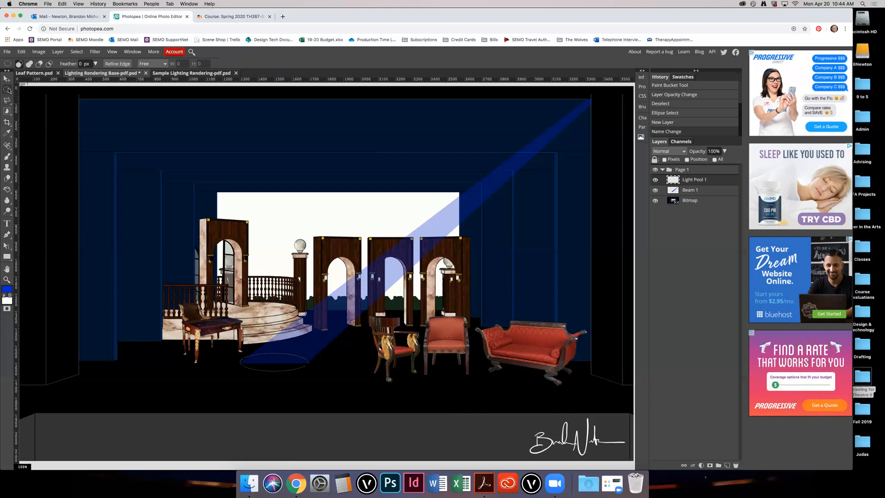
Step: Fill the elliptical selection on the Light Pool 1 layer with blue using the Paint Bucket and try 30% opacity
click(7, 190)
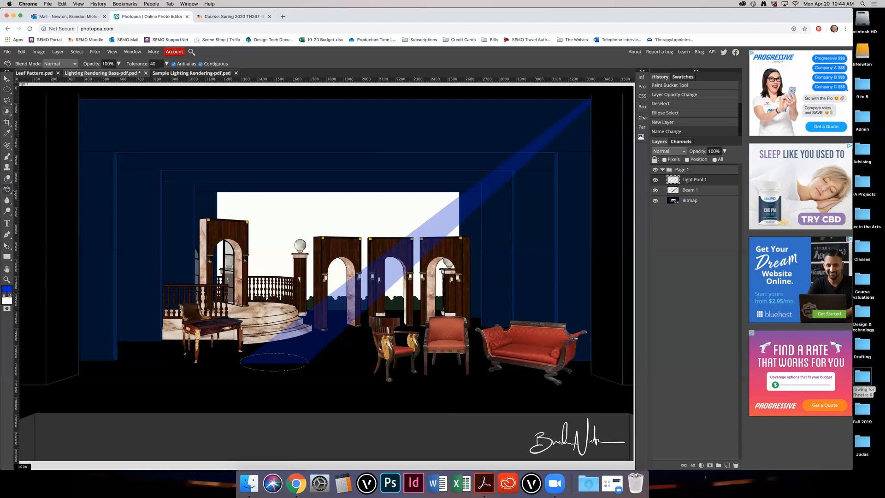
click(271, 367)
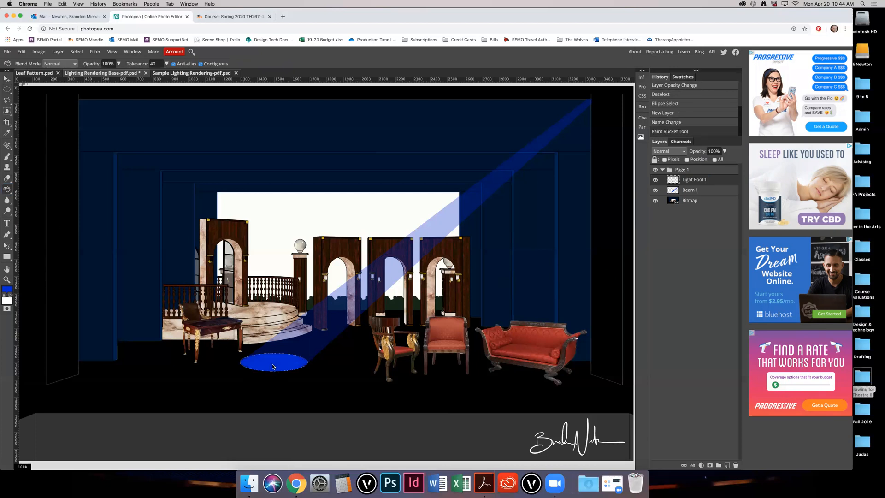
click(712, 151)
text(30)
key(Return)
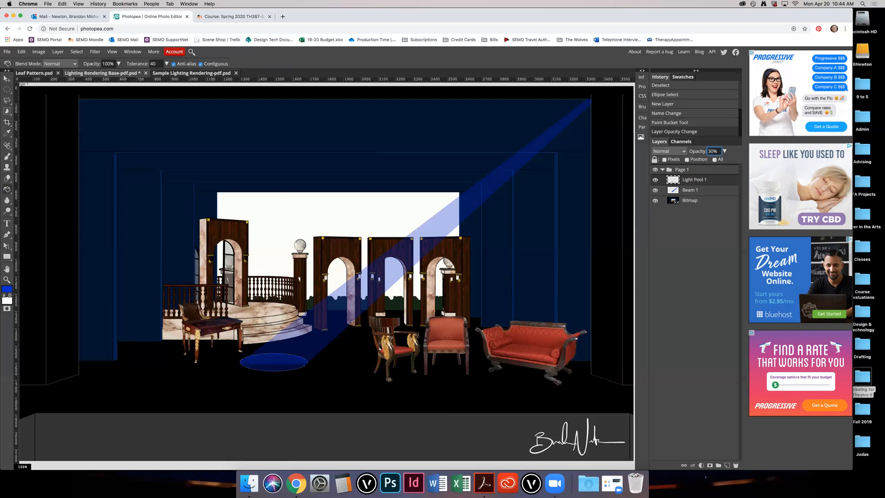
Step: Try 3% opacity on the Light Pool 1 layer and fill the ellipse again with the Paint Bucket
text(3)
key(Return)
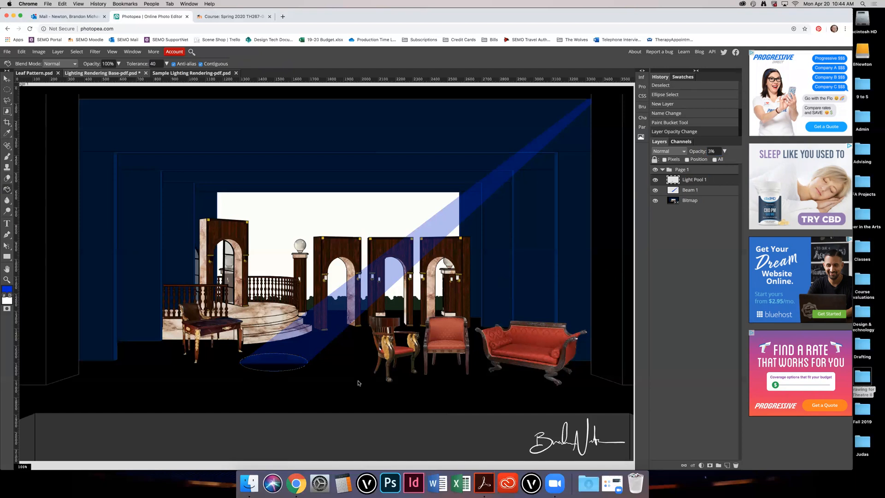
click(358, 383)
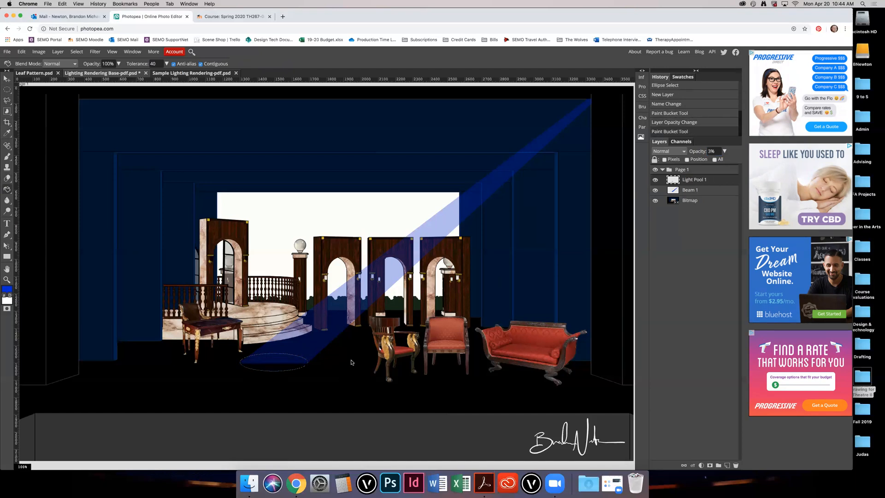
key(super+z)
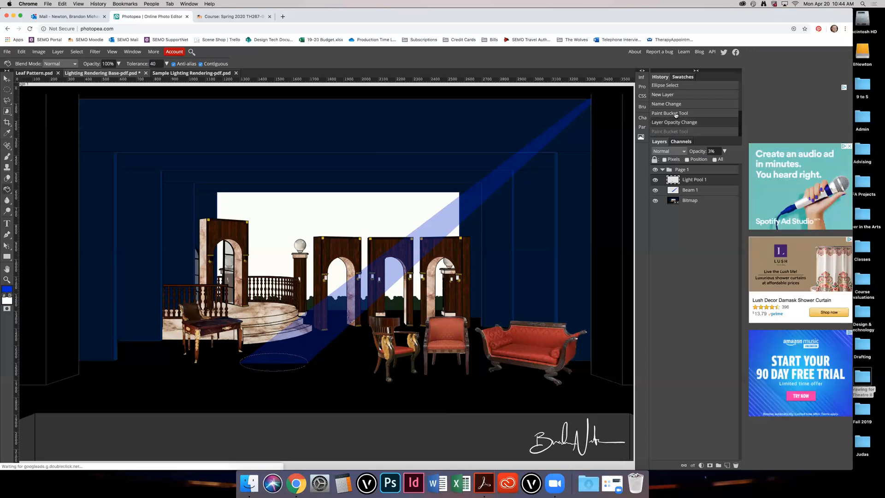
click(672, 133)
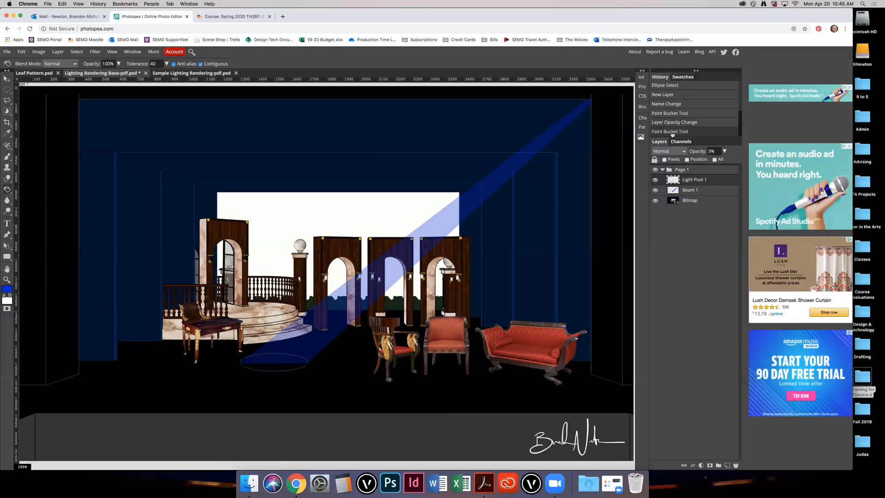
click(283, 366)
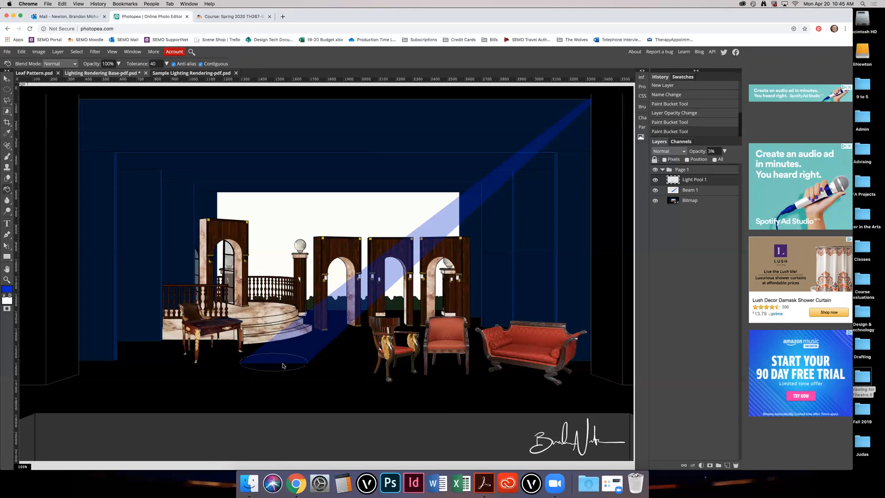
Step: Set the Light Pool 1 layer's opacity to 30%
click(712, 151)
text(30)
key(Return)
click(706, 229)
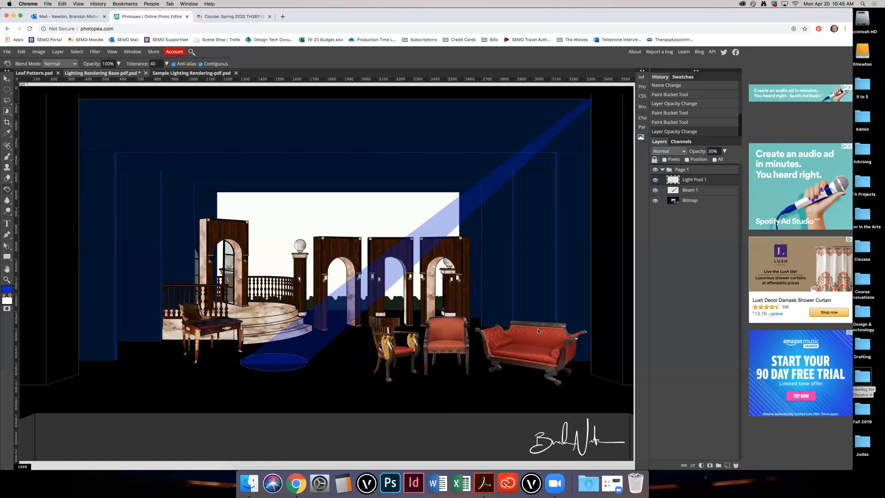
Step: Undo the ellipse fills and opacity changes on Light Pool 1, keeping the named layer and elliptical selection
key(super+z)
key(super+z)
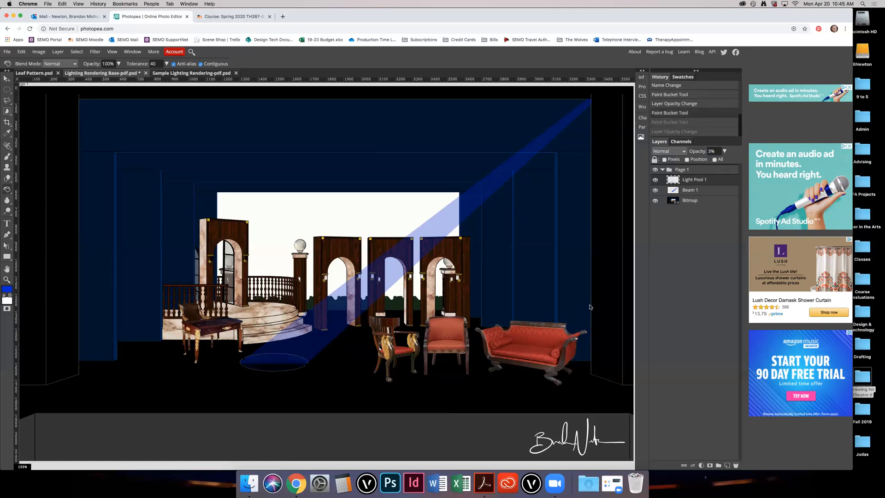
key(super+z)
key(super+z)
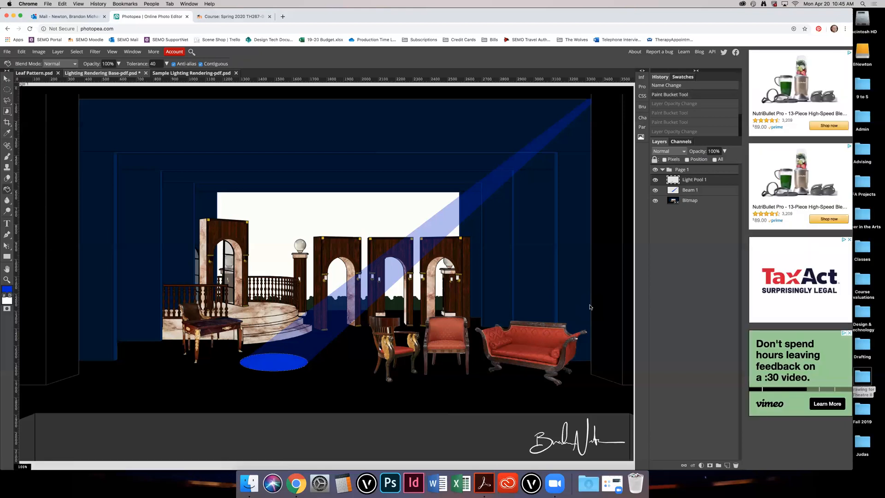
key(super+z)
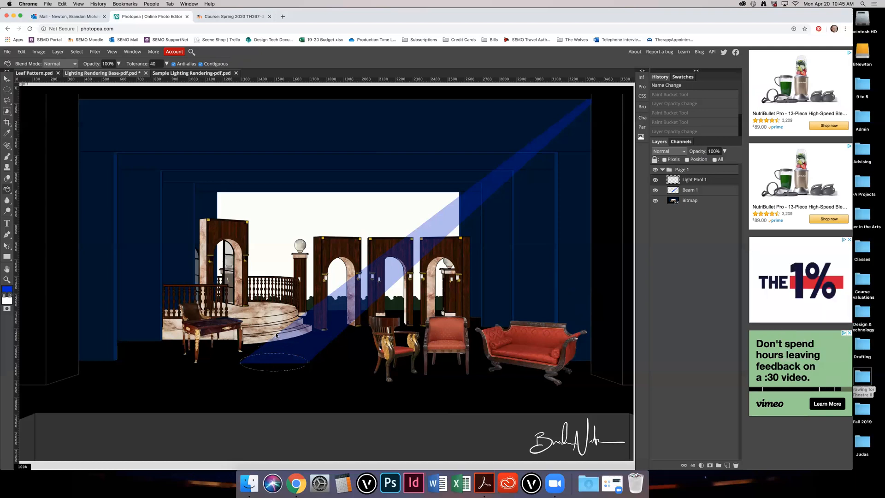
Step: Subtract the Beam 1 shape from the ellipse selection, fill the remainder with blue on Light Pool 1, and set 30% opacity
super+click(672, 192)
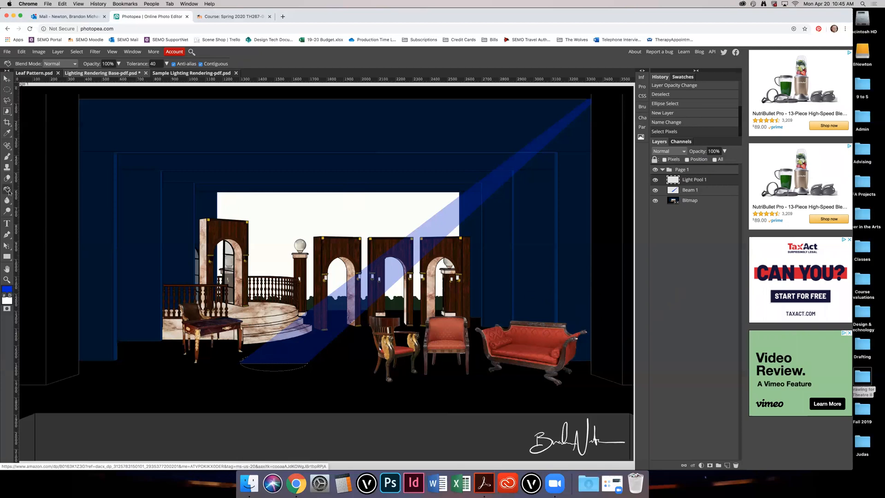
click(277, 368)
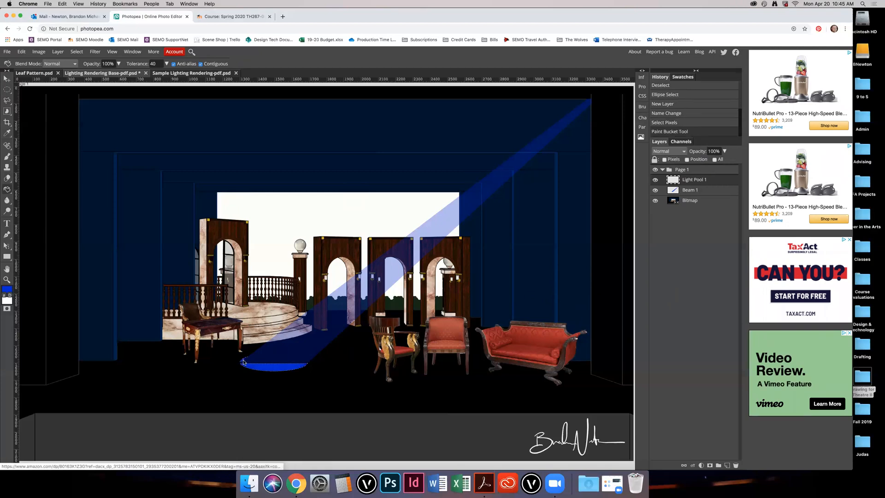
double_click(713, 152)
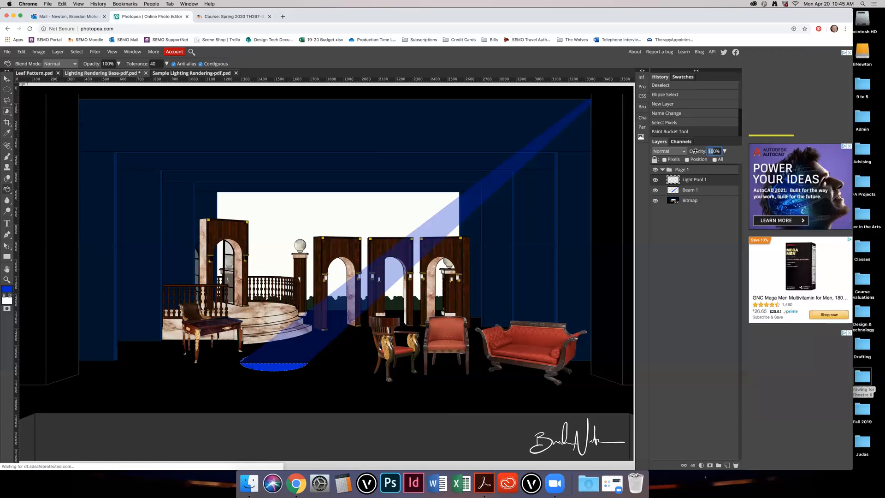
text(30)
key(Return)
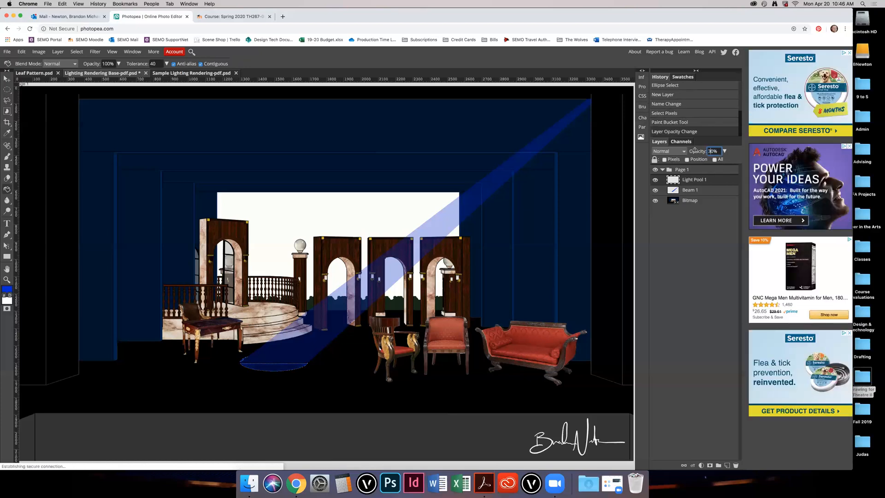
key(Delete)
key(Return)
click(361, 351)
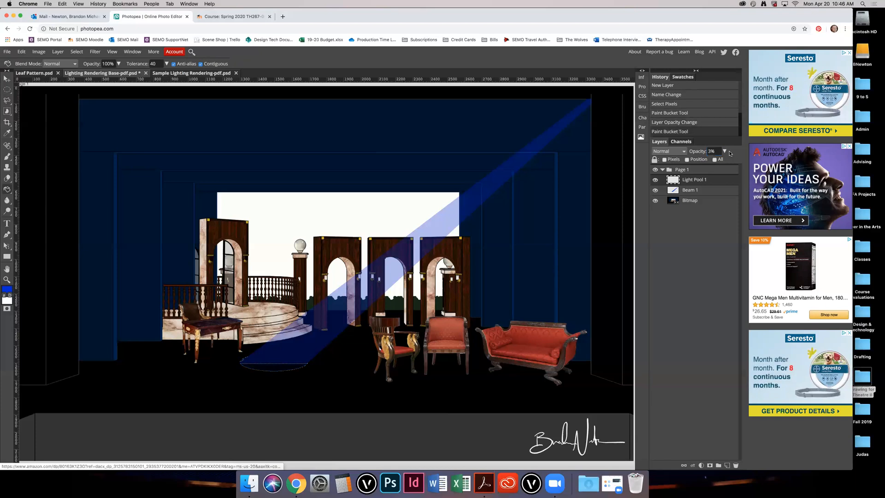
Step: Set the Light Pool 1 layer's opacity back to 30% and undo the last stray Paint Bucket fill
click(705, 152)
text(30)
click(719, 252)
click(334, 358)
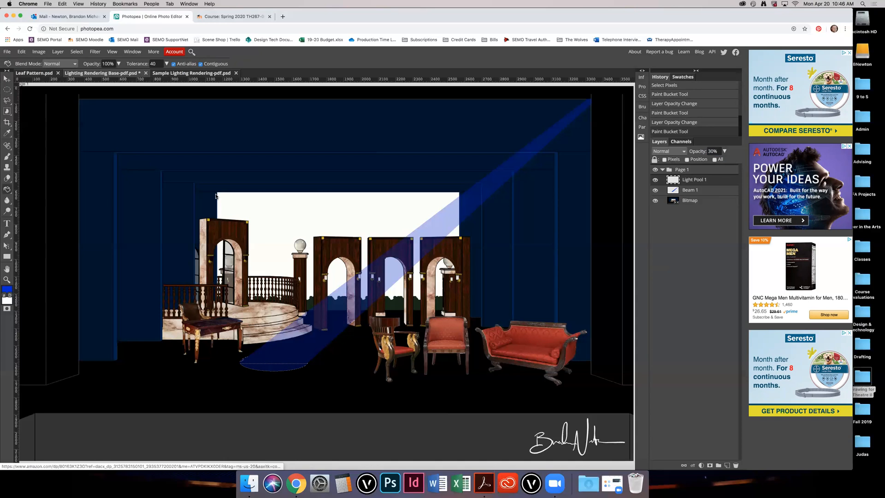
key(super+z)
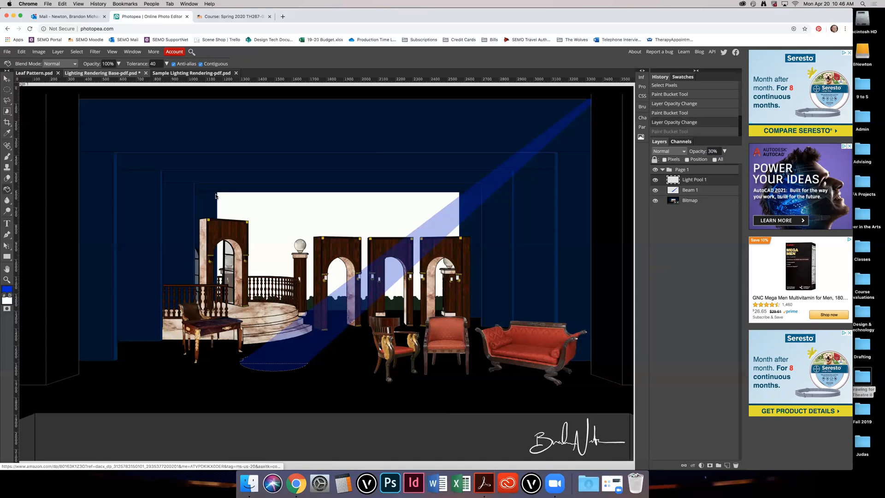
Step: Clear the light pool selection and check the pool's edge where it meets the beam
right_click(7, 90)
click(22, 92)
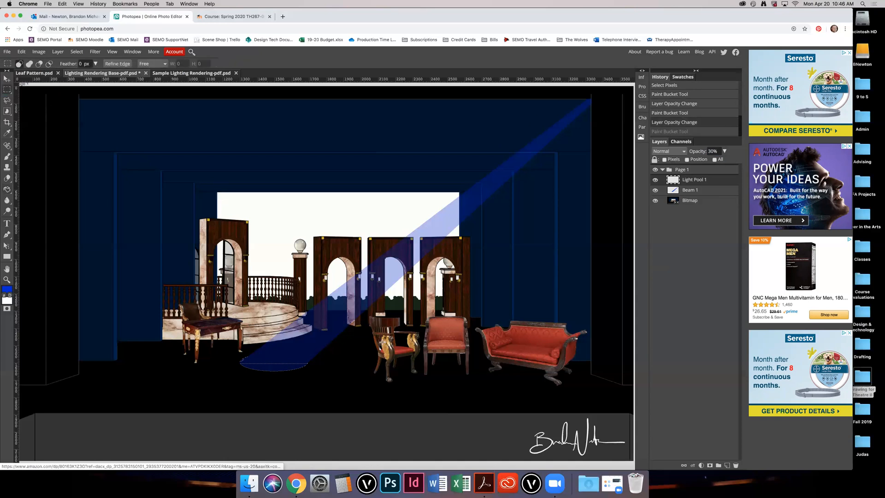
click(329, 362)
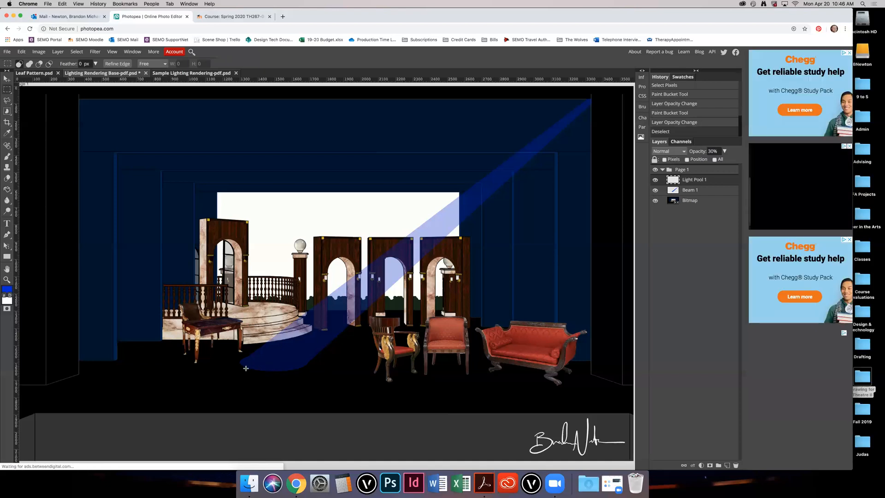
scroll(239, 368, up, 6)
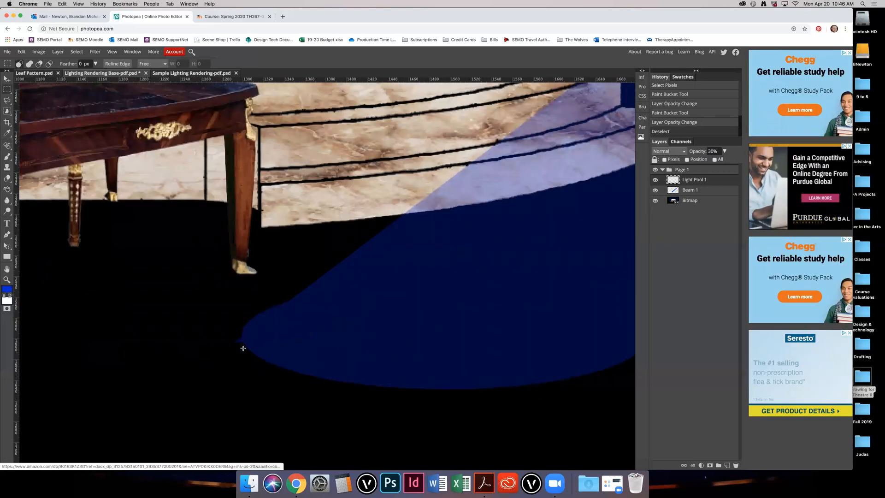
key(alt)
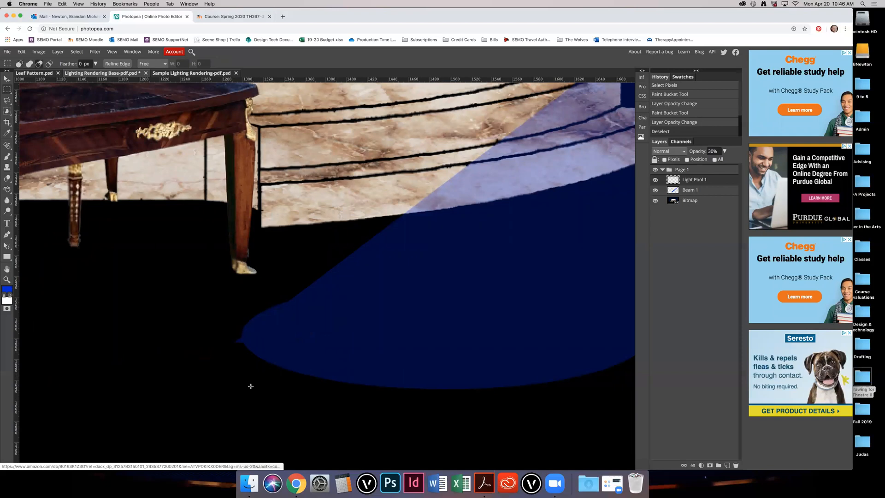
scroll(251, 386, down, 6)
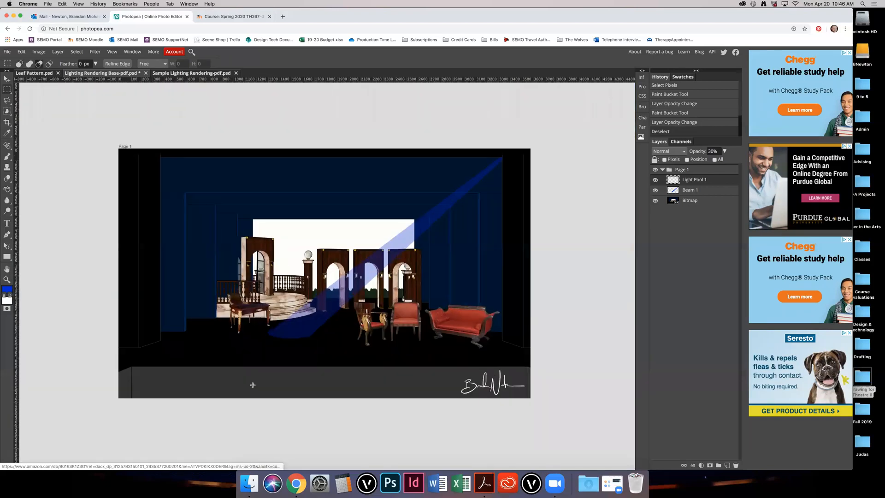
scroll(320, 353, up, 2)
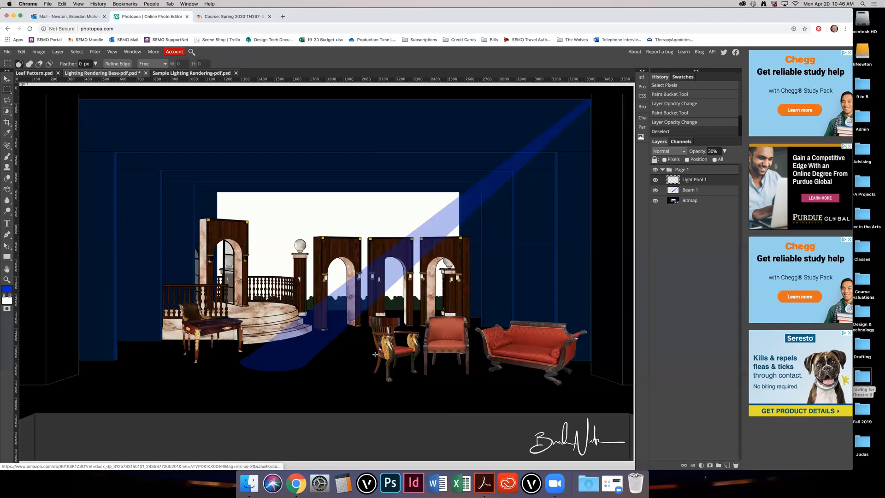
Step: In Leaf Pattern.psd, select the white background with the Magic Wand and invert the selection to capture the leaves
click(36, 73)
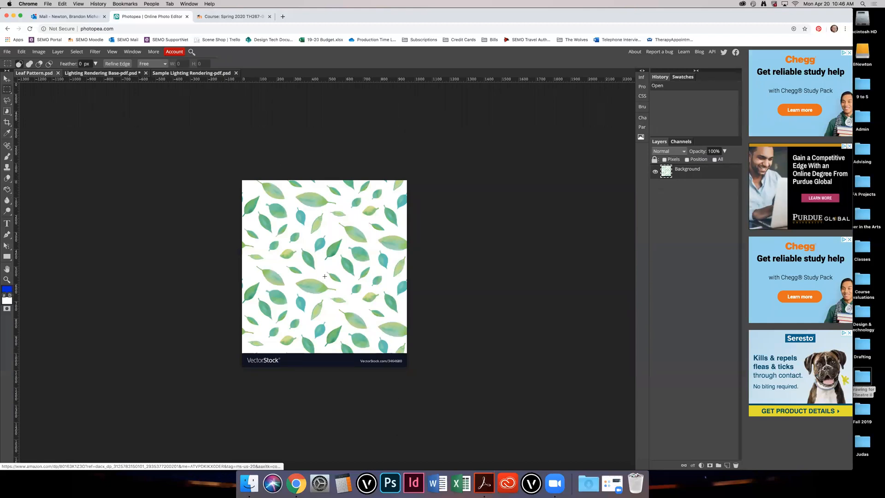
right_click(7, 111)
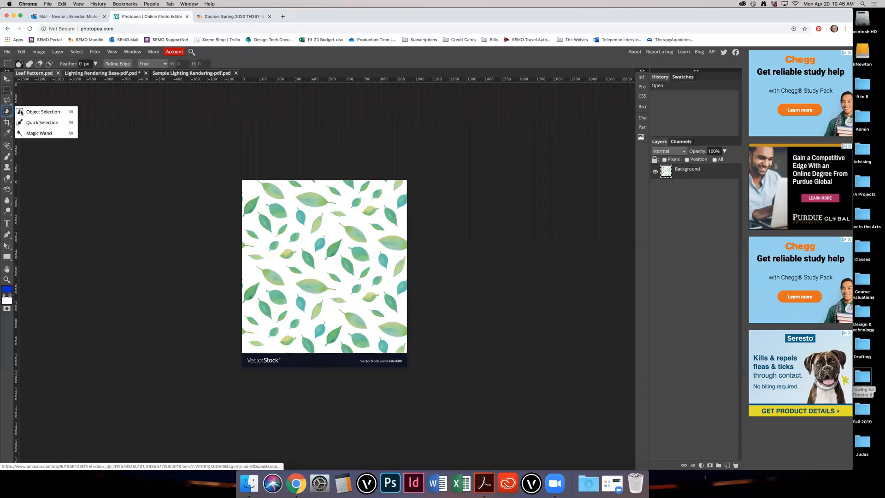
click(41, 134)
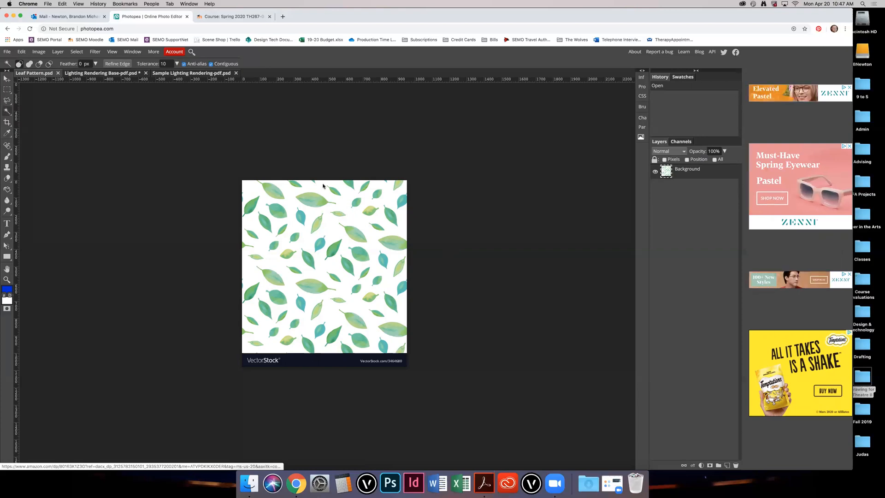
click(352, 211)
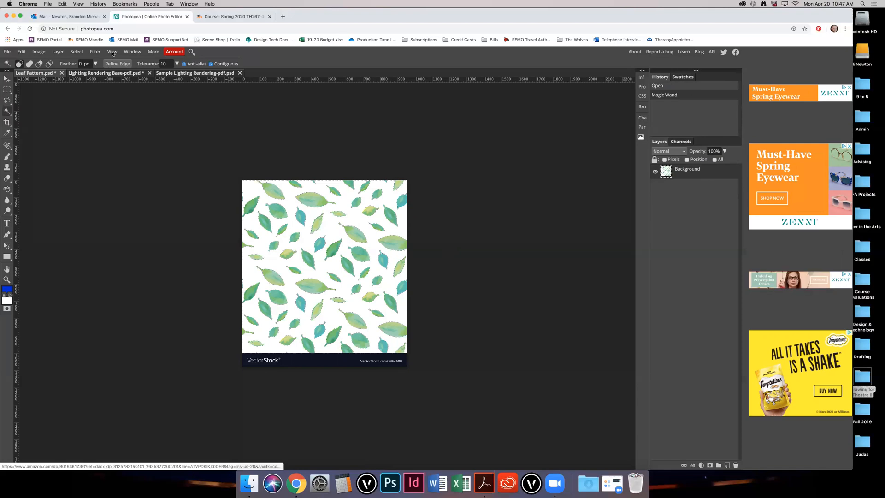
click(78, 52)
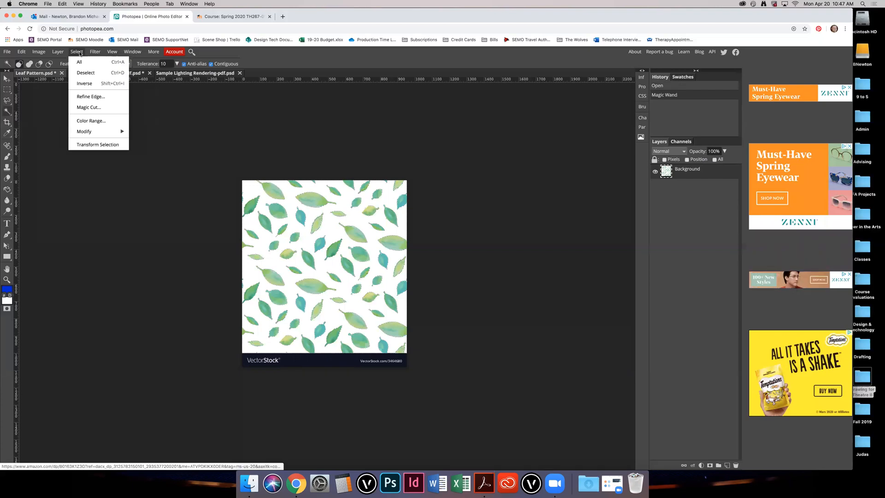
click(84, 83)
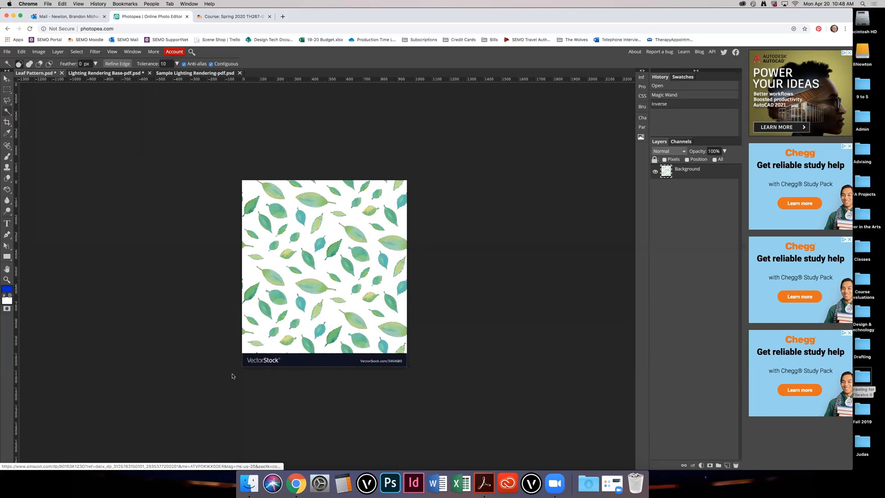
Step: Subtract the dark VectorStock strip beneath the leaves from the selection with a rectangular marquee
click(7, 90)
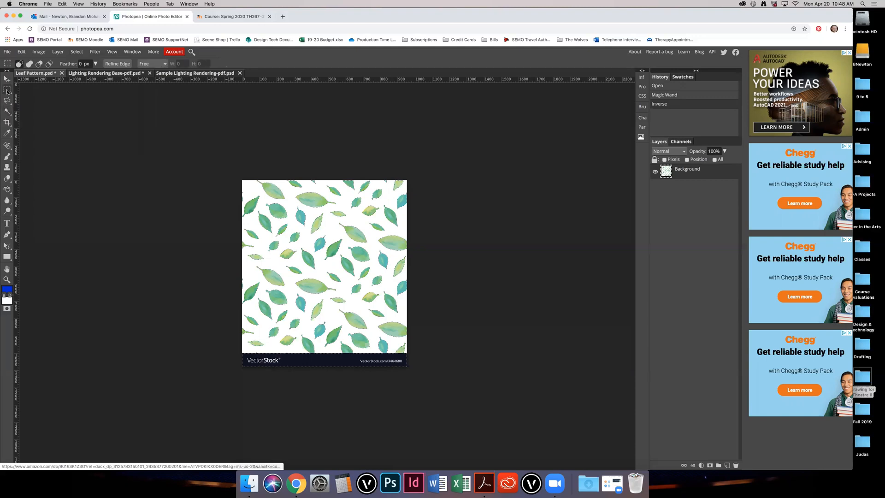
key(alt)
drag(225, 392, 417, 352)
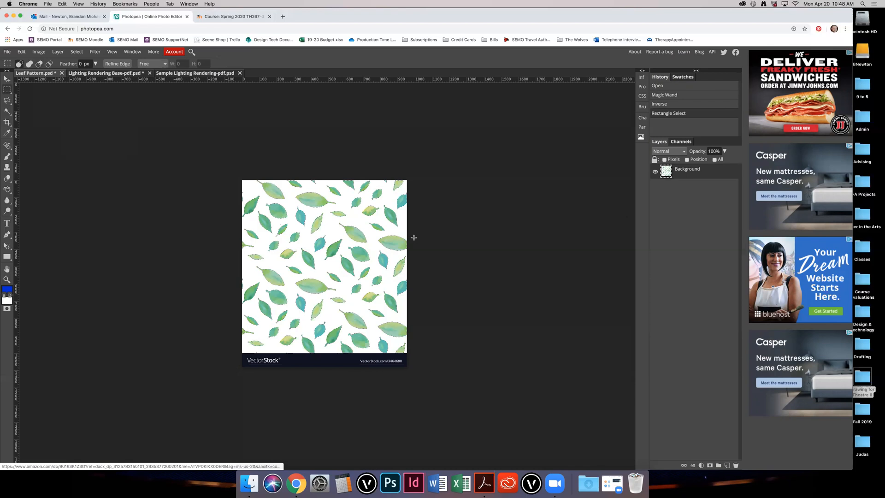
Step: Add a new layer above Background and fill the selected leaves with bright green 1bff00 using the Paint Bucket
click(727, 465)
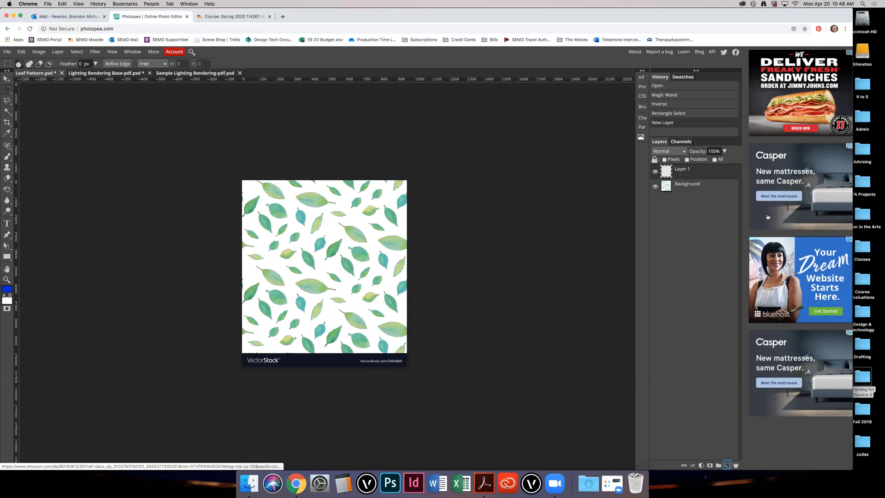
click(7, 190)
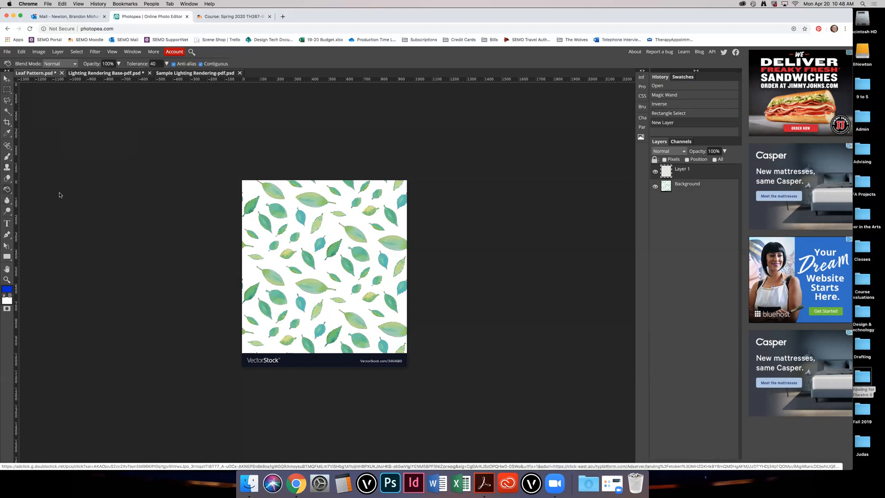
click(7, 290)
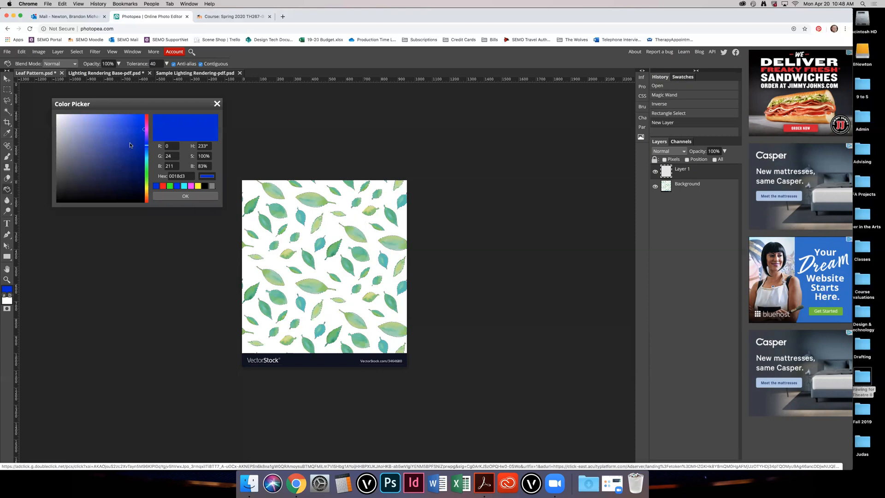
mouse_move(128, 134)
mouse_down()
mouse_move(154, 222)
mouse_move(158, 102)
mouse_up()
drag(146, 146, 149, 175)
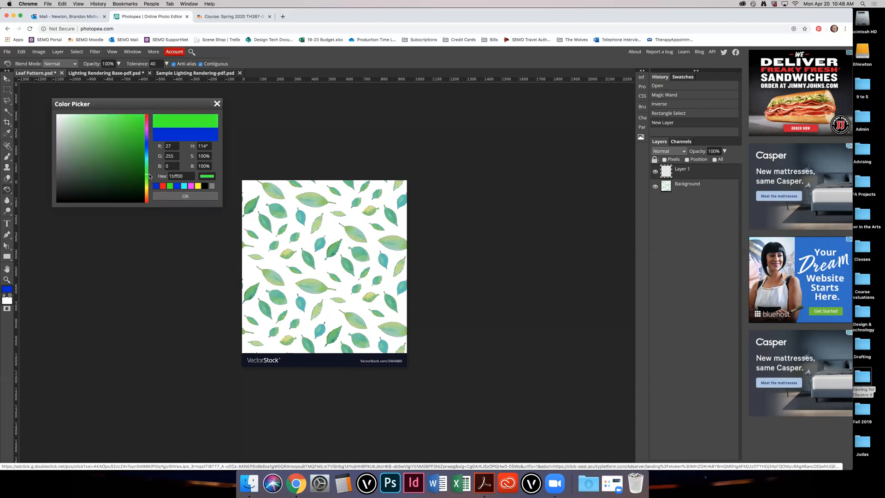
click(186, 196)
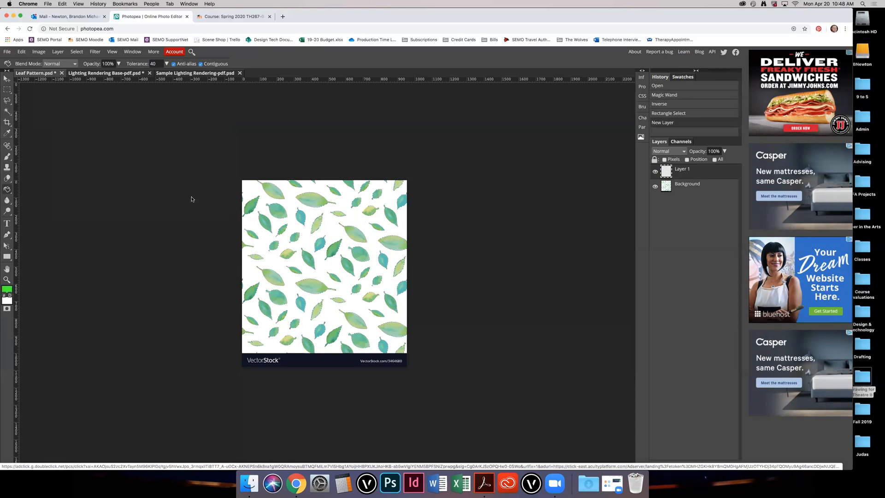
click(311, 199)
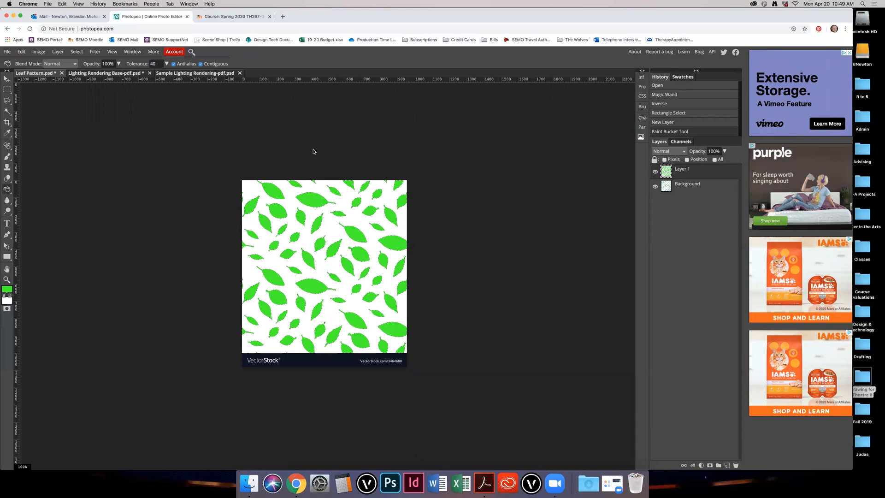
Step: Copy the green leaves and paste them into Lighting Rendering Base-pdf.psd as a new layer
click(22, 52)
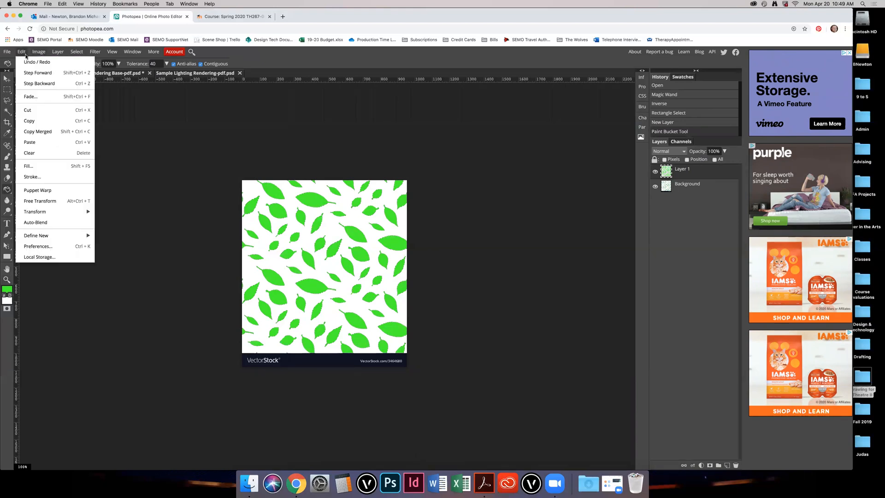
click(35, 121)
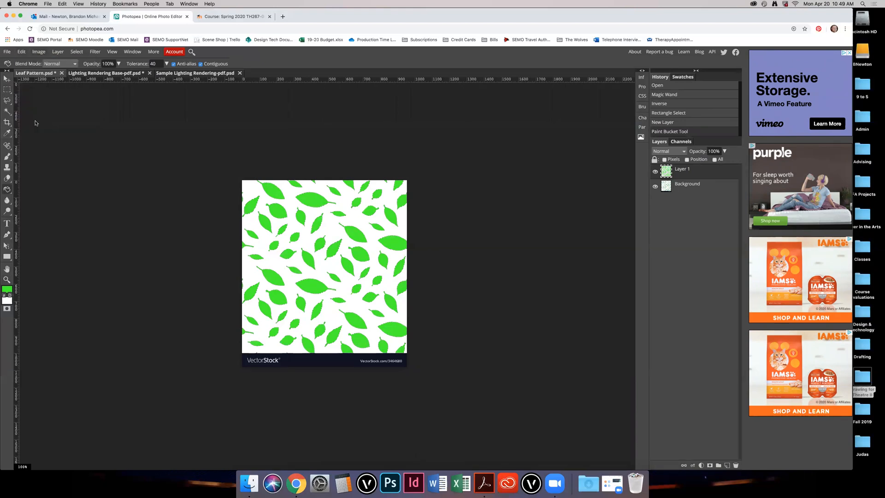
click(111, 73)
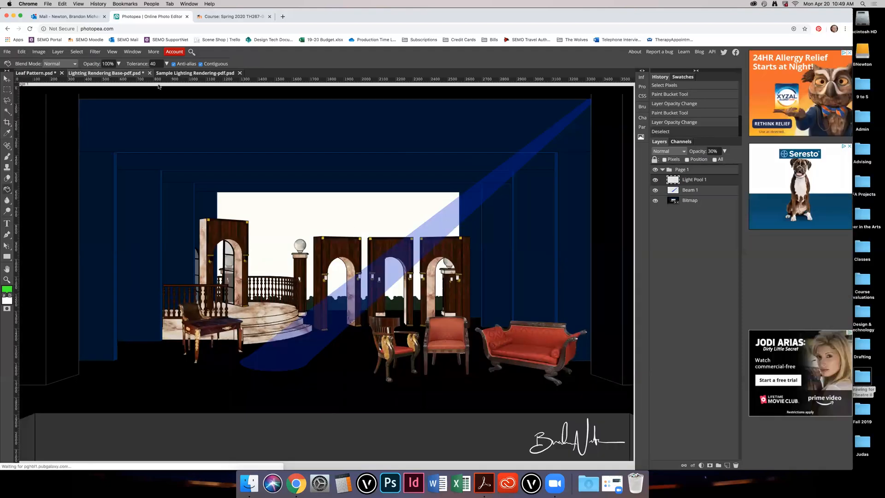
click(22, 52)
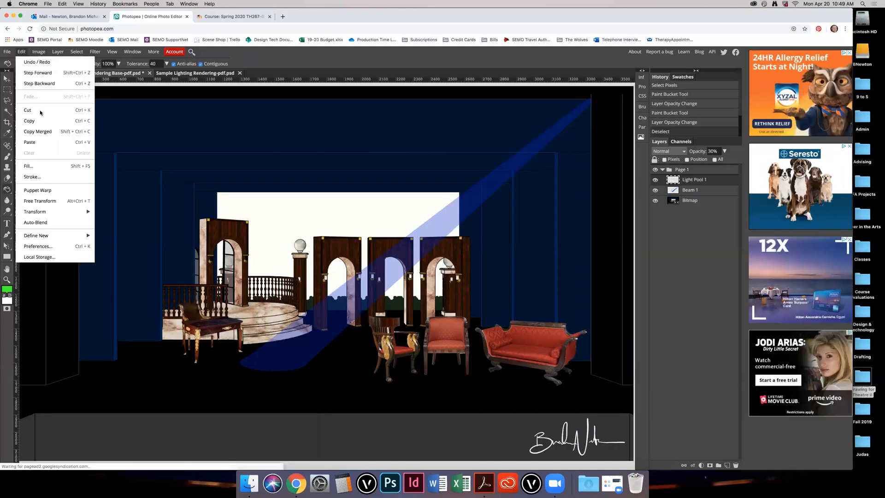
click(46, 144)
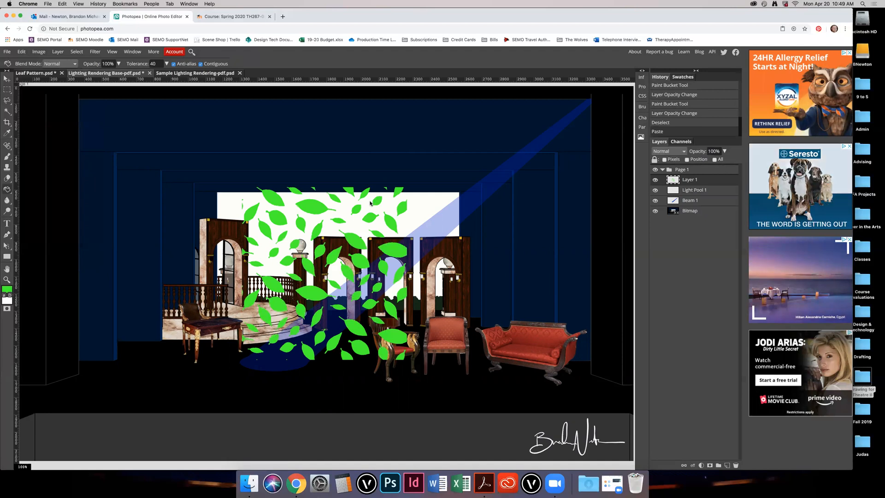
Step: Shift the pasted leaves slightly up and to the right over the backdrop, and rename their layer Leaf Gobo
key(v)
drag(356, 239, 373, 228)
double_click(692, 180)
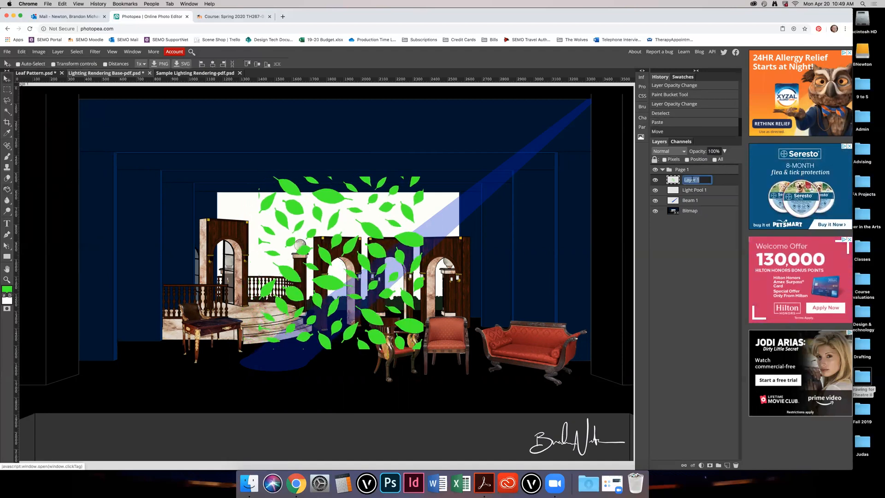
text(Leaf Gobo)
key(Return)
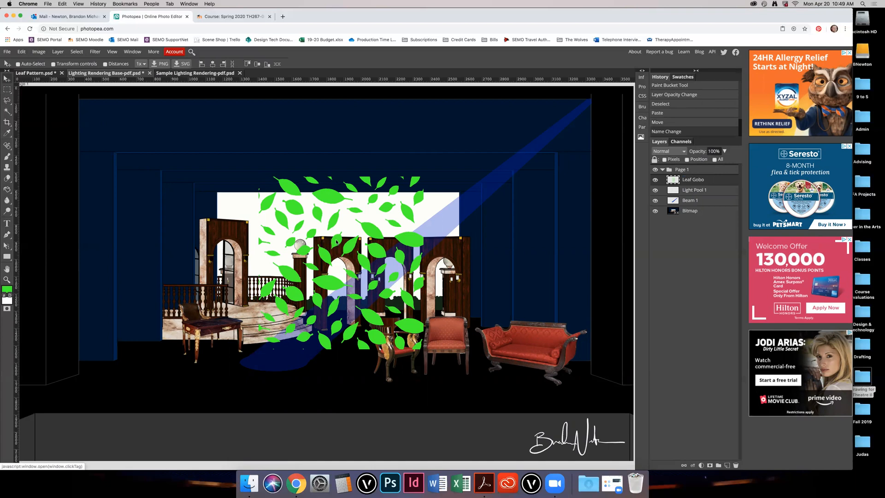
Step: Move the leaves down over the curved stairs and desk, and load the Leaf Gobo layer's pixels as a selection
drag(319, 201, 236, 253)
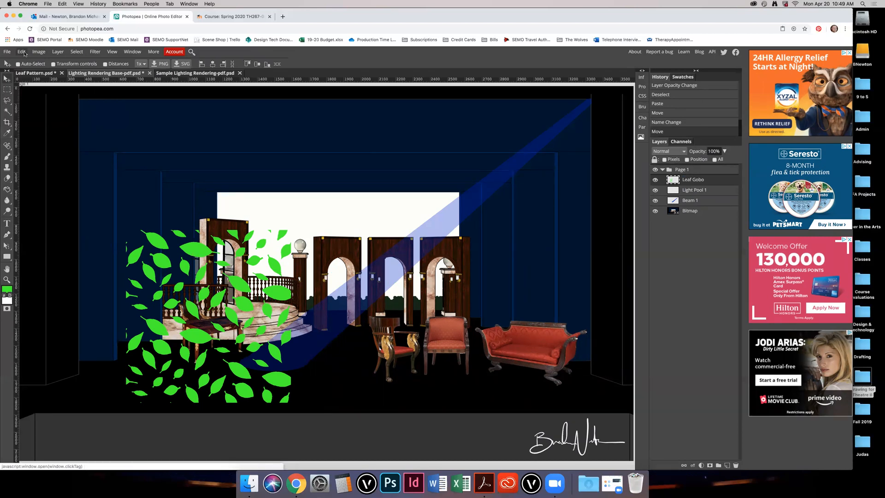
click(21, 52)
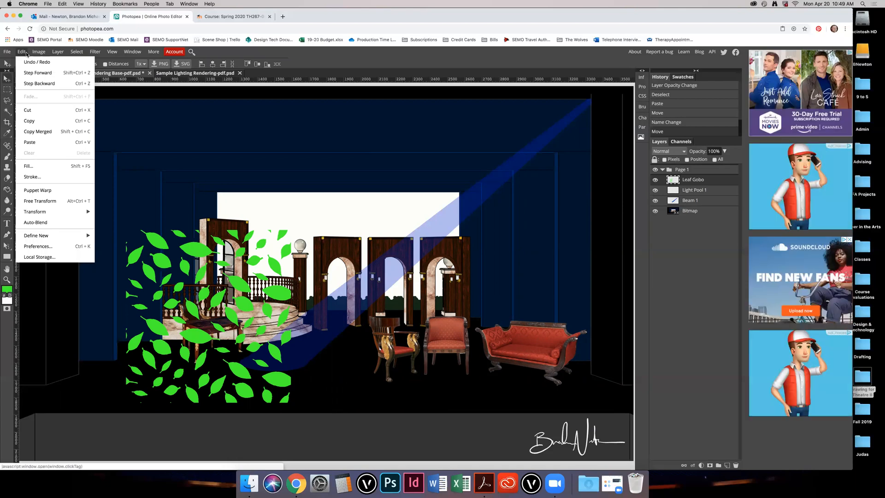
click(78, 52)
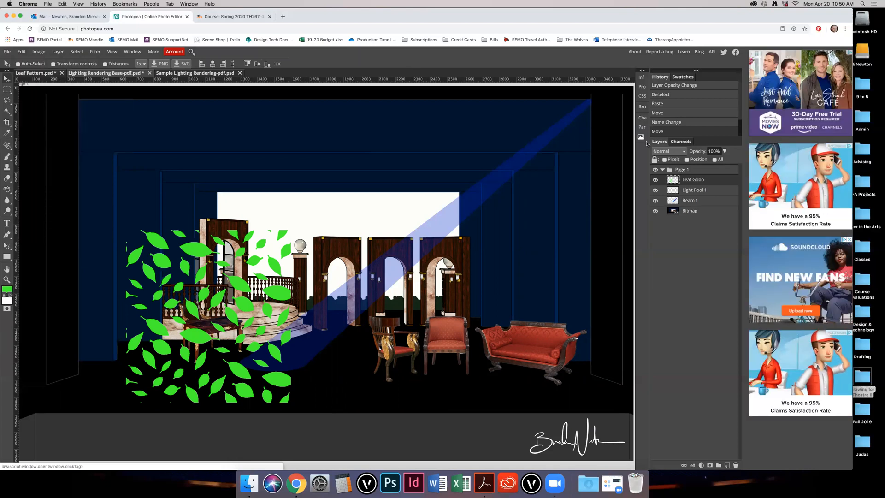
super+click(673, 181)
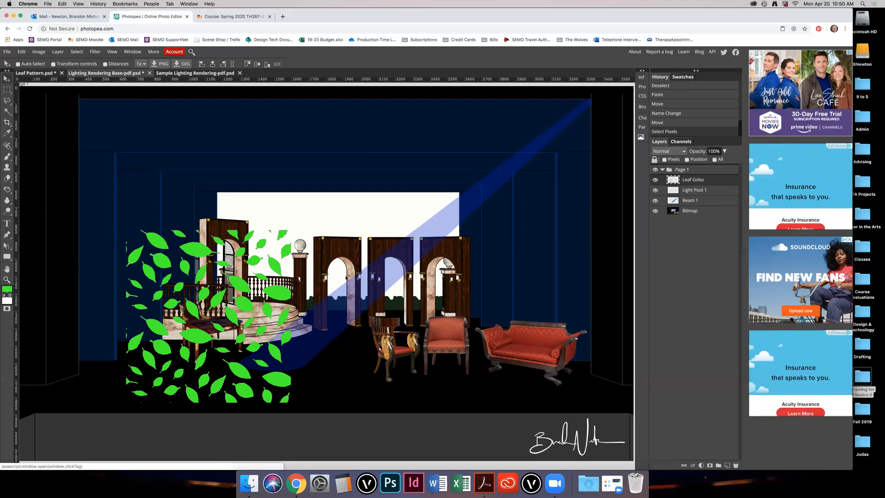
Step: Apply a Distort transform to the leaves, flattening them to about 35% height on the stage floor
click(39, 53)
mouse_move(22, 51)
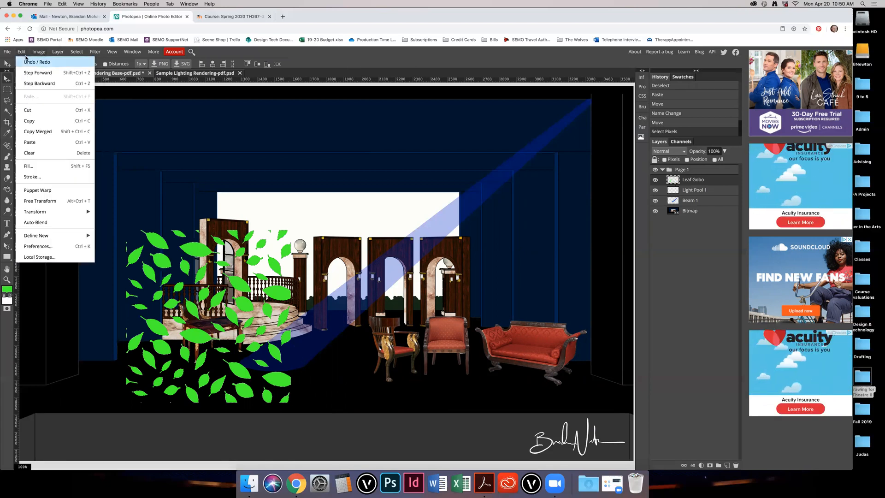
mouse_move(86, 212)
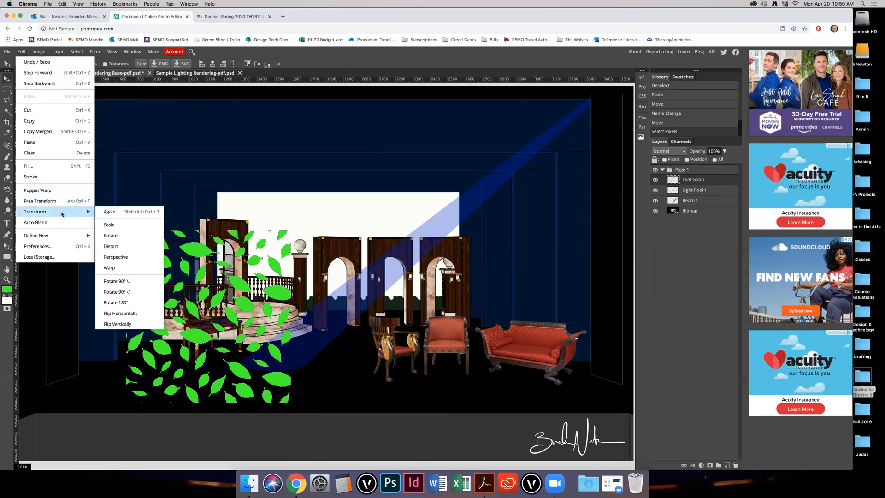
click(120, 247)
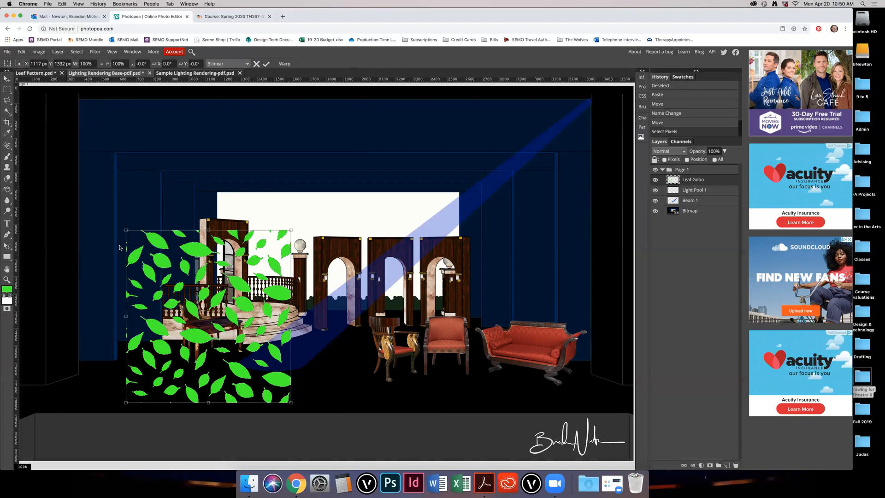
drag(208, 229, 208, 245)
drag(202, 312, 200, 342)
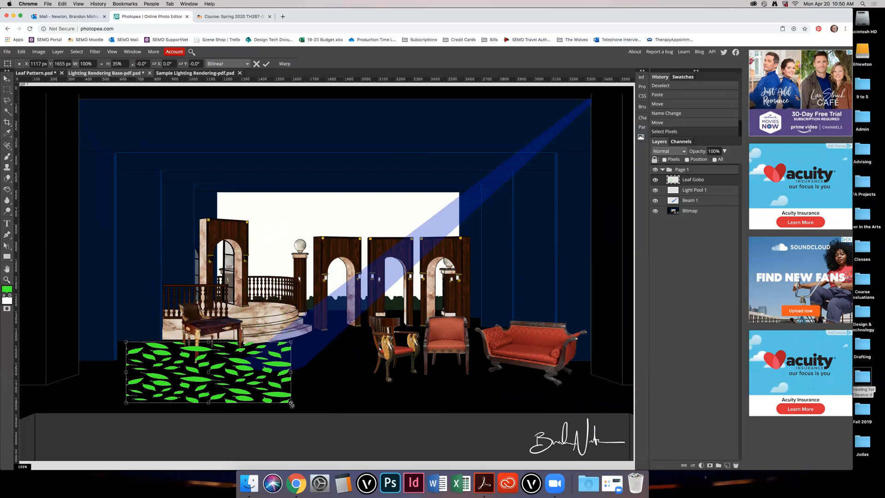
Step: Spread the leaf pattern's two lower corners outward and nudge its upper-left corner inward to match the floor perspective
drag(295, 404, 336, 401)
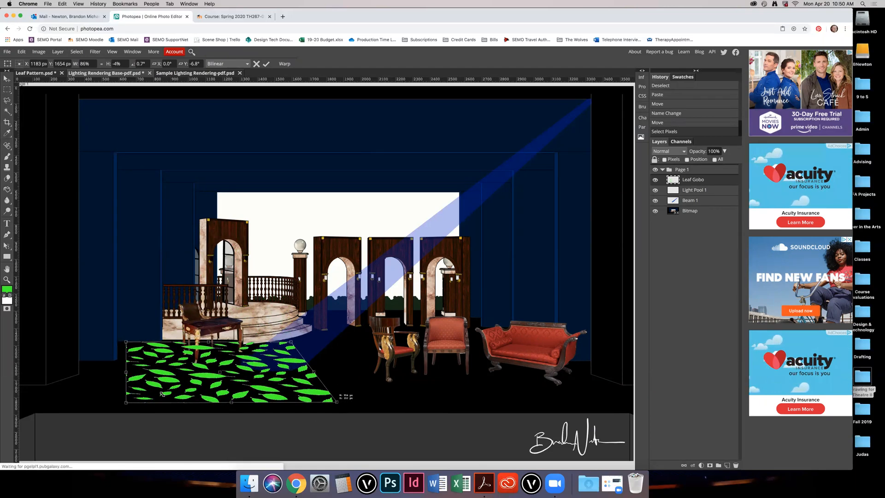
drag(126, 404, 68, 400)
mouse_move(126, 342)
mouse_down()
mouse_move(145, 353)
mouse_move(138, 342)
mouse_up()
drag(69, 400, 45, 406)
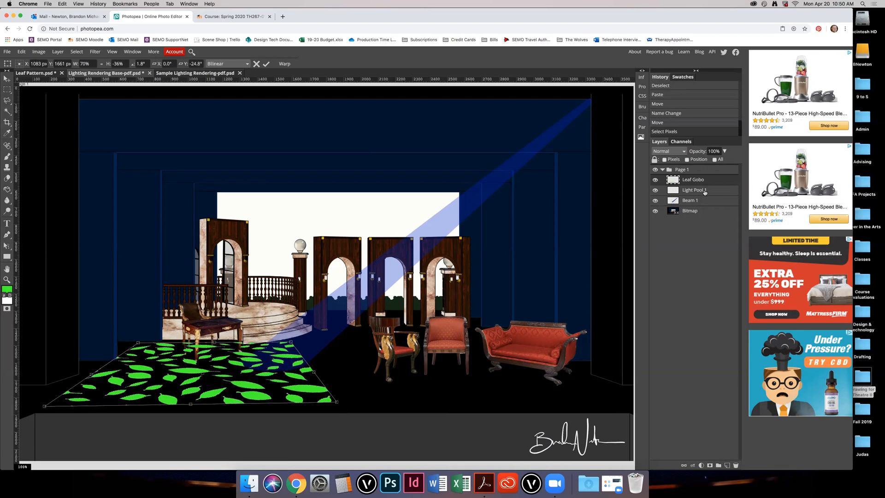
Step: Hide Light Pool 1 and Beam 1 to check the floor leaves, and revert to the state before the leaf distortion
click(655, 189)
click(654, 200)
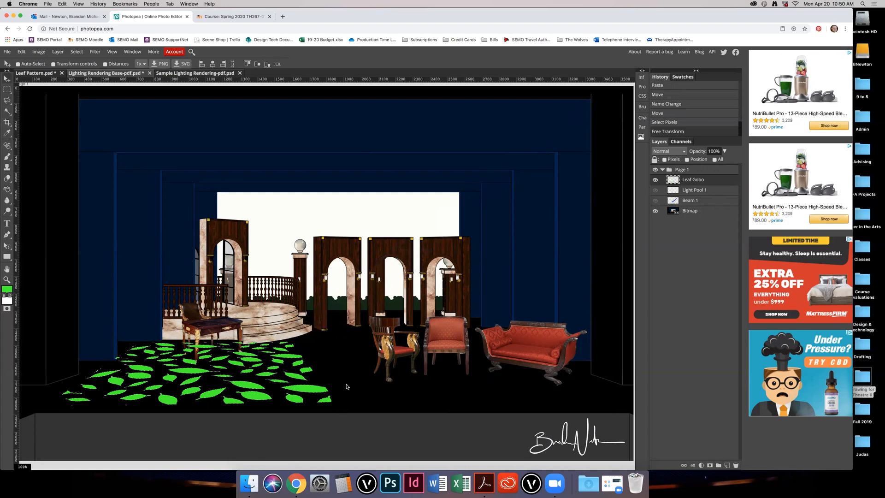
drag(312, 392, 314, 390)
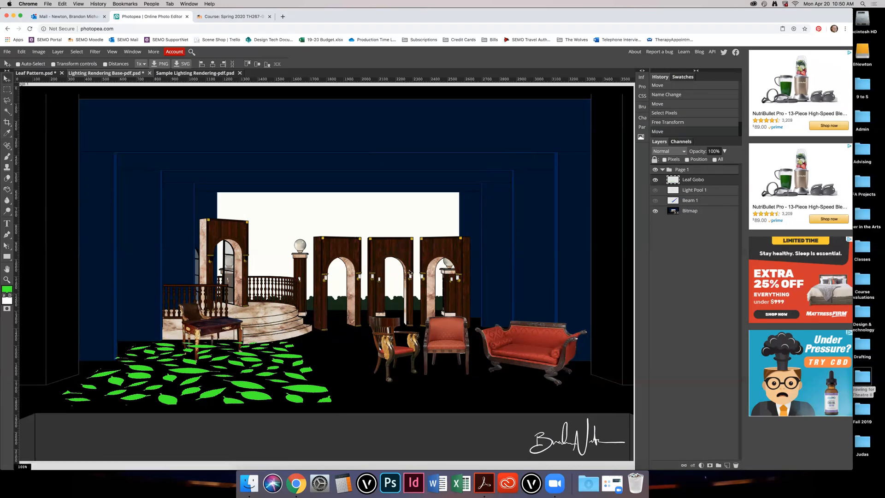
click(672, 122)
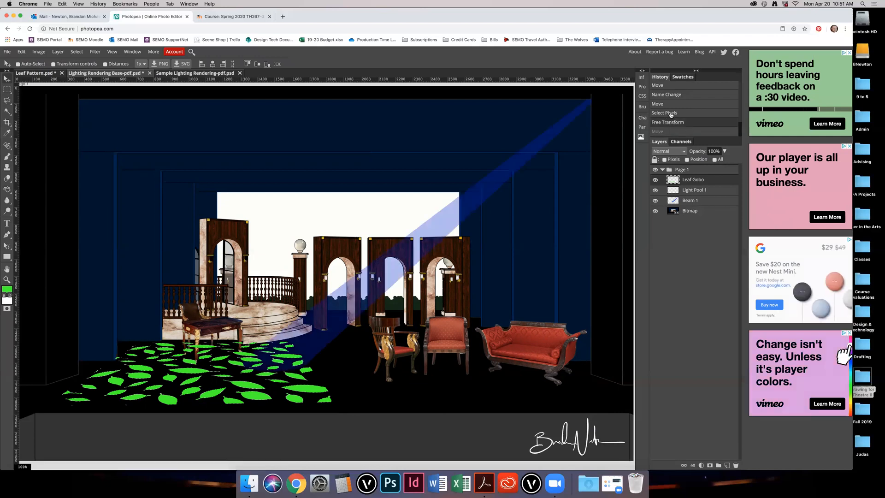
click(672, 114)
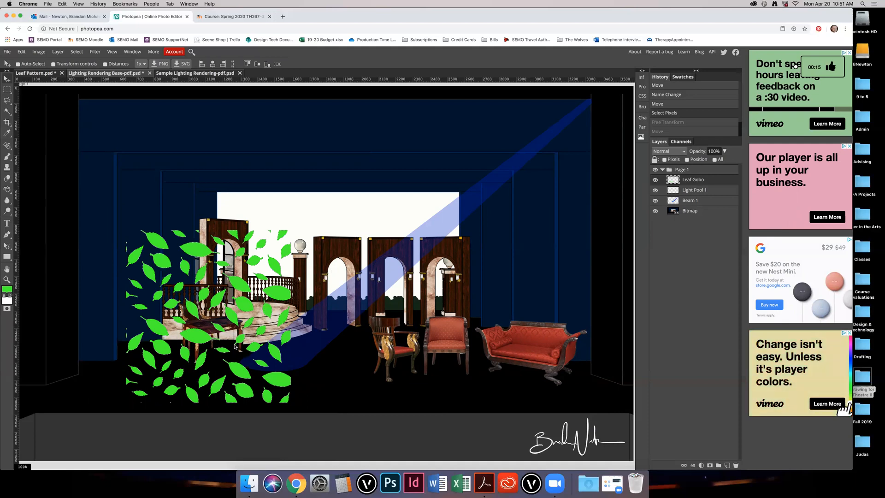
Step: Hide the Beam 1 and Light Pool 1 layers
click(655, 200)
click(655, 190)
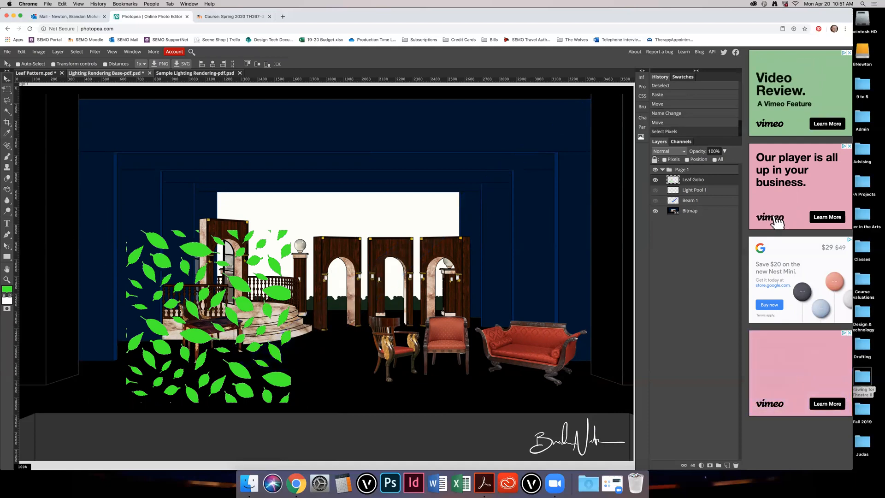
click(22, 52)
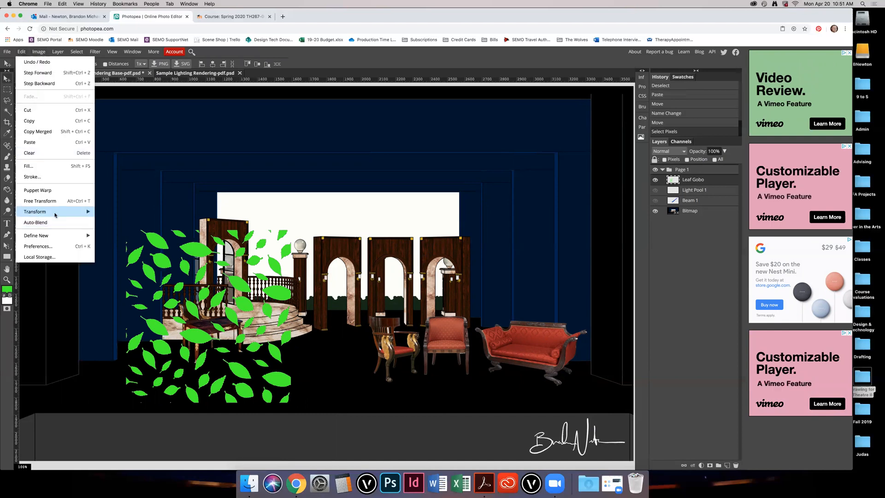
mouse_move(55, 212)
click(114, 245)
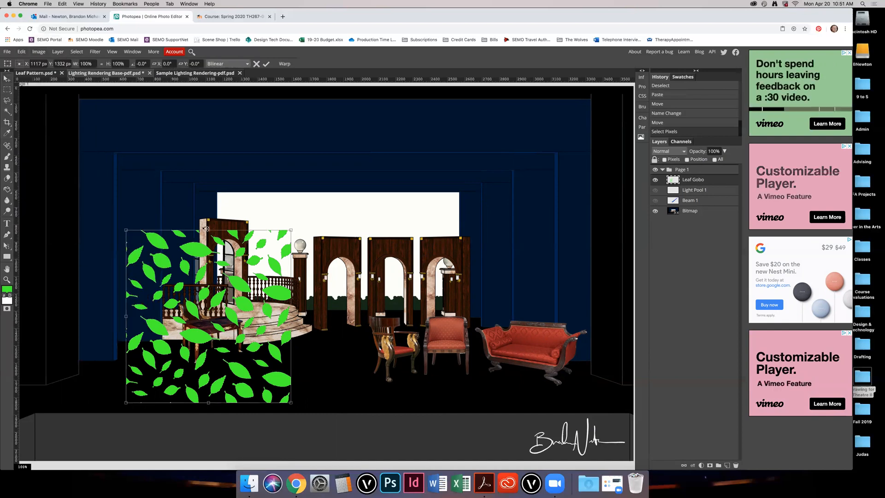
drag(208, 229, 217, 338)
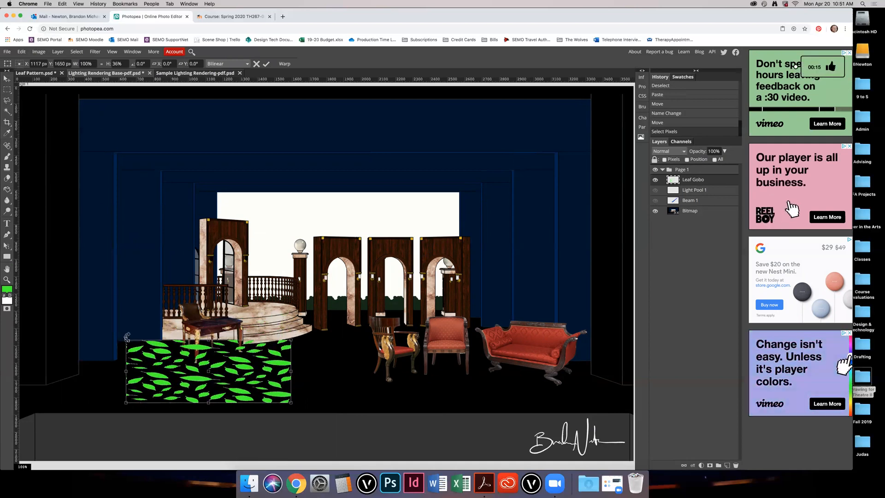
drag(126, 340, 162, 339)
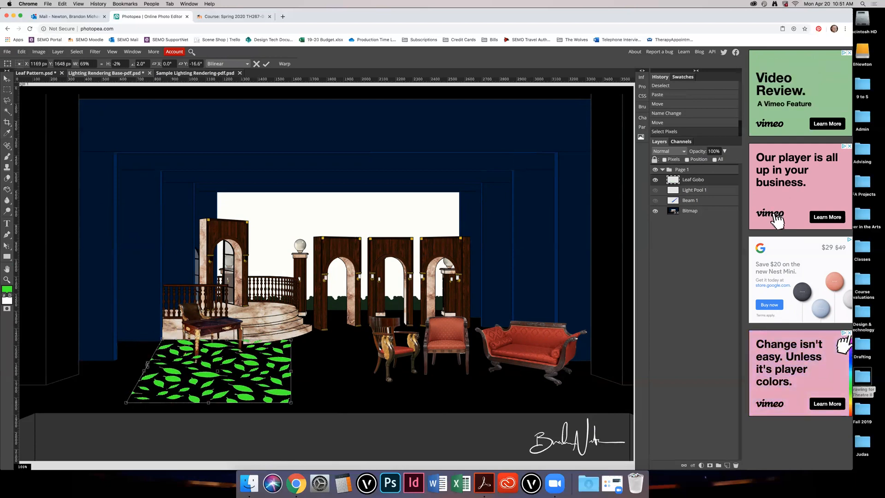
drag(126, 405, 112, 405)
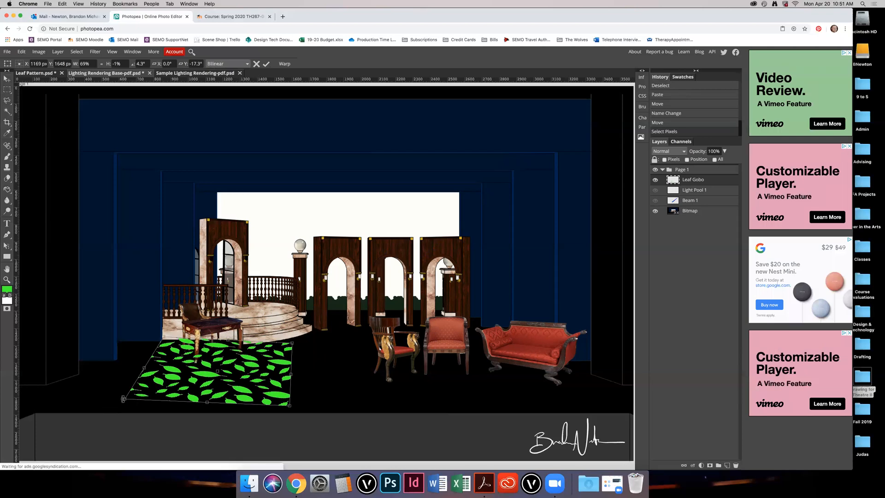
key(Escape)
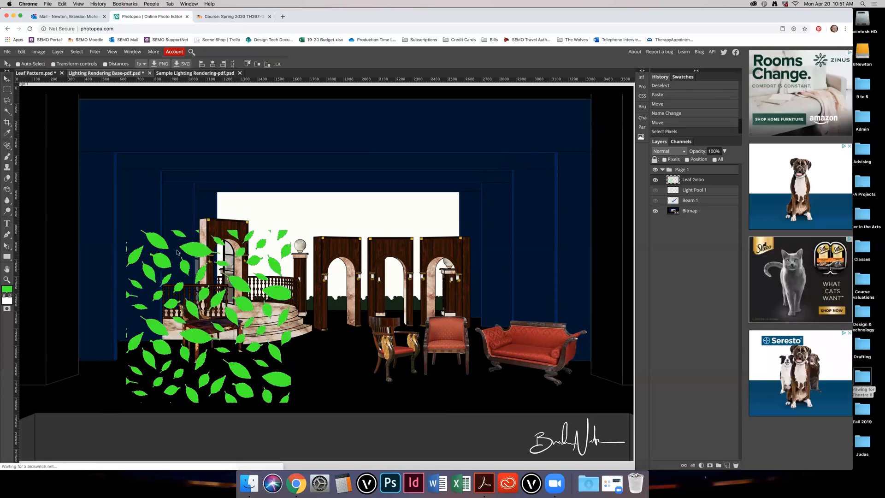
Step: Distort the leaf pattern, flattening it to about 36% height on the floor and pulling its upper-left corner inward to the platform's edge
click(21, 51)
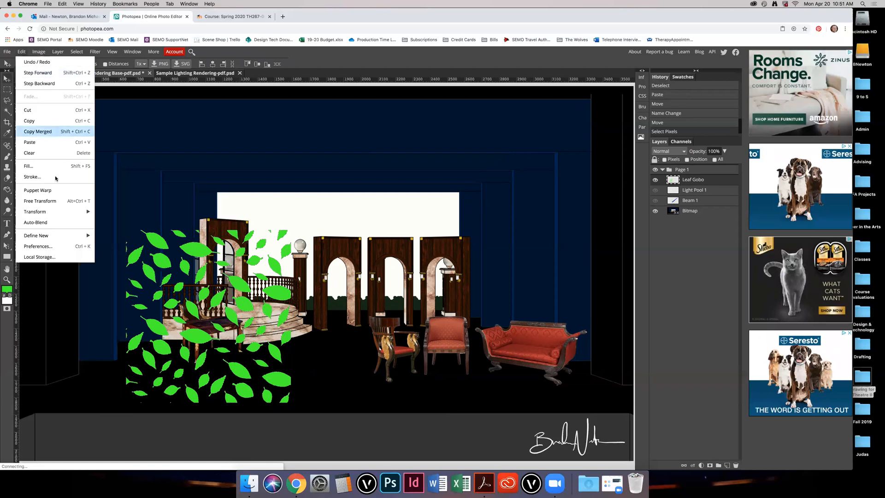
mouse_move(69, 212)
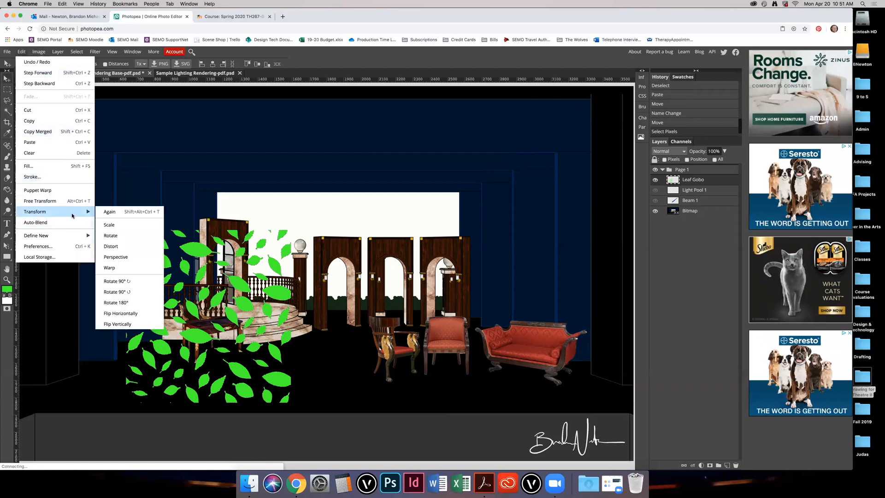
click(128, 252)
drag(208, 230, 213, 338)
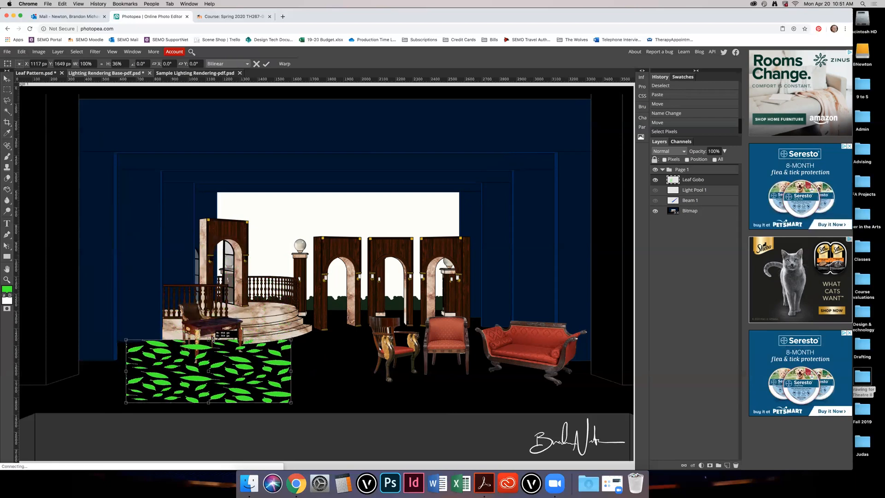
drag(126, 340, 162, 339)
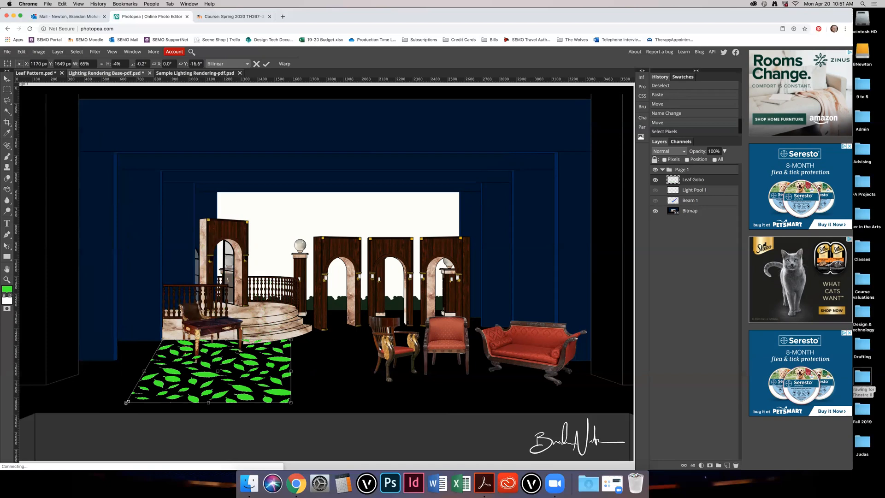
Step: Spread the leaf pattern's lower corners far outward along the stage's front edge and shift its upper-right corner slightly outward
drag(127, 402, 26, 393)
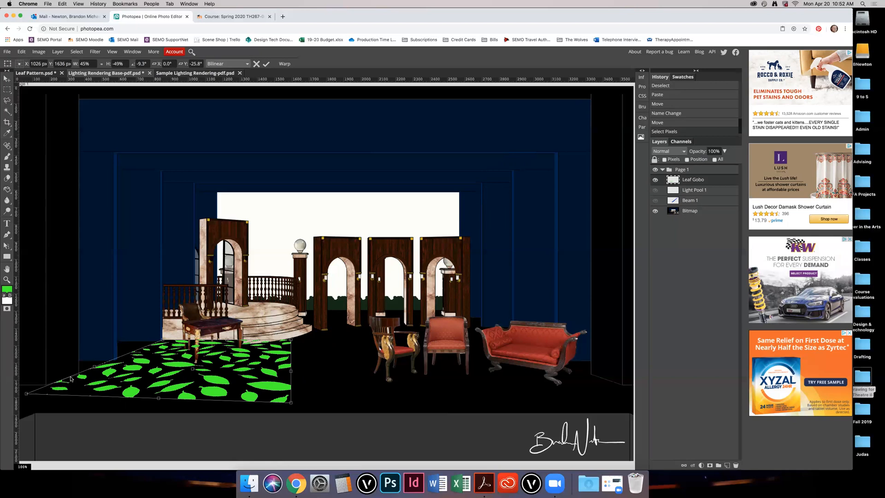
drag(292, 401, 410, 410)
drag(291, 338, 323, 342)
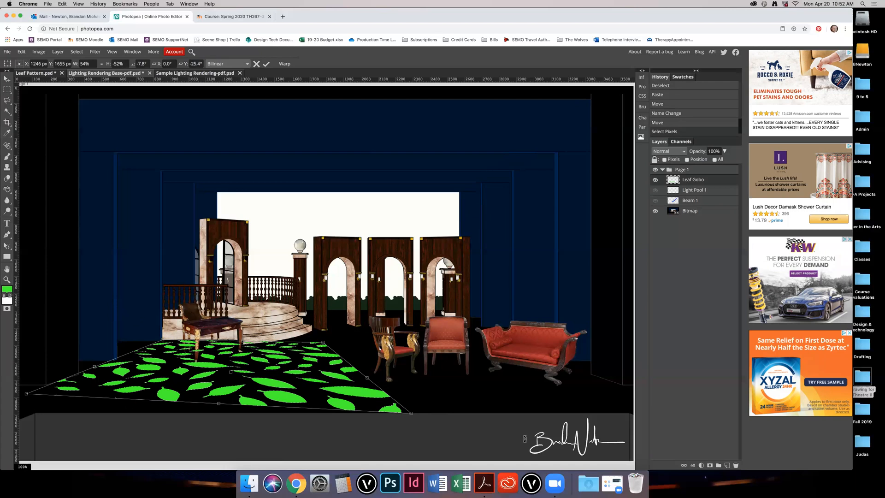
drag(26, 394, 4, 409)
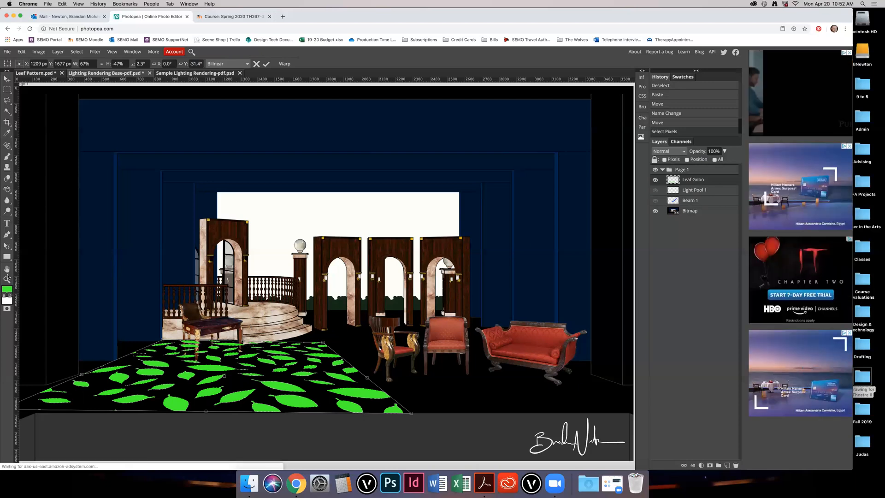
Step: Pull the leaf pattern's lower-left corner farther off the canvas, nudge both upper corners slightly, then apply the distortion and deselect
key(super+minus)
key(super+minus)
key(super+minus)
key(super+minus)
key(super+plus)
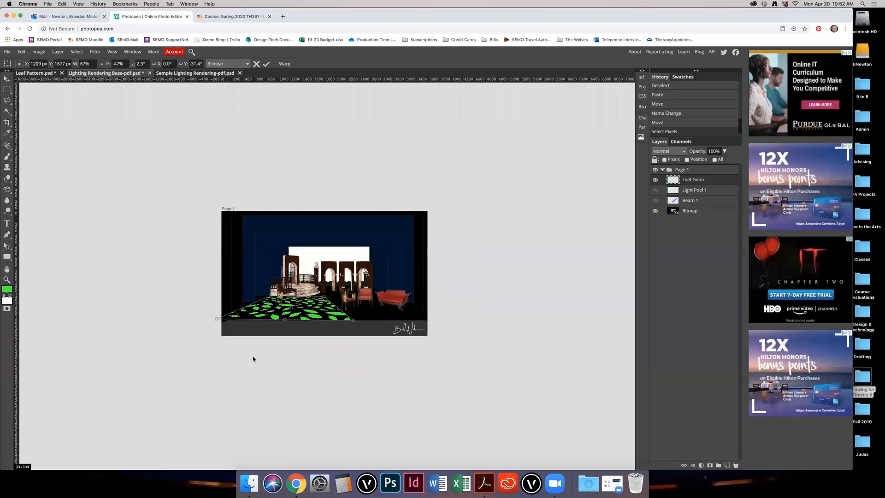
key(super+plus)
key(super+plus)
key(super+plus)
key(super+minus)
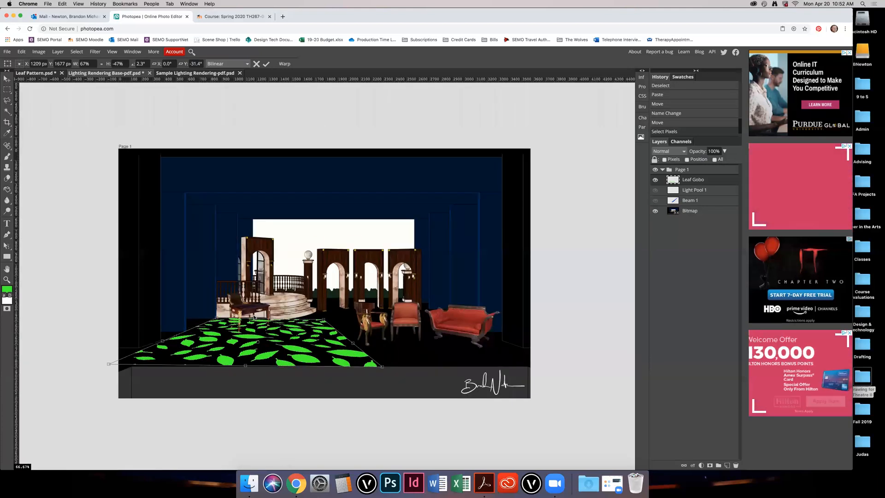
drag(108, 363, 85, 368)
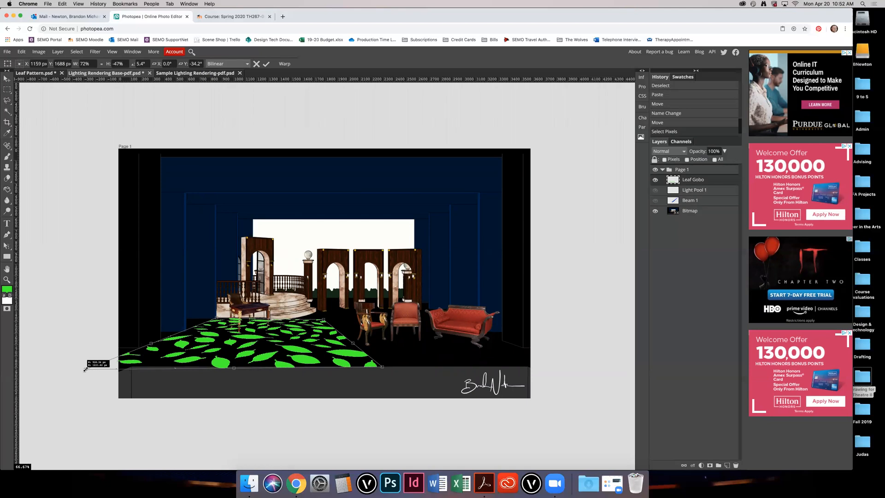
drag(85, 369, 92, 367)
drag(214, 319, 218, 317)
drag(325, 319, 323, 317)
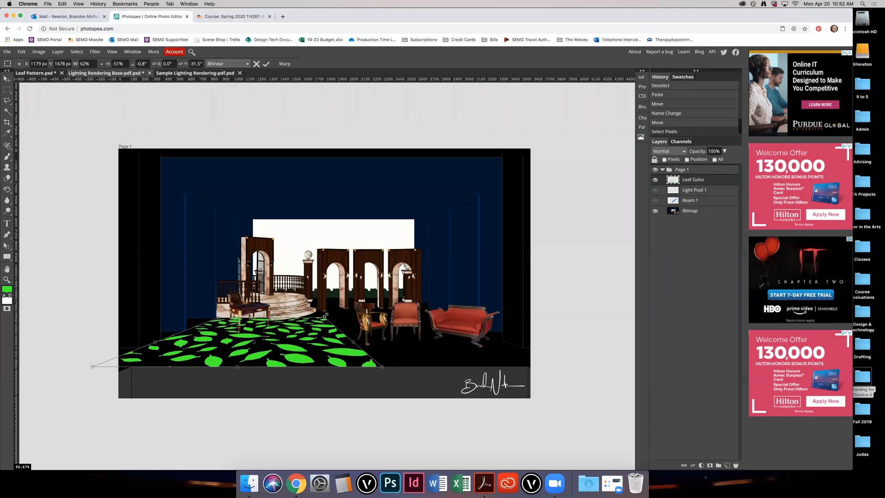
key(Return)
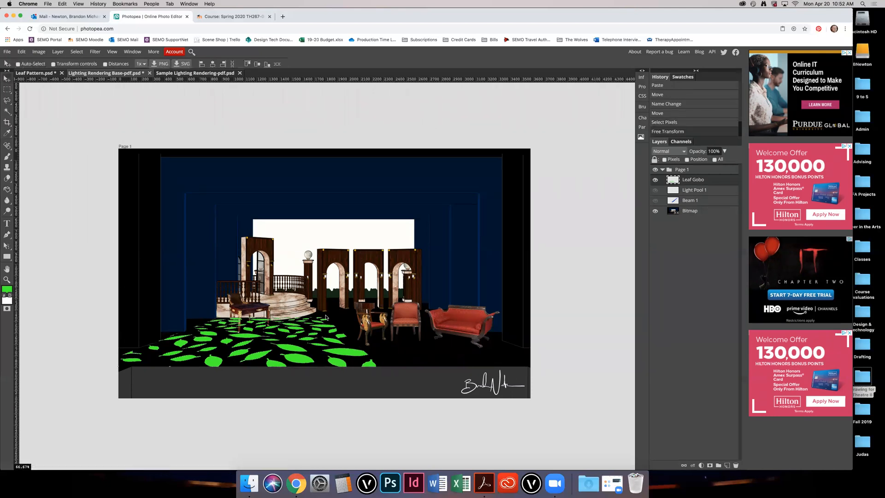
key(super+equal)
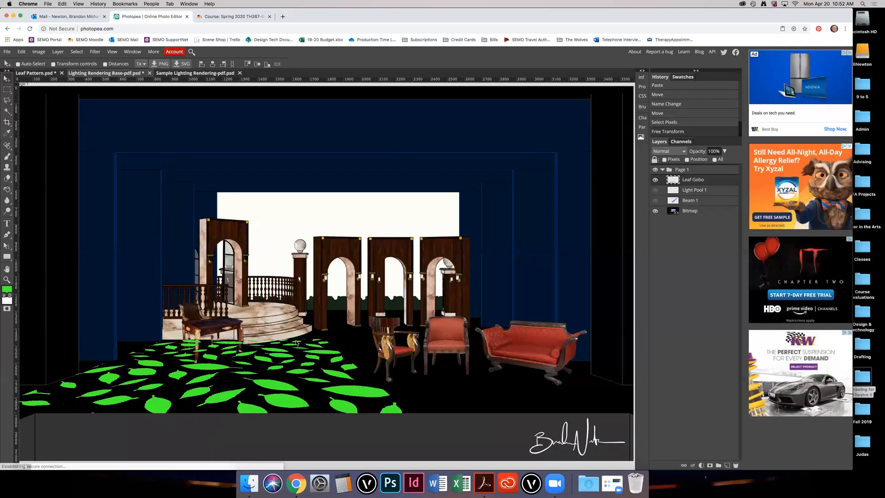
key(m)
key(super+d)
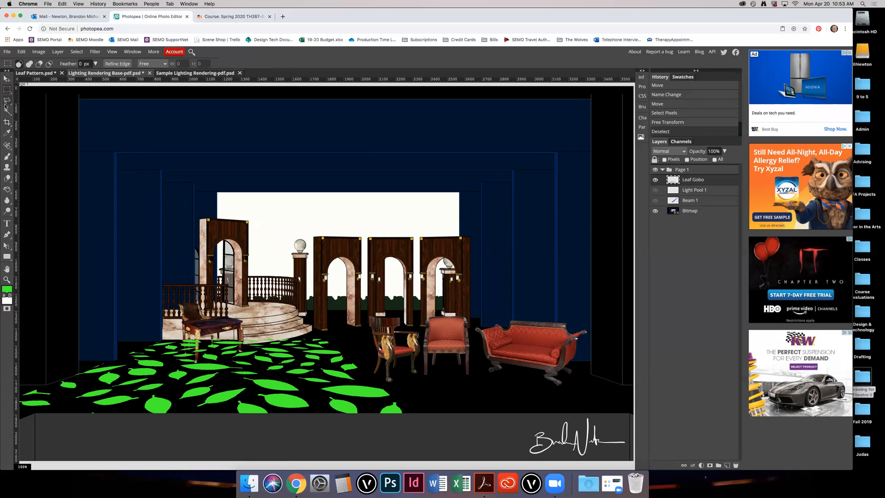
Step: Erase the cut-off leaf fragments around the outer edges of the floor pattern on the Leaf Gobo layer with a 30 px Eraser
click(8, 179)
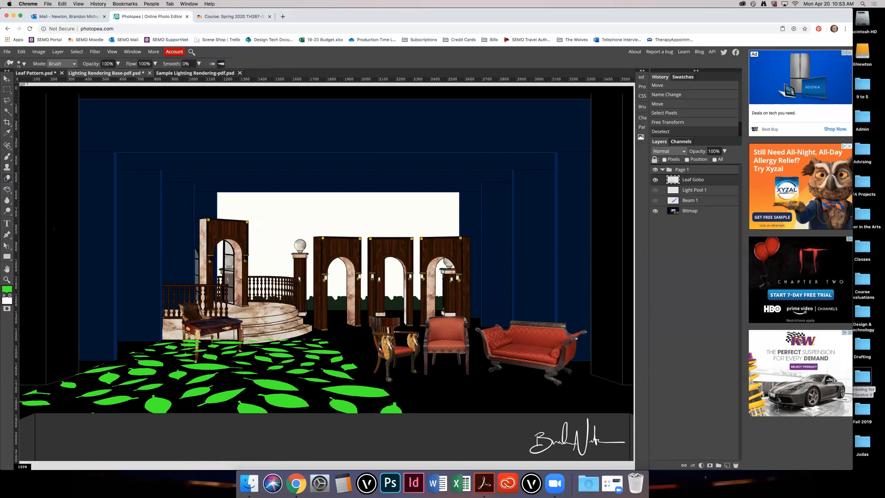
click(21, 64)
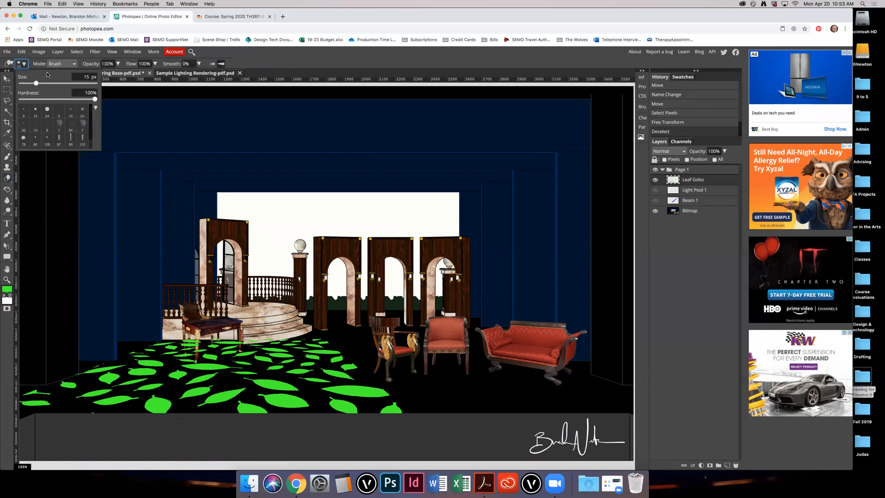
drag(80, 77, 129, 78)
text(30)
key(Return)
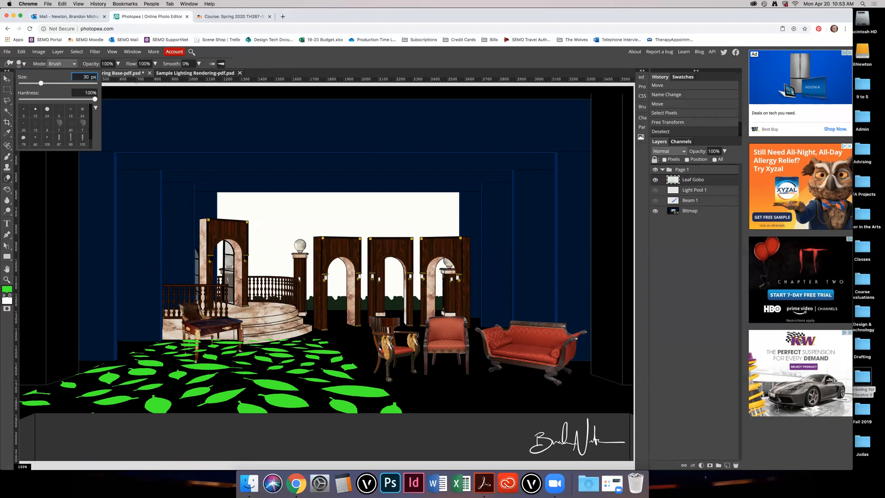
click(301, 60)
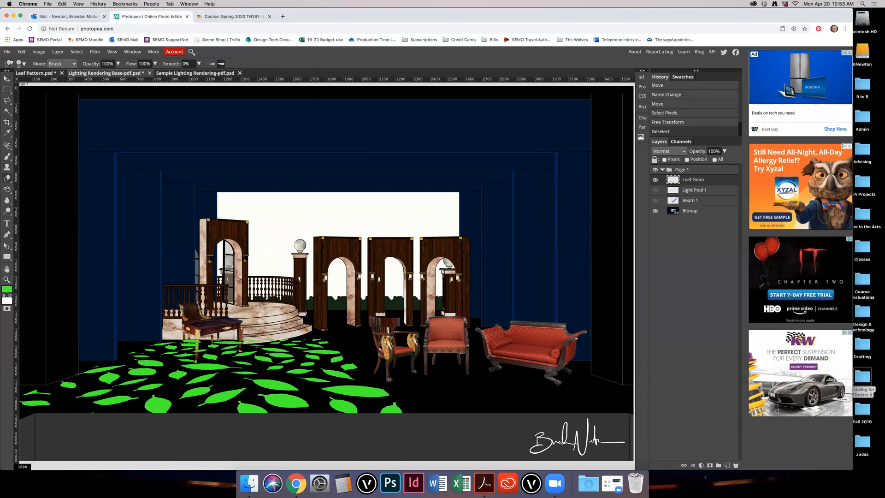
click(93, 365)
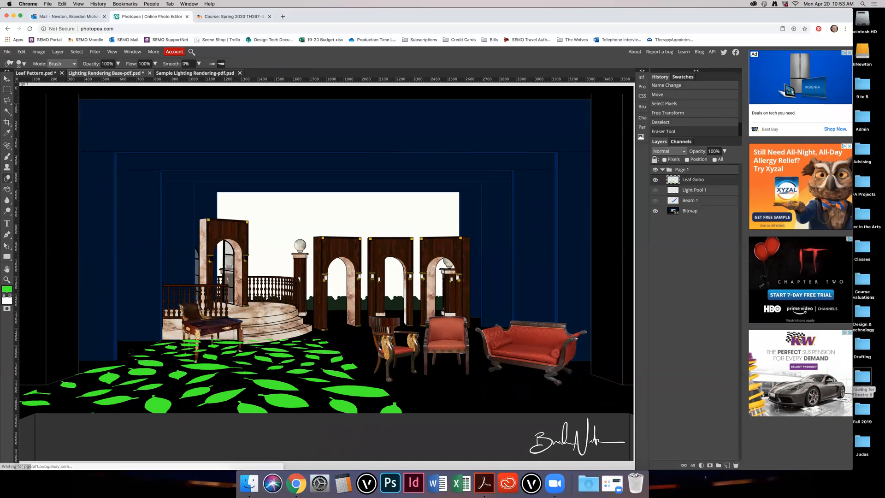
click(158, 340)
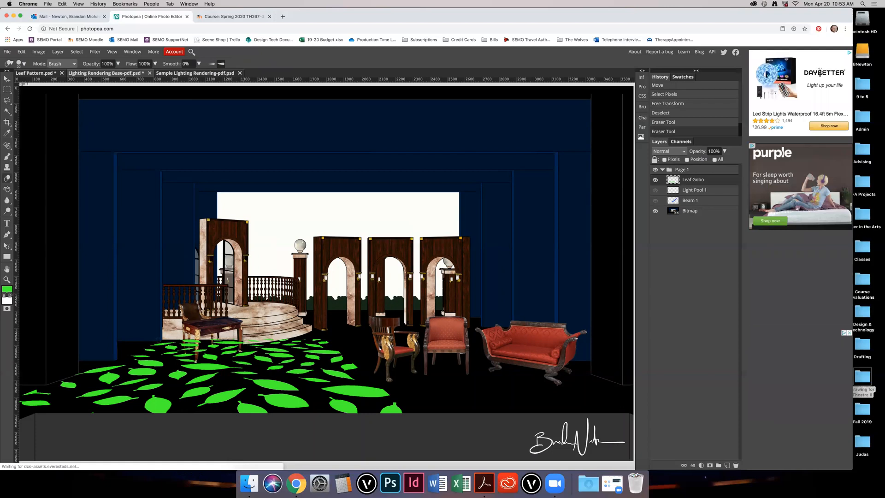
click(158, 340)
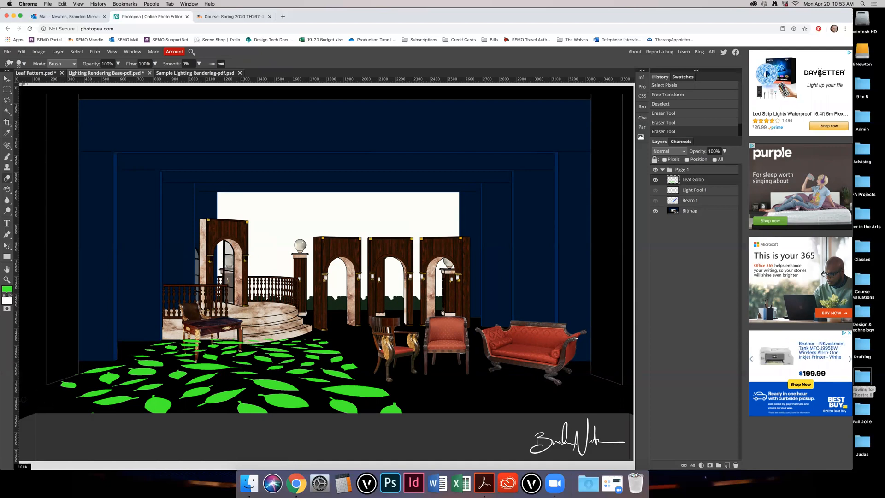
drag(85, 415, 101, 415)
mouse_move(397, 401)
mouse_down()
mouse_move(385, 409)
mouse_move(403, 395)
mouse_up()
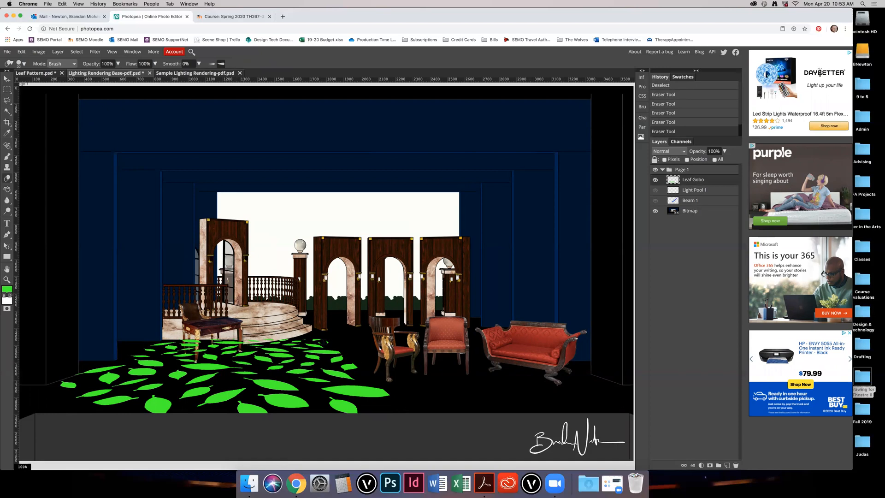
click(334, 345)
Step: Set the Eraser size to 15 px for cleaning the leaf pattern around the desk's legs
click(6, 279)
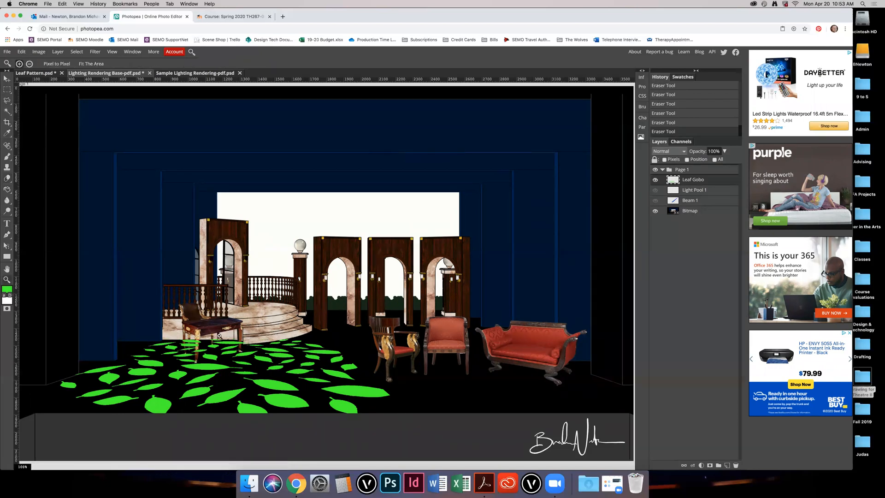
click(220, 350)
alt+click(193, 364)
alt+click(193, 364)
alt+click(193, 364)
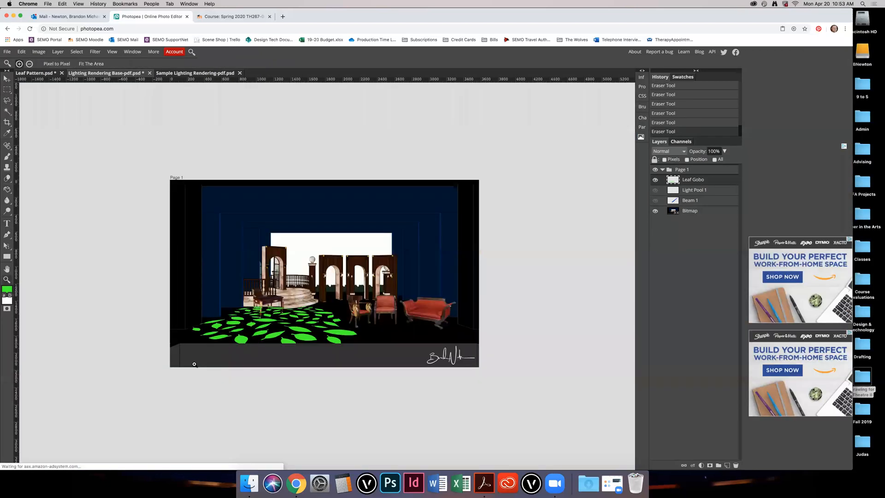
click(269, 316)
click(247, 330)
click(198, 364)
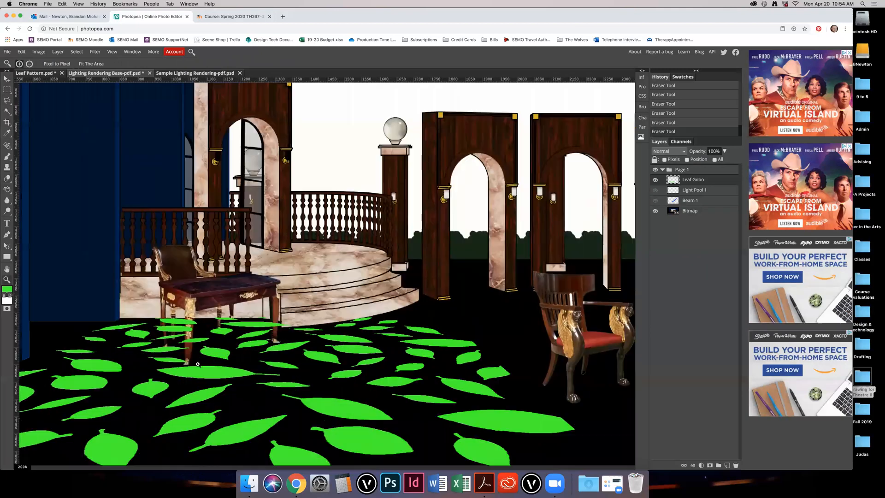
click(199, 350)
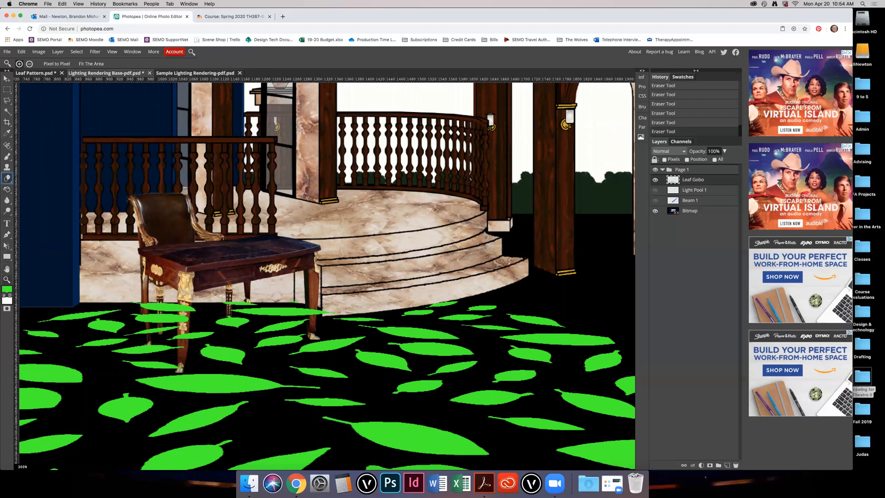
click(8, 180)
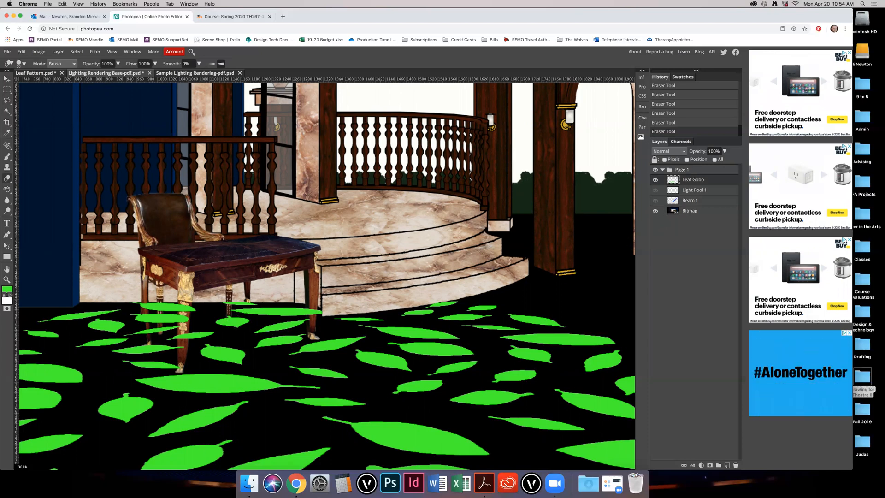
click(21, 64)
click(86, 77)
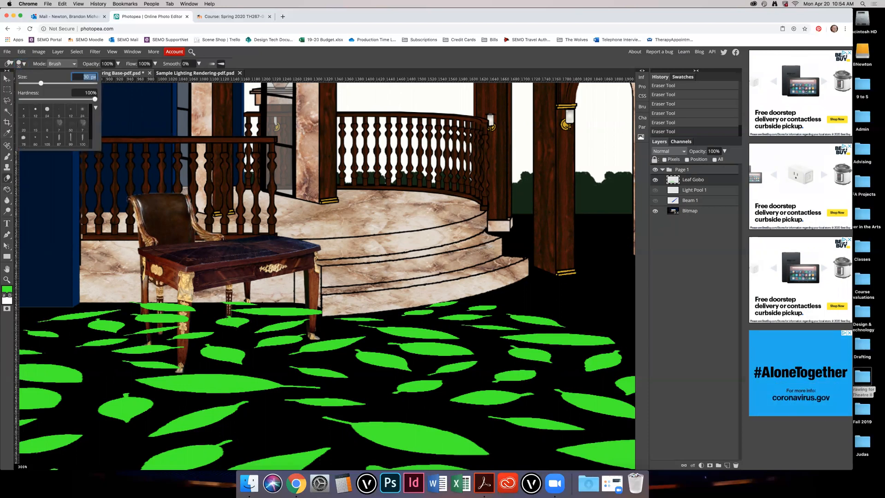
text(15)
key(Return)
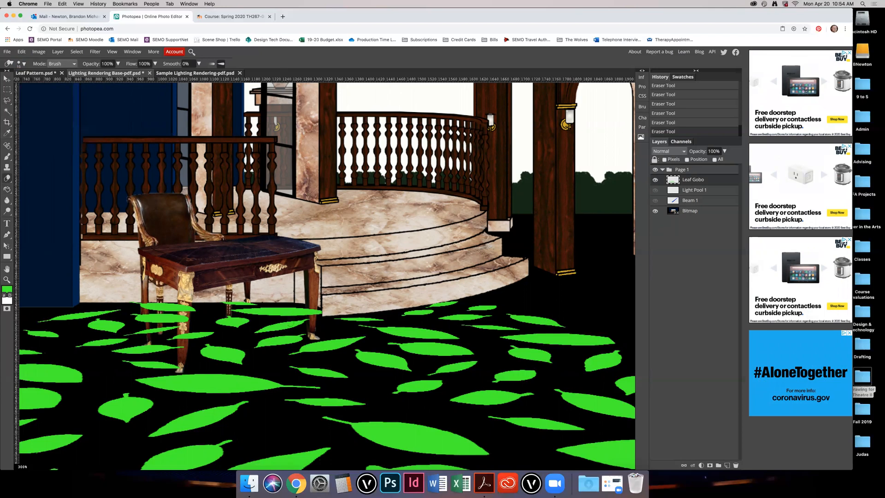
Step: Erase the leaf pattern covering the desk's large front leg and the gold-trimmed leg just behind it
click(7, 280)
click(186, 343)
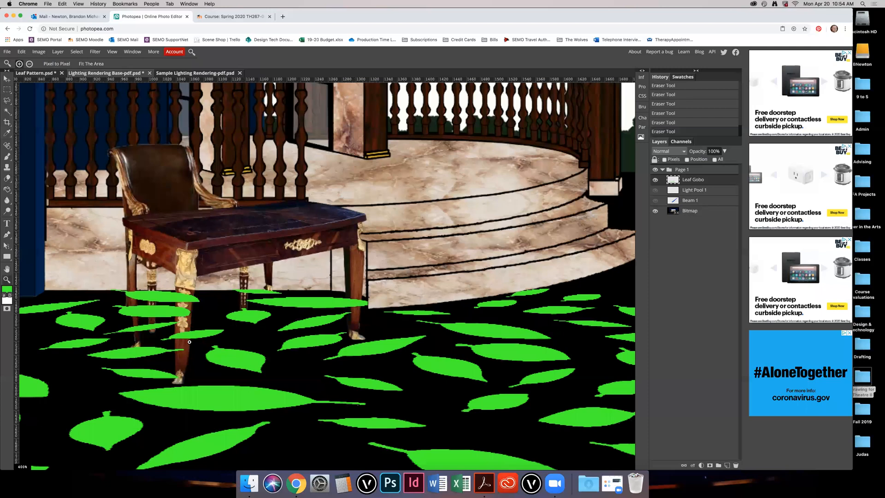
click(207, 342)
click(206, 341)
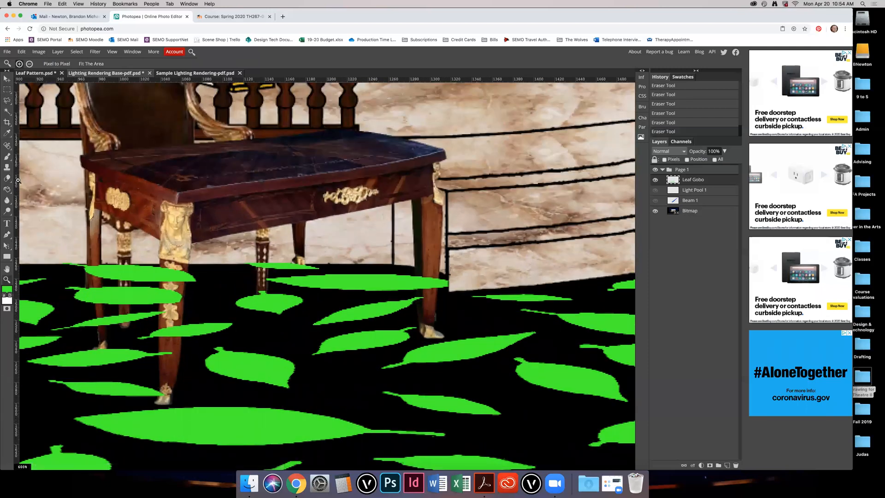
key(e)
drag(123, 264, 125, 318)
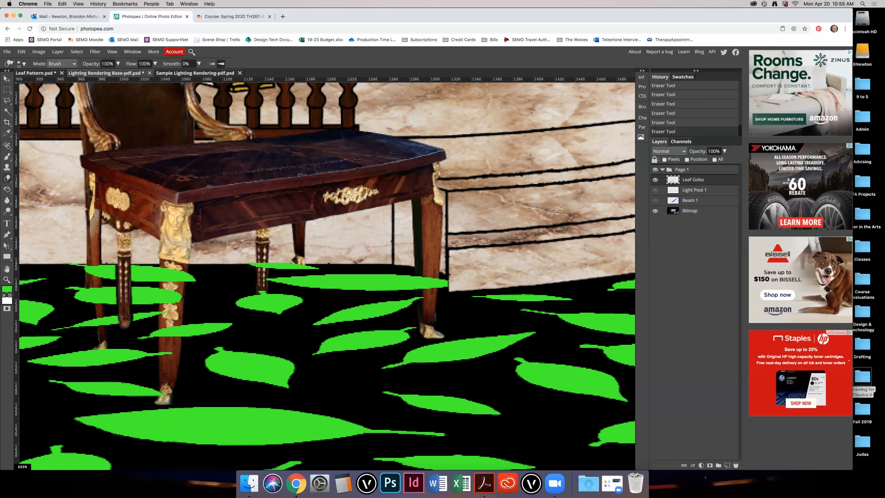
click(165, 394)
mouse_move(164, 352)
mouse_down()
mouse_move(163, 269)
mouse_move(178, 300)
mouse_move(183, 275)
mouse_up()
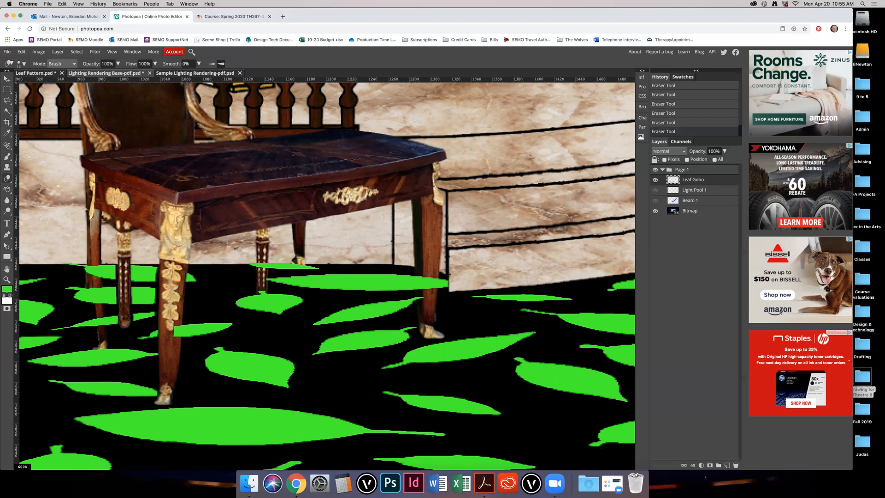
click(175, 331)
Step: Erase the leaf pattern covering the desk's outer left leg, right front leg and rear middle leg
drag(92, 267, 98, 322)
click(99, 342)
drag(419, 276, 419, 300)
click(432, 282)
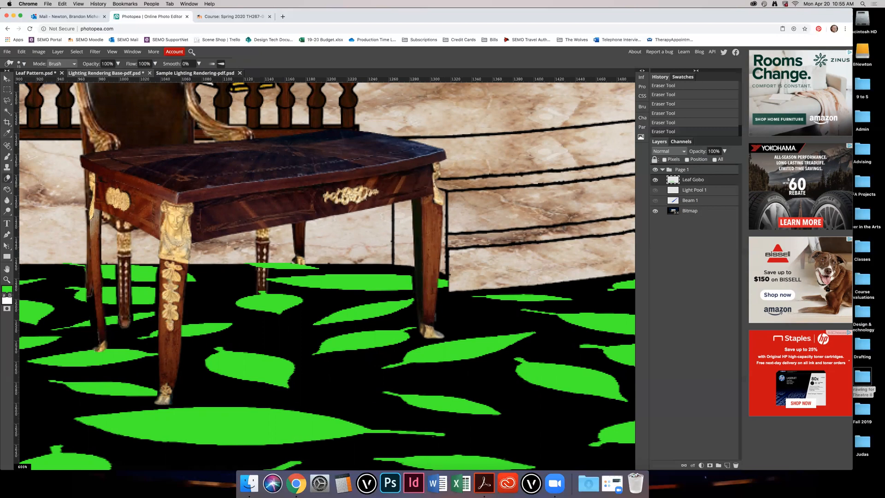
drag(261, 259, 262, 301)
click(260, 307)
scroll(284, 314, down, 5)
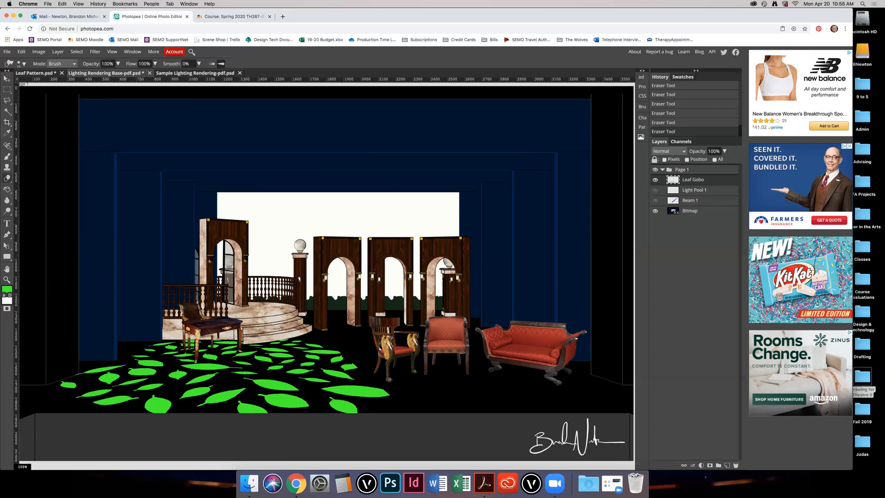
Step: Erase parts of the leaves on the floor beneath and beside the desk to suggest its shadow
key(v)
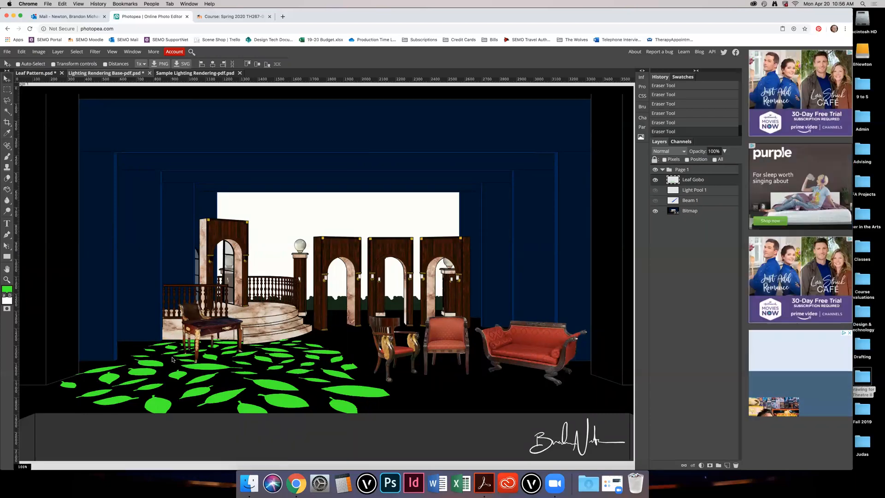
scroll(207, 352, up, 3)
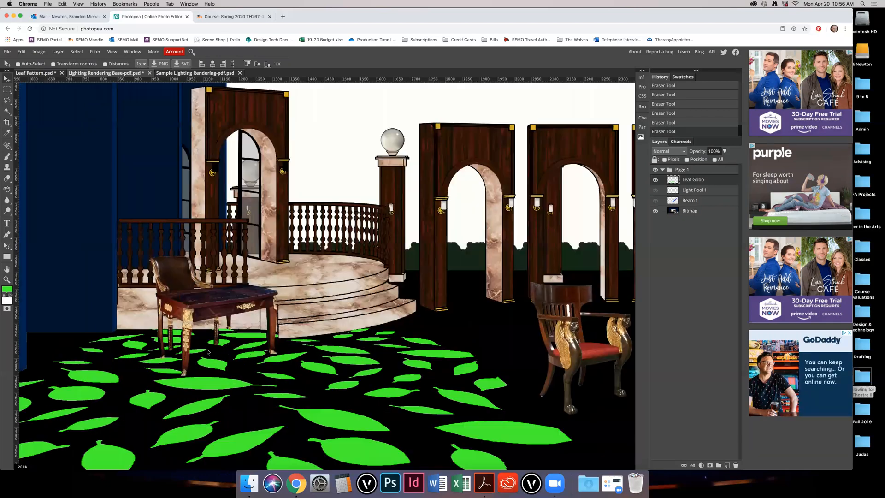
scroll(207, 352, up, 2)
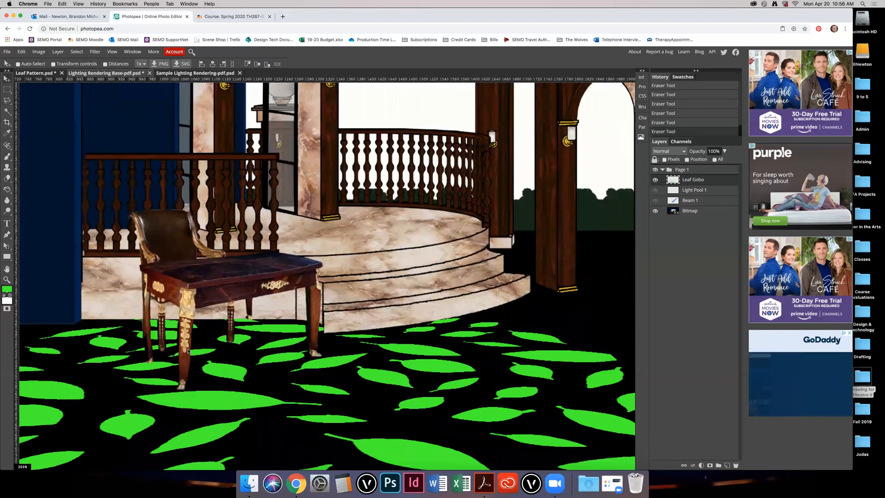
scroll(188, 351, up, 2)
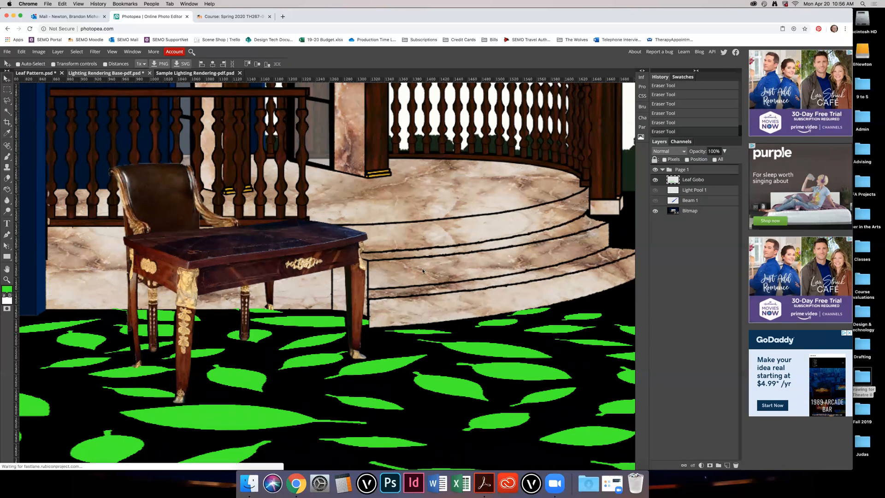
key(super+0)
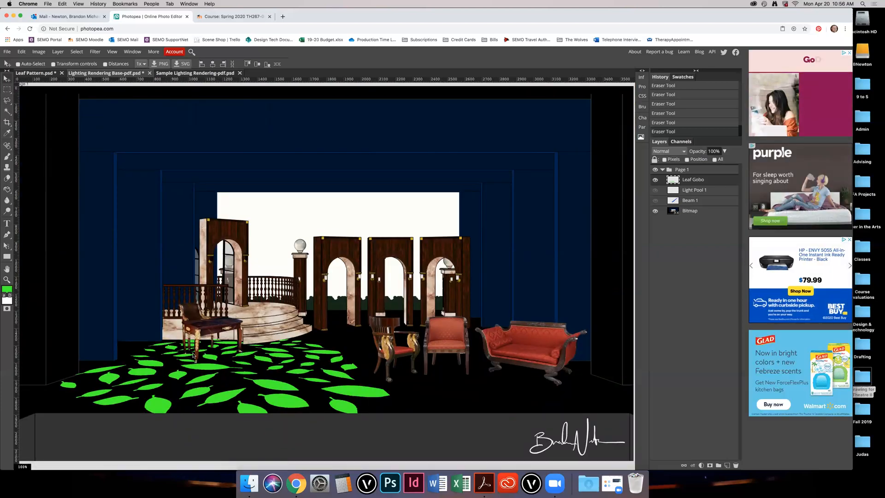
scroll(201, 356, up, 3)
scroll(234, 355, up, 4)
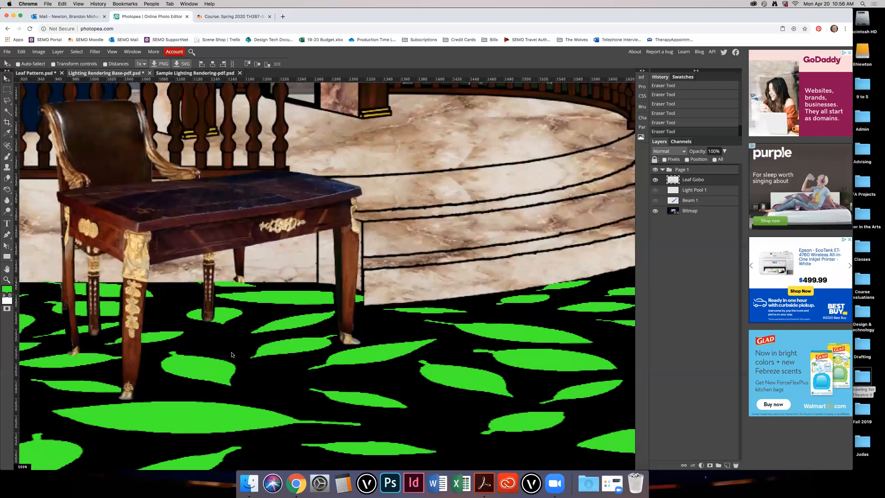
key(e)
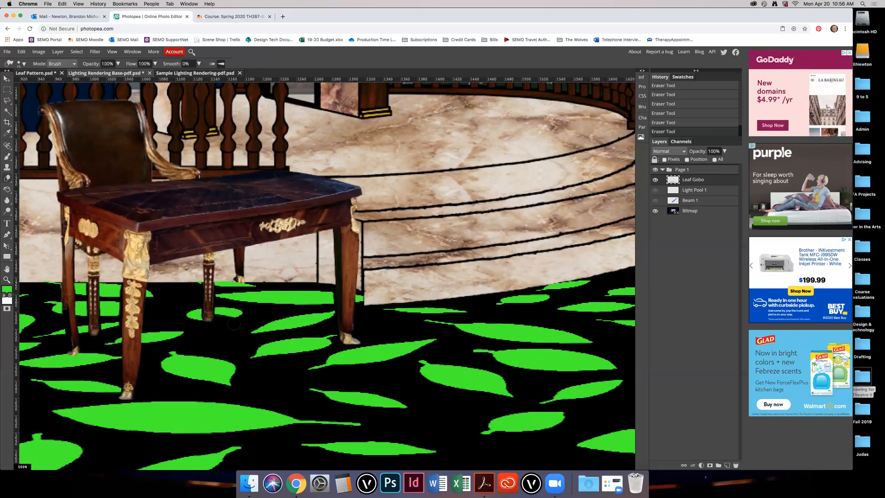
mouse_move(295, 339)
mouse_down()
mouse_move(335, 340)
mouse_move(312, 351)
mouse_move(267, 341)
mouse_move(298, 342)
mouse_move(306, 353)
mouse_move(255, 360)
mouse_move(263, 347)
mouse_move(162, 380)
mouse_move(227, 360)
mouse_move(167, 356)
mouse_up()
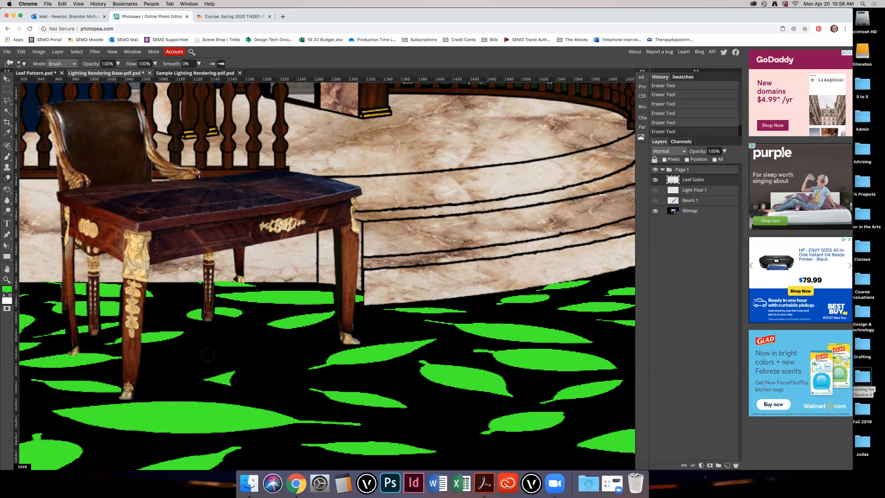
mouse_move(180, 327)
mouse_down()
mouse_move(115, 342)
mouse_move(175, 342)
mouse_up()
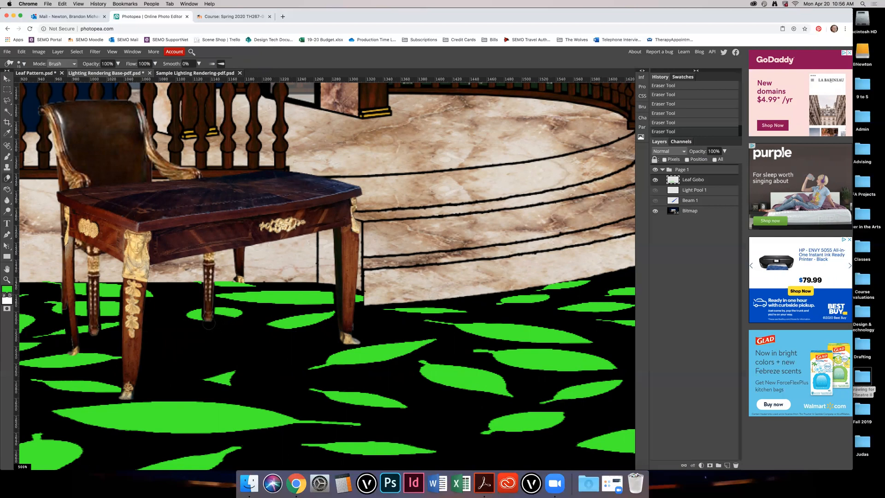
mouse_move(96, 355)
mouse_down()
mouse_move(78, 355)
mouse_move(99, 360)
mouse_up()
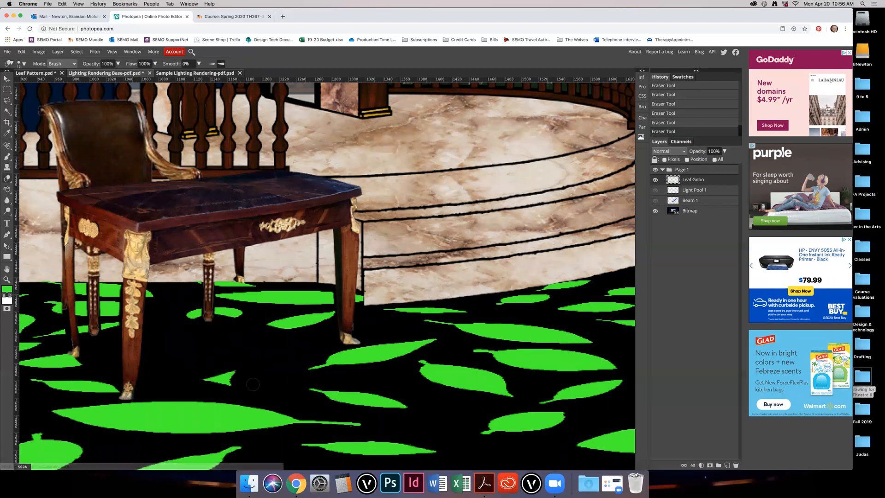
scroll(252, 384, down, 2)
scroll(253, 384, down, 3)
scroll(252, 384, up, 1)
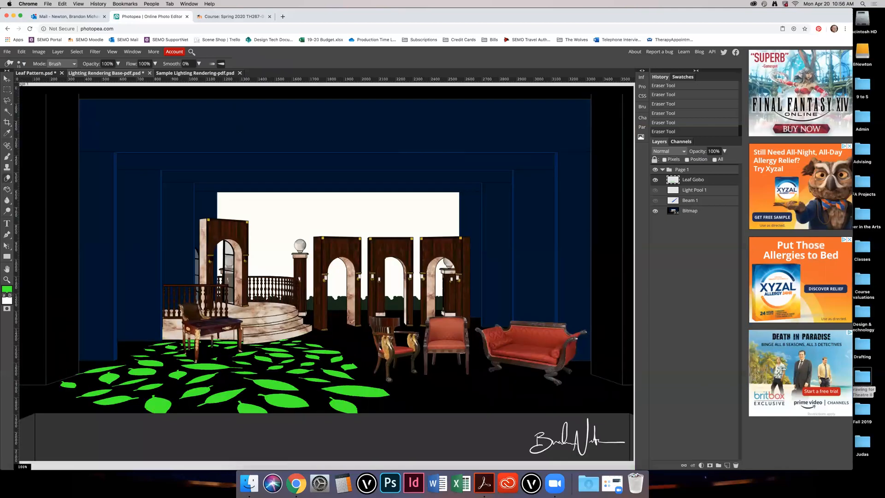
key(v)
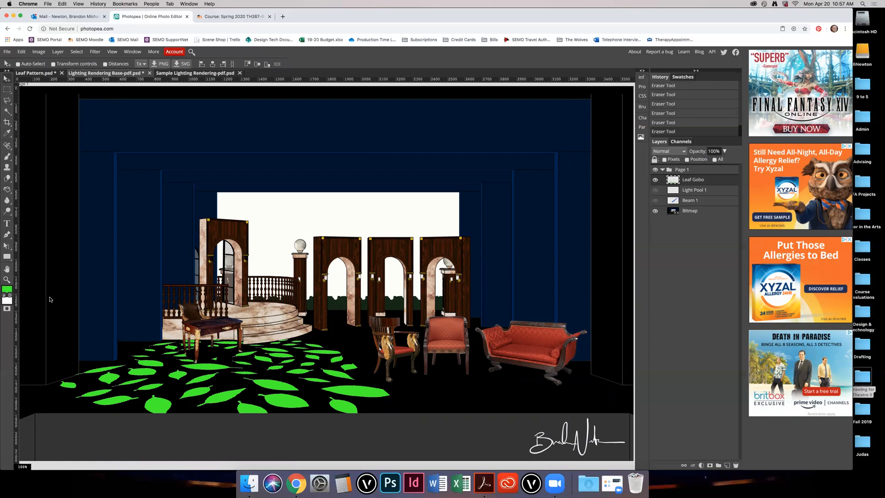
Step: Set the foreground colour to a slightly darker, yellower green, 54e000
click(7, 289)
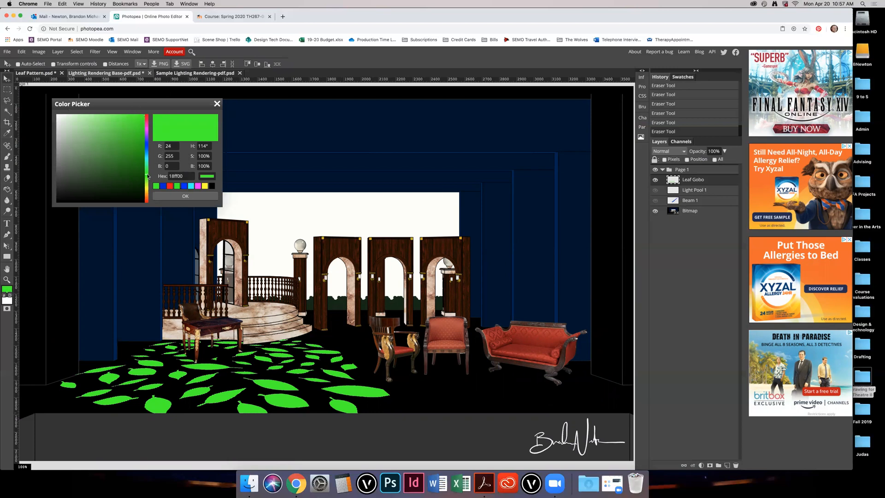
drag(148, 175, 148, 180)
mouse_move(111, 121)
mouse_down()
mouse_move(105, 108)
mouse_move(148, 106)
mouse_move(144, 133)
mouse_up()
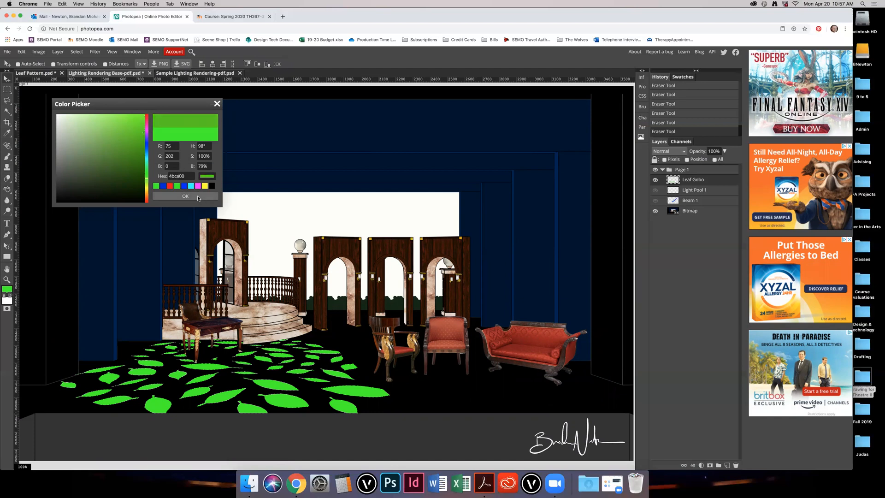
click(145, 125)
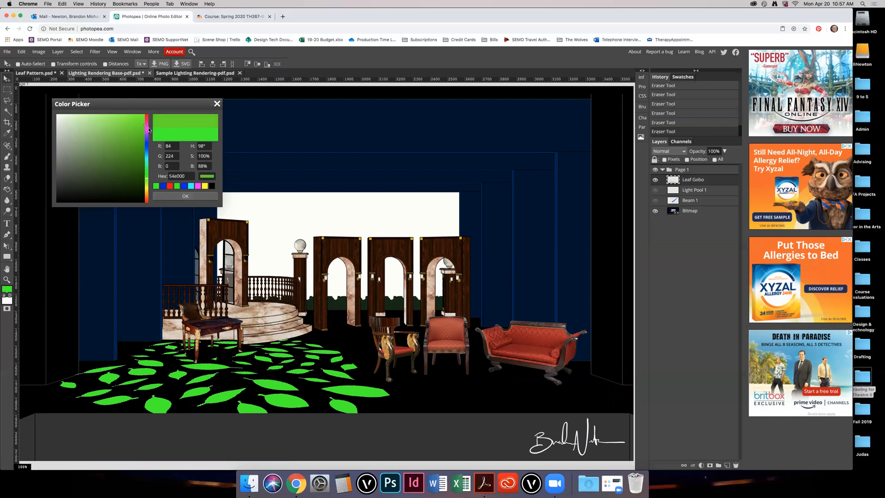
click(186, 196)
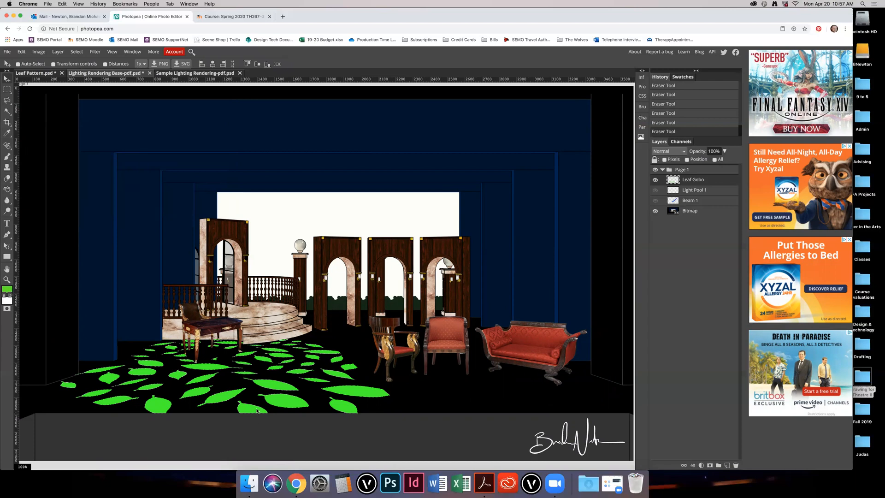
Step: Try recolouring individual floor leaves with the Paint Bucket, and undo the last three fills
key(g)
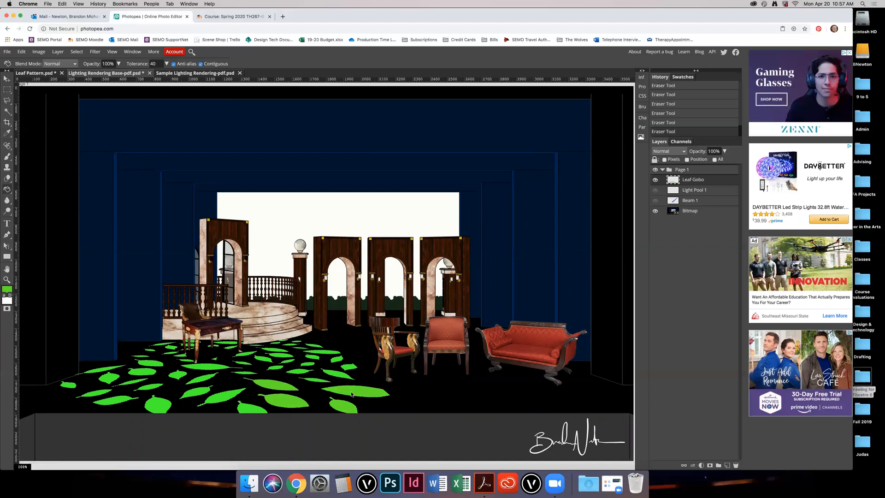
key(ctrl+z)
key(ctrl+z)
key(ctrl+z)
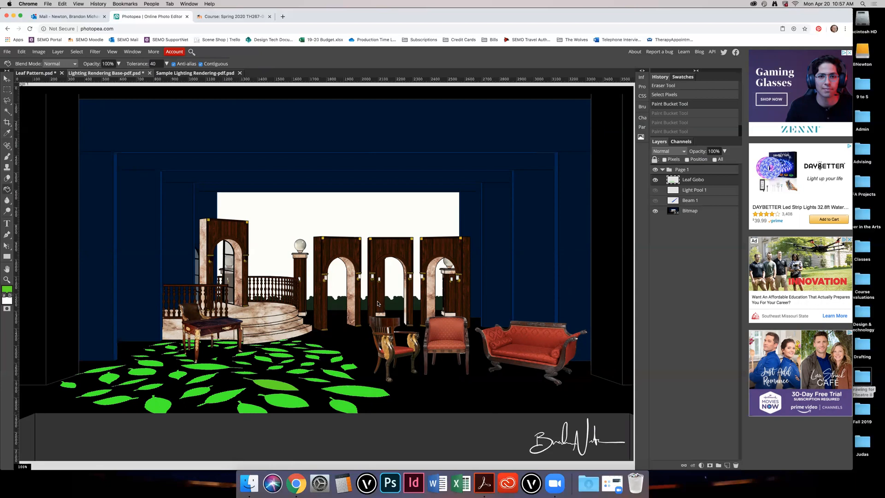
Step: Paint over all the selected leaf pixels in the new green with a 500 px Brush, and deselect
click(7, 157)
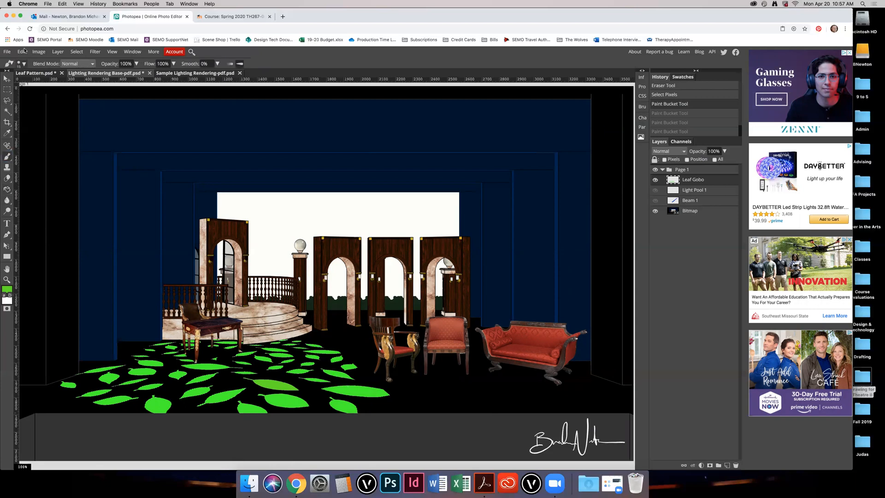
click(22, 63)
drag(82, 77, 127, 77)
text(500)
key(Return)
click(312, 76)
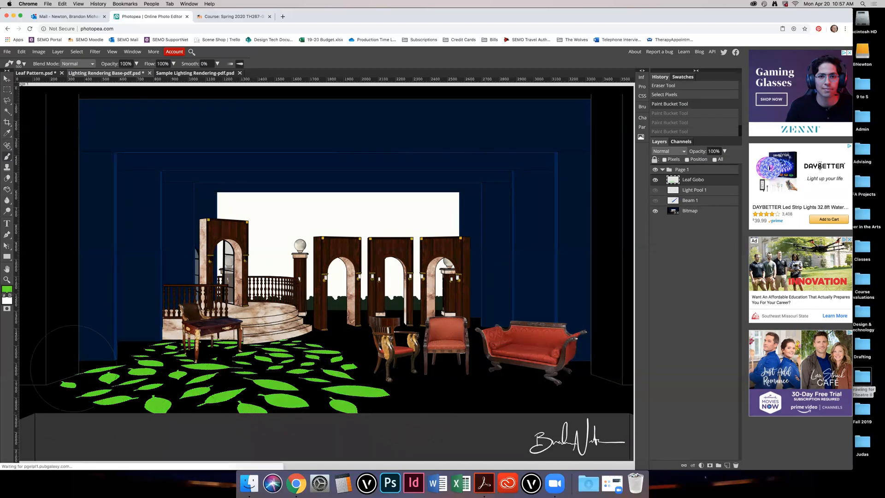
click(297, 157)
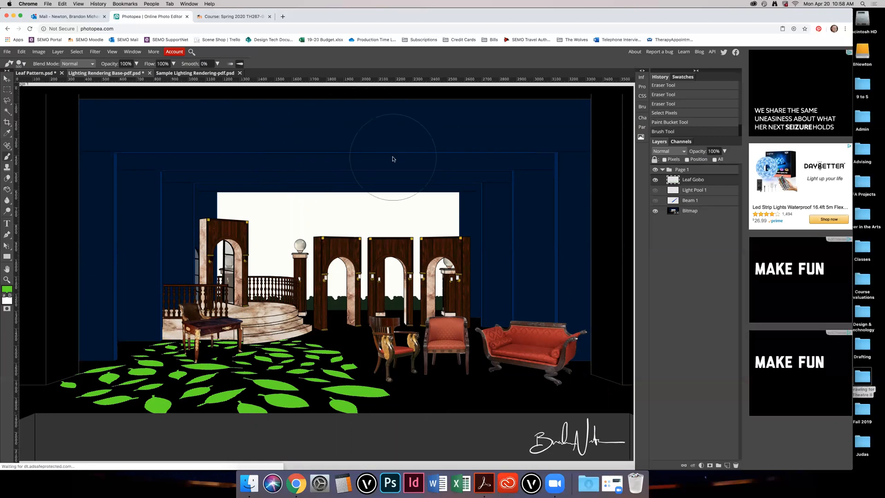
key(v)
click(703, 151)
text(50)
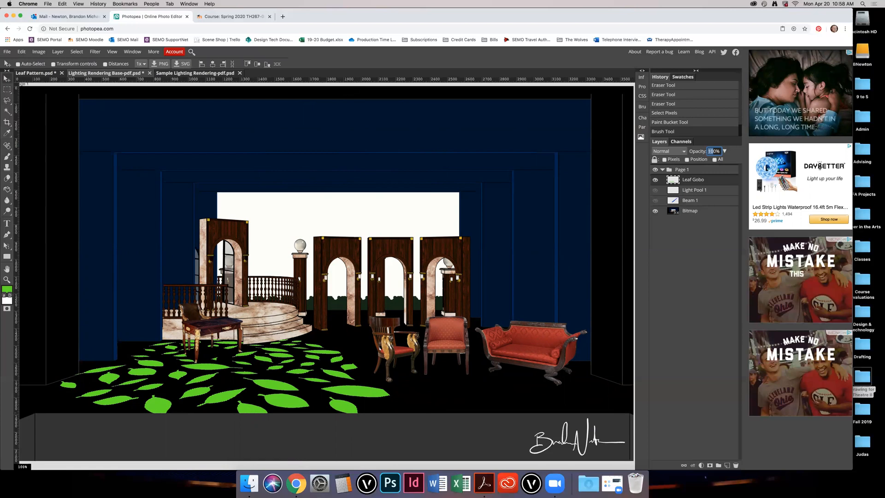
key(Return)
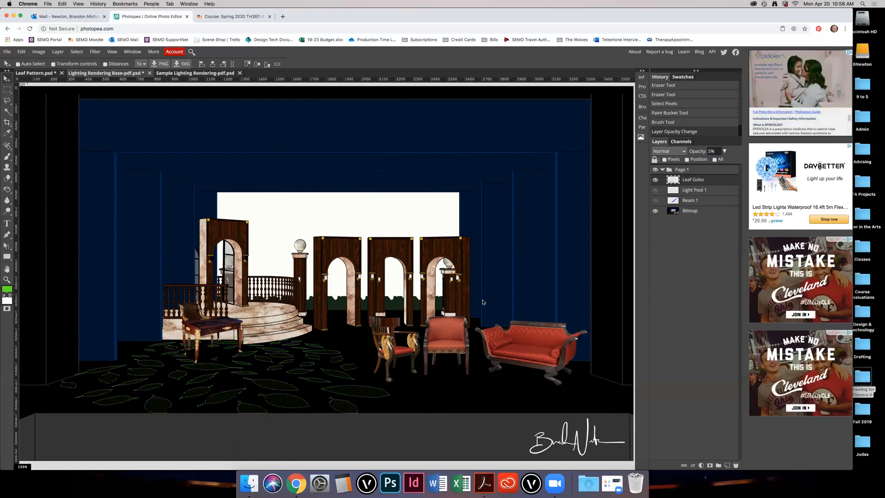
key(super+z)
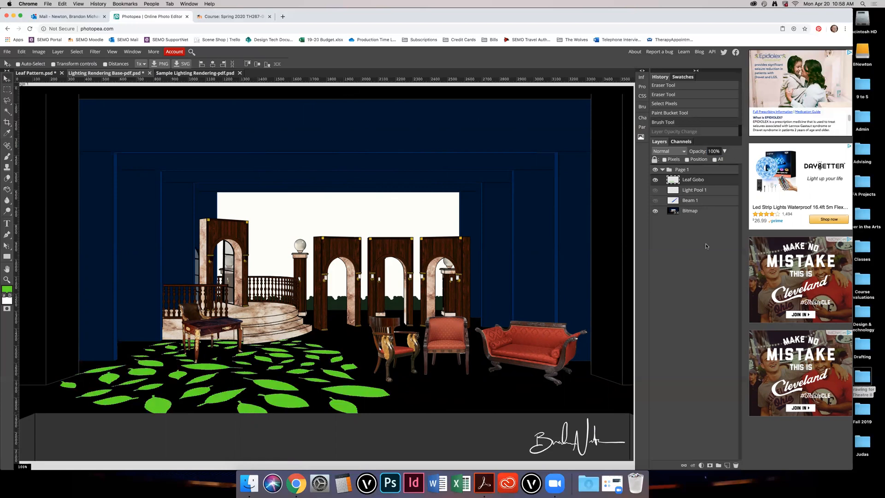
Step: Set the Leaf Gobo layer's opacity to 50% and deselect the leaves
drag(714, 152, 702, 149)
text(50)
key(Return)
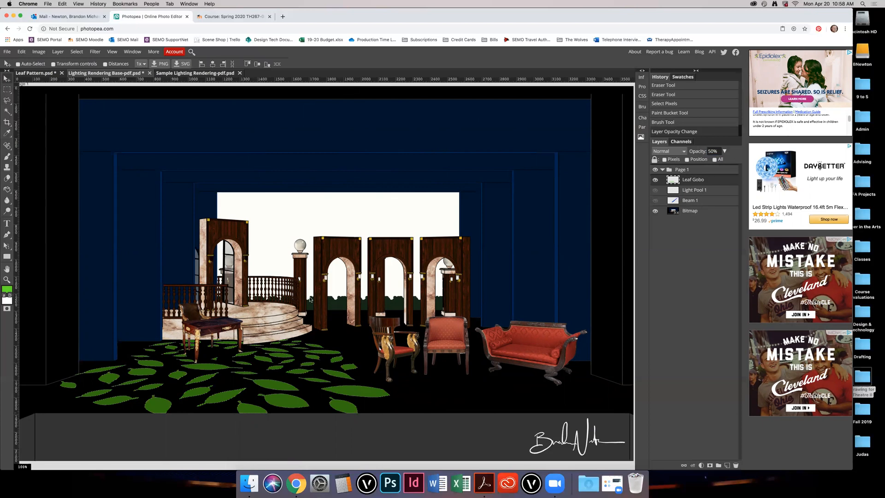
key(m)
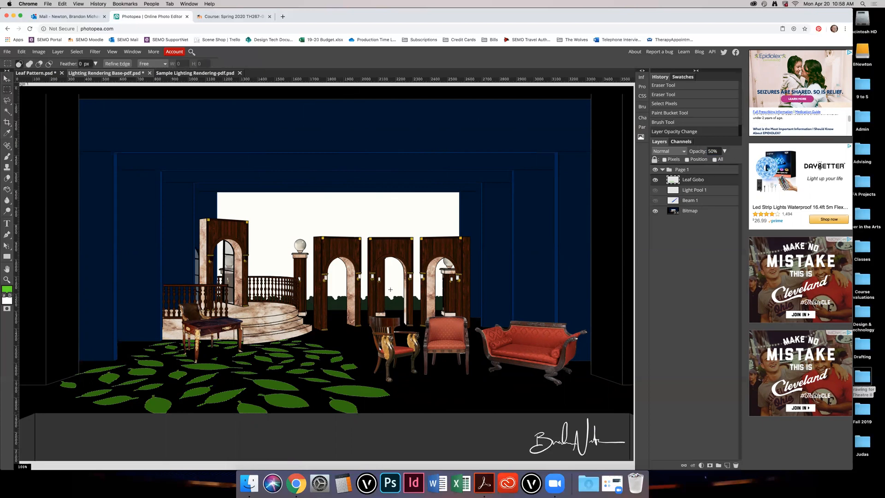
click(382, 289)
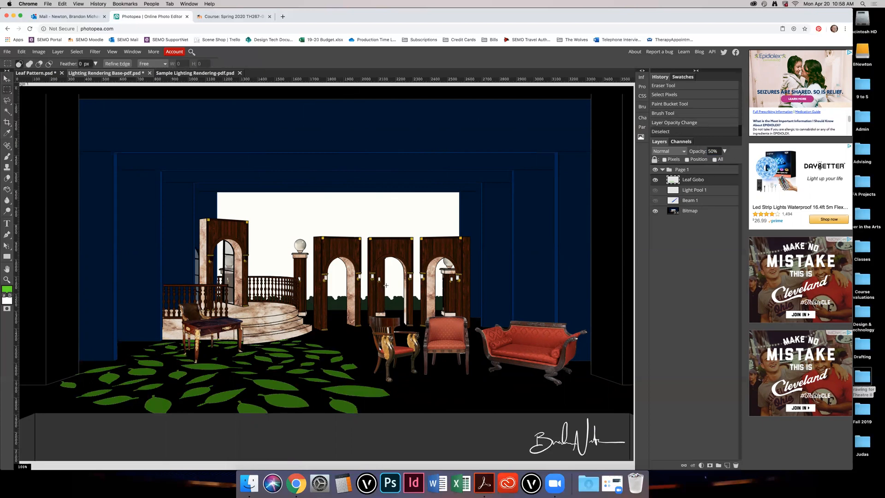
Step: Set the Leaf Gobo layer's opacity to 30%
click(708, 151)
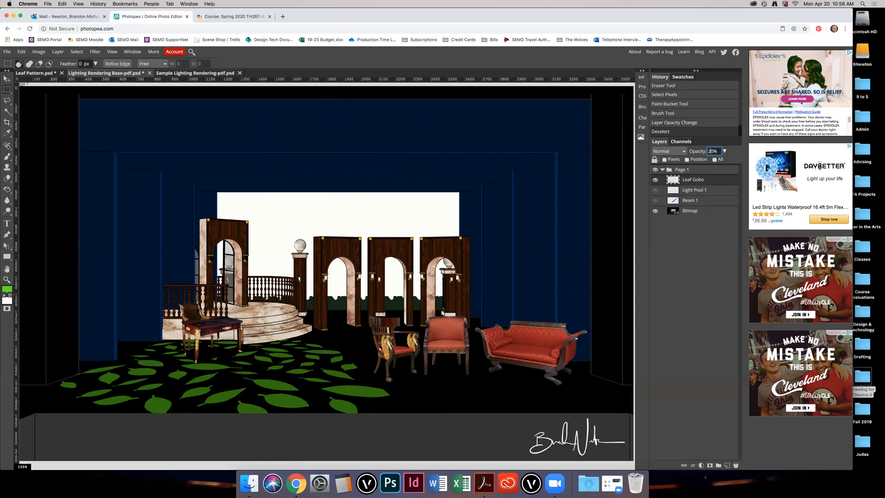
key(BackSpace)
key(BackSpace)
text(30)
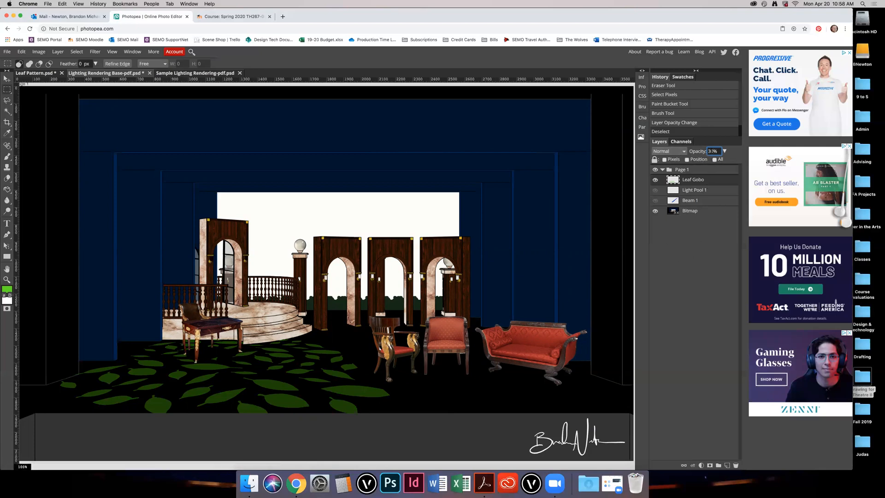
key(Return)
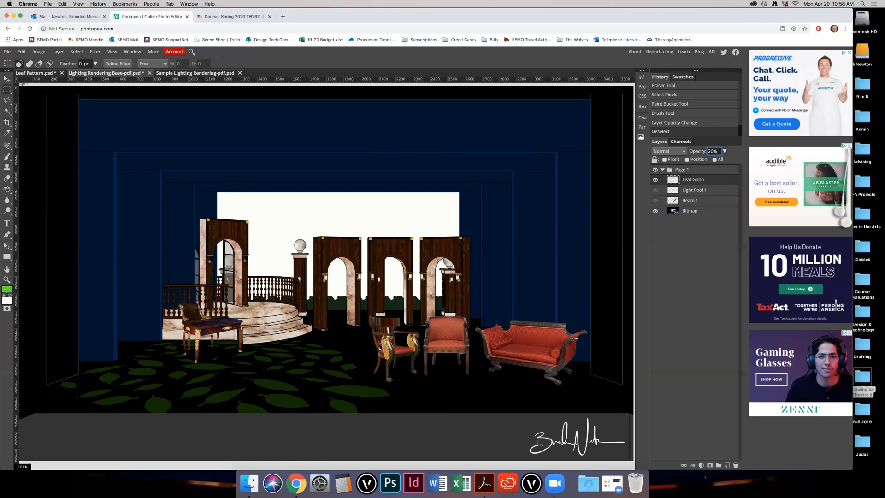
text(30)
key(Return)
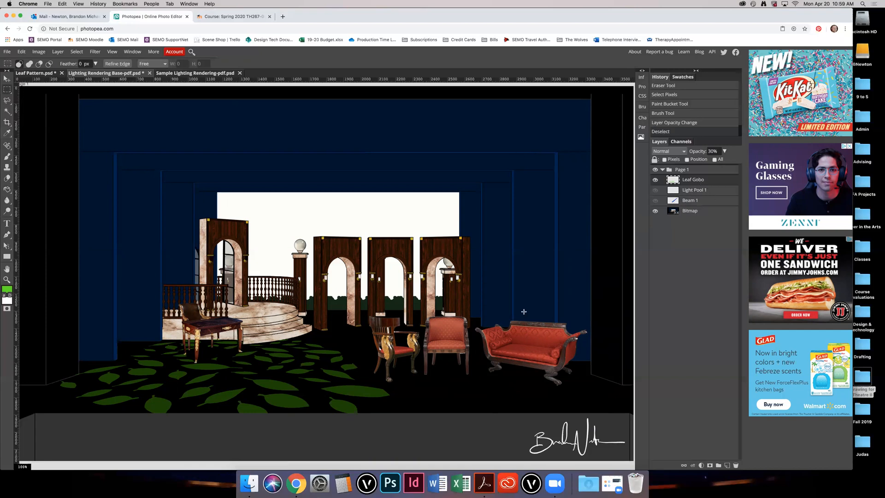
Step: Soften the edges of the floor leaves using the Blur tool with a 100 px brush at 50% strength
click(7, 201)
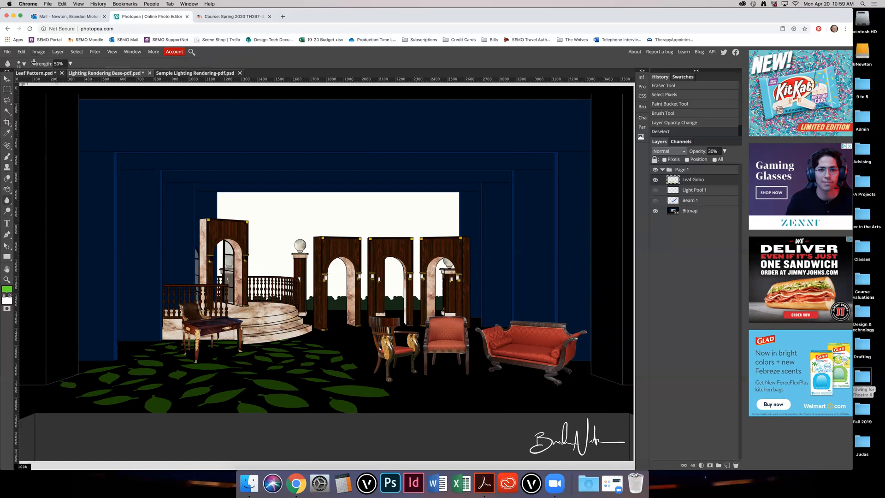
click(21, 64)
click(80, 76)
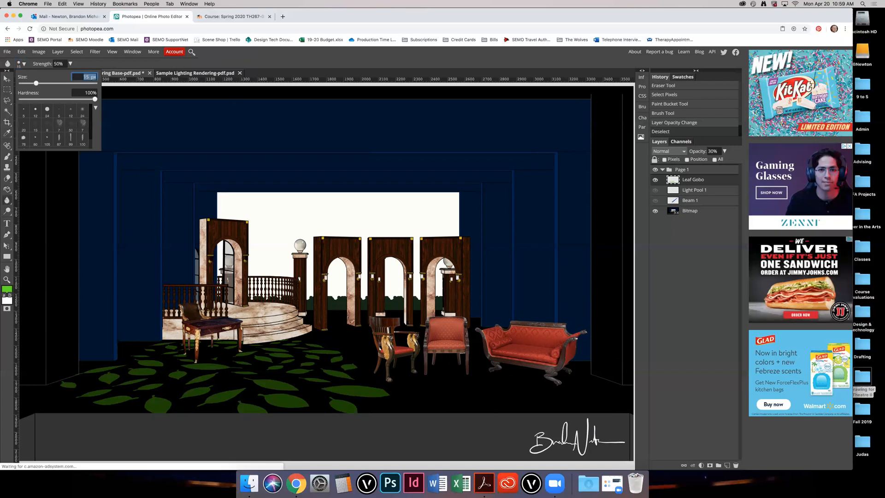
text(100)
key(Return)
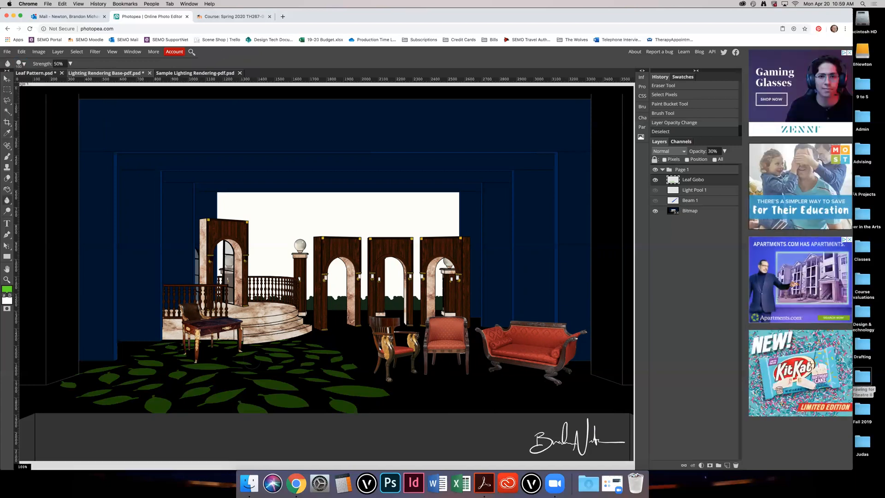
click(7, 279)
click(235, 378)
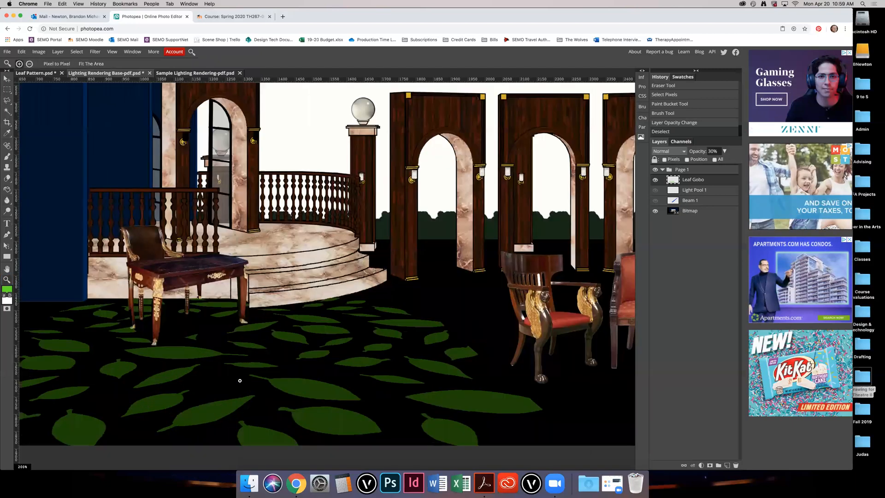
click(309, 352)
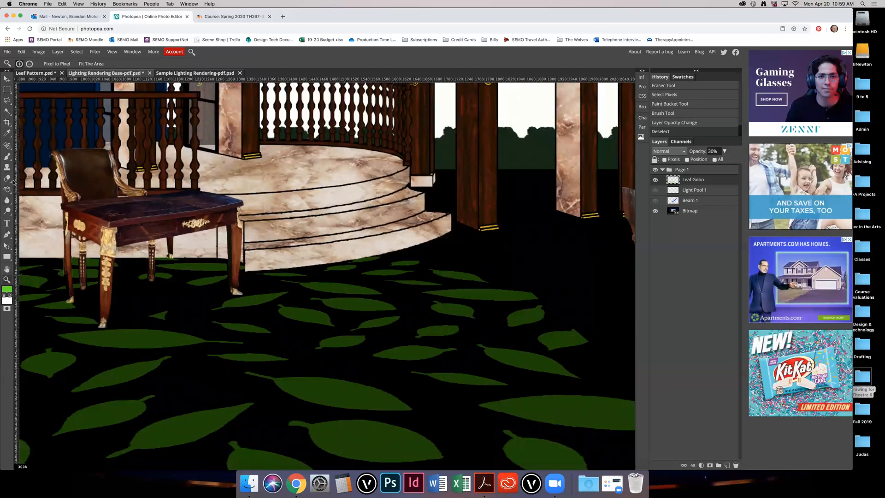
click(7, 200)
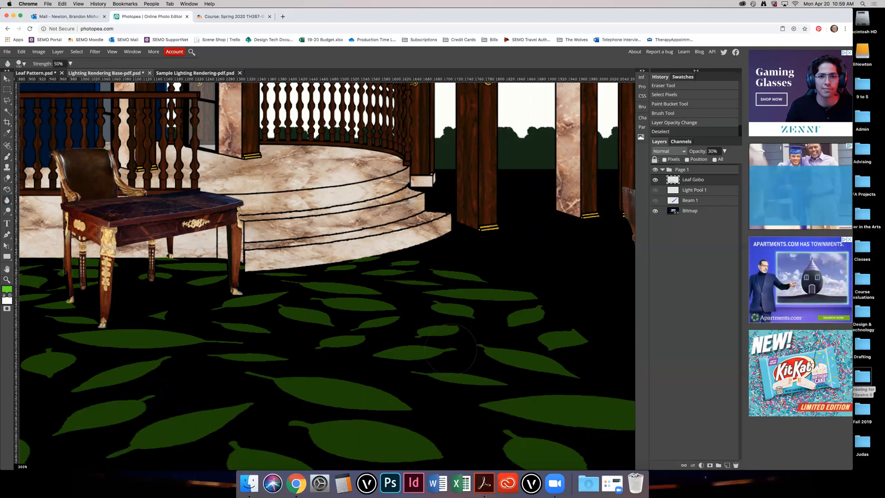
mouse_move(386, 354)
mouse_down()
mouse_move(409, 369)
mouse_move(478, 386)
mouse_up()
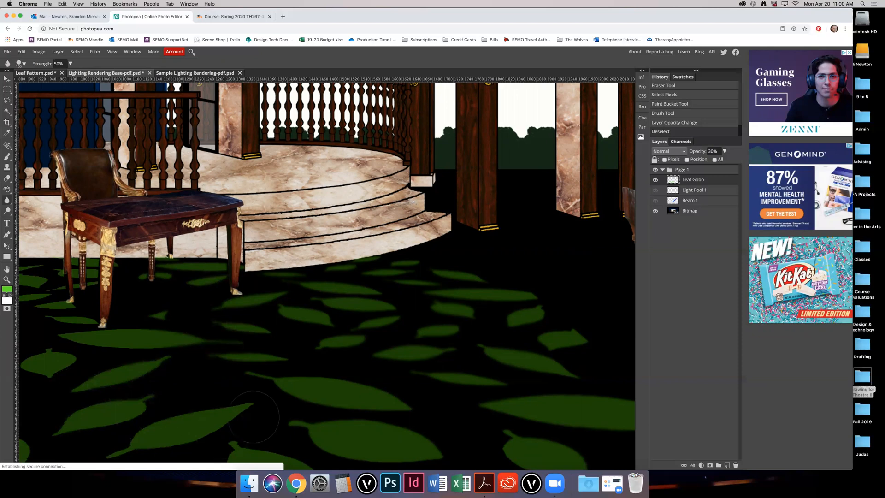
mouse_move(450, 455)
mouse_down()
mouse_move(479, 438)
mouse_move(367, 284)
mouse_up()
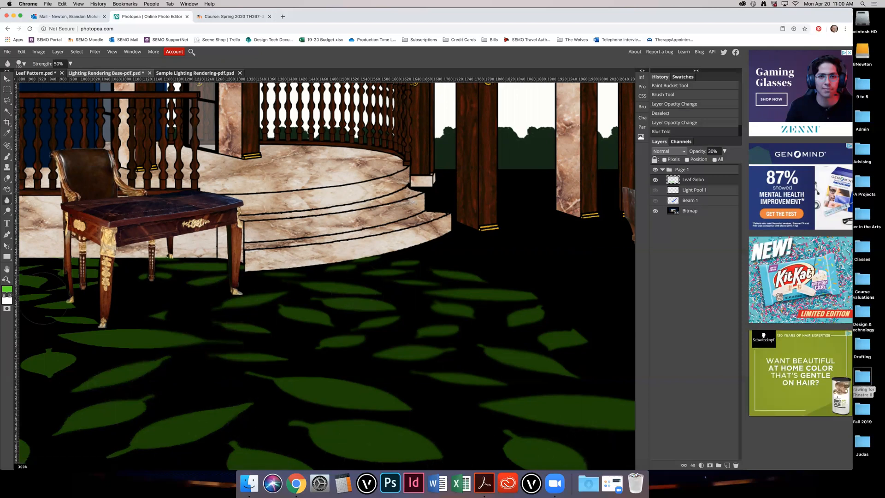
Step: Undo the last blur stroke on the leaves and compare the neighbouring blur states in the history
key(z)
alt+click(383, 344)
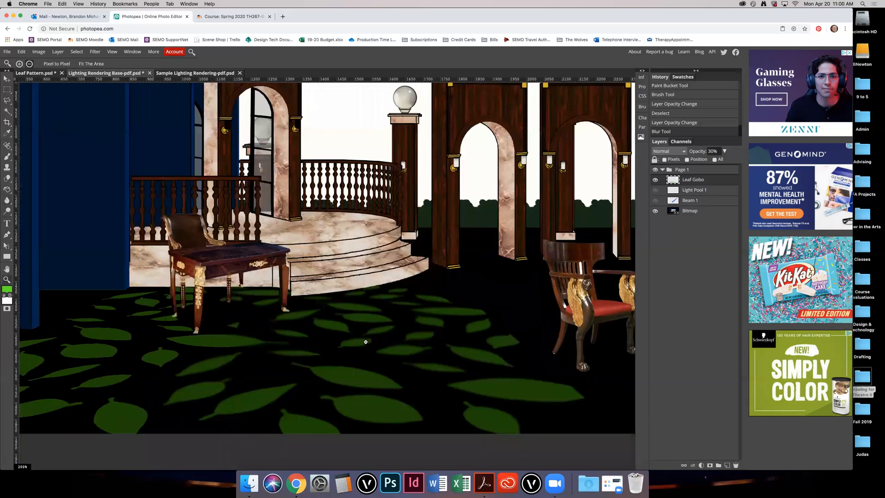
alt+click(318, 336)
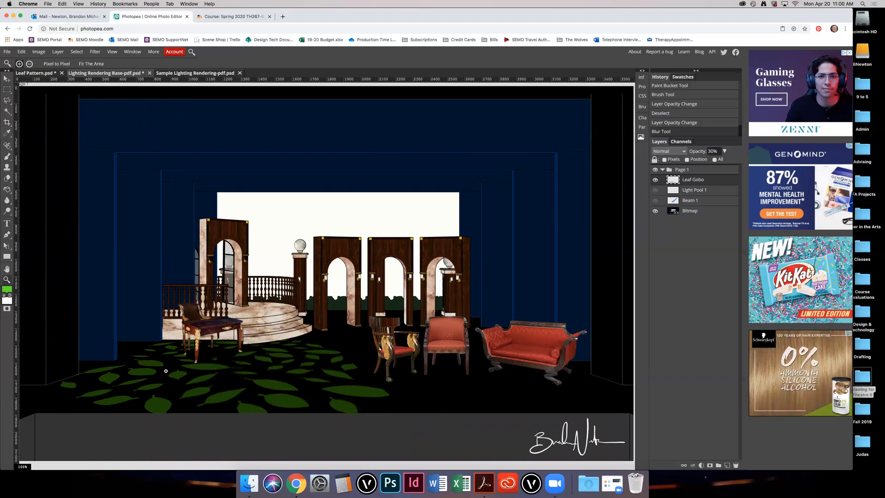
click(7, 201)
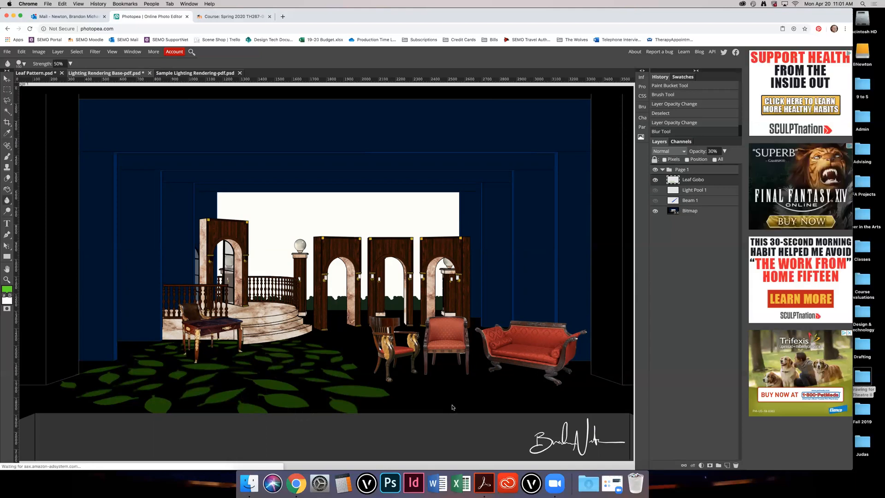
key(super+z)
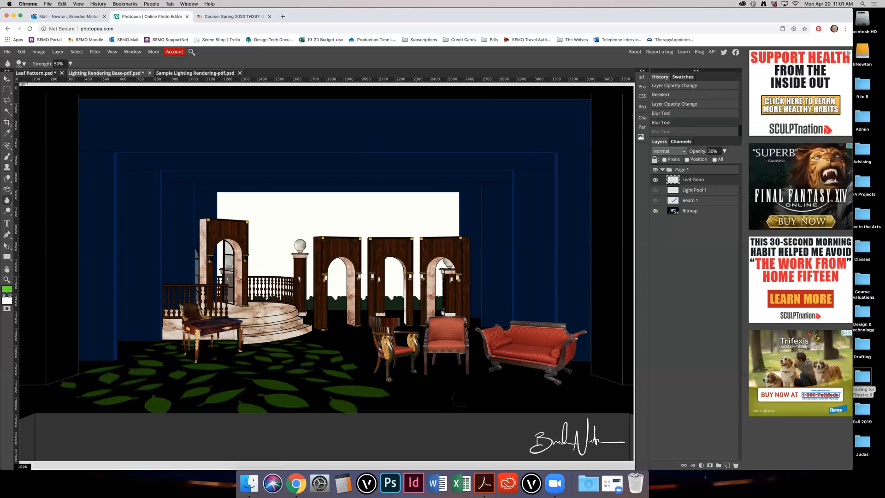
click(664, 132)
click(663, 122)
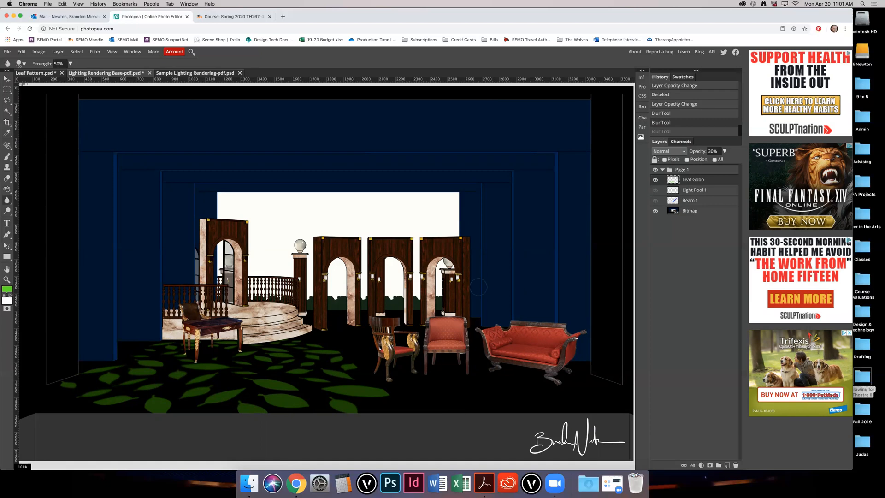
Step: Select the Leaf Gobo pixels, and revert the history to the 50% opacity change made before deselecting and blurring
key(v)
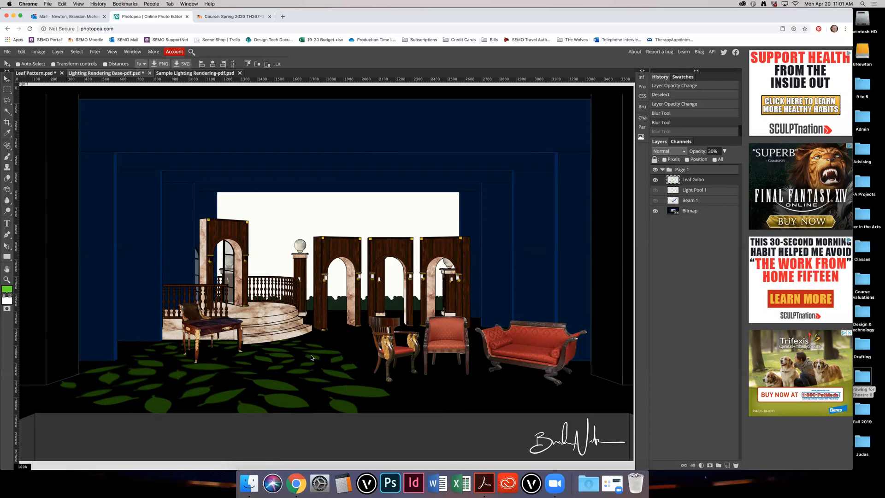
super+click(675, 181)
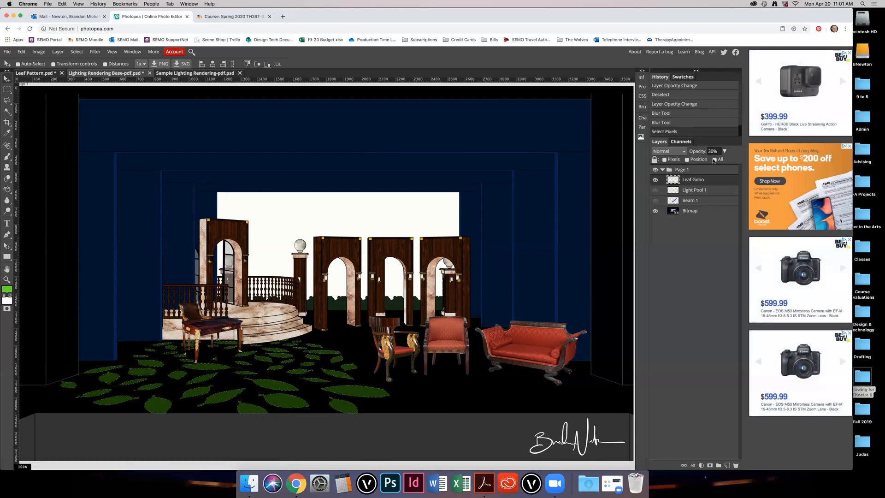
click(688, 89)
click(674, 104)
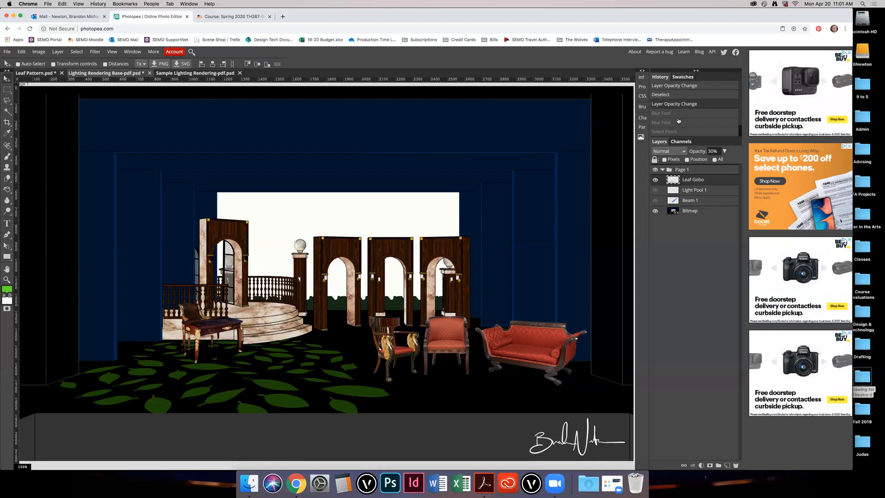
click(675, 87)
click(675, 86)
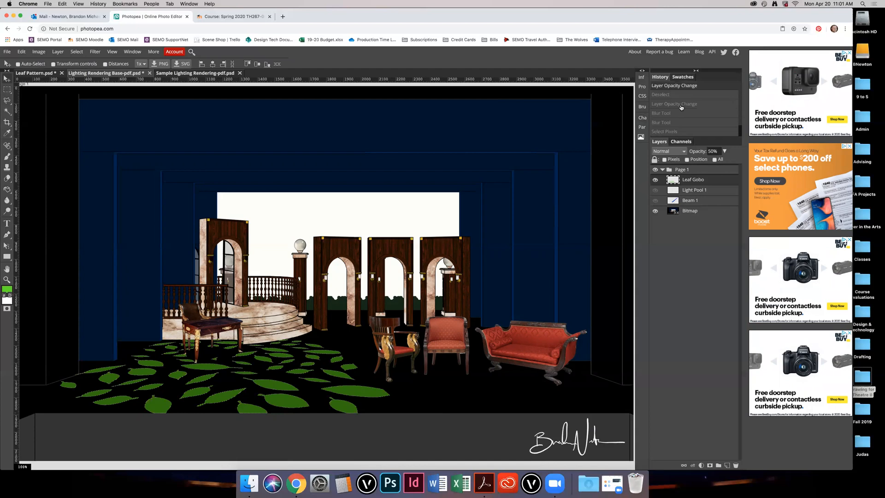
click(681, 95)
click(682, 104)
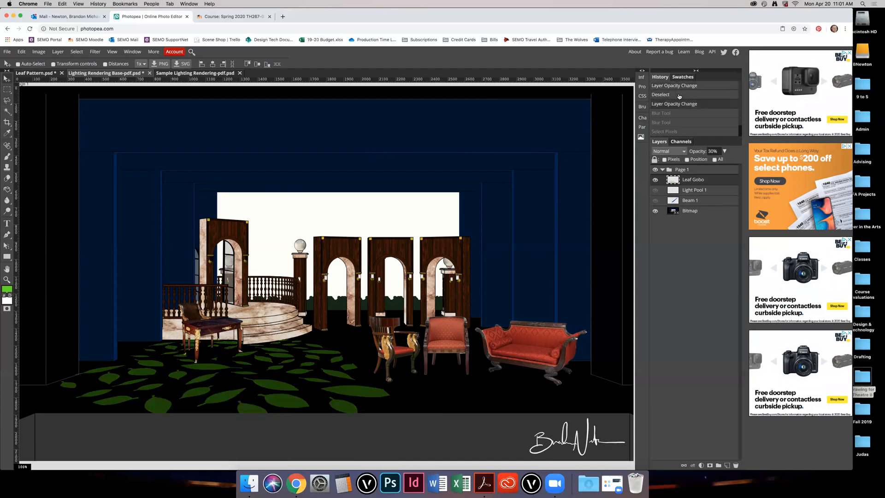
click(679, 96)
click(680, 87)
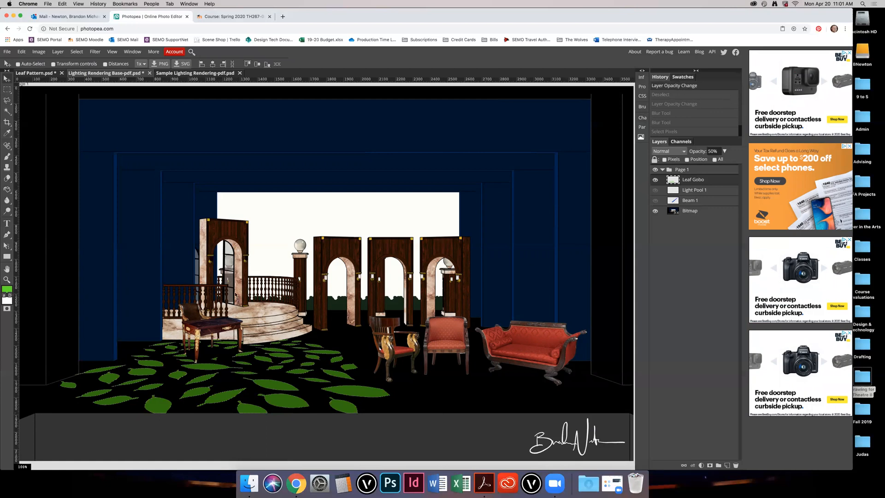
Step: Set the foreground colour to a lighter, paler green, a9fb78
click(6, 289)
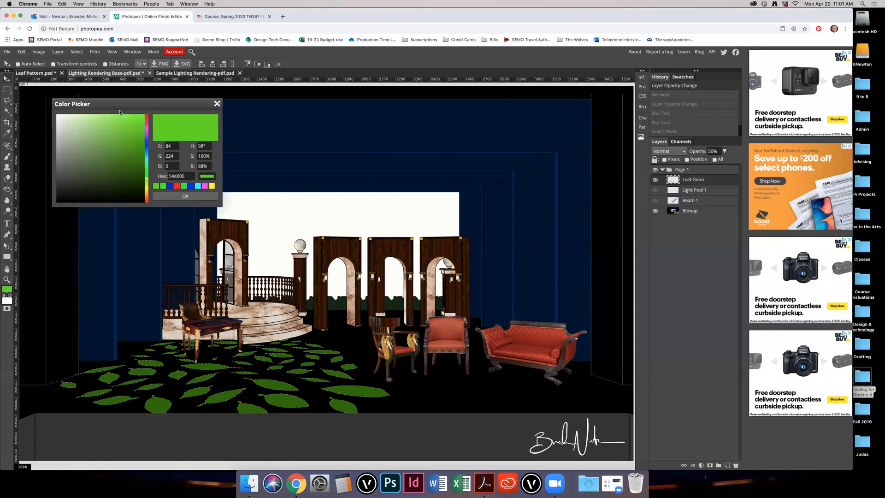
drag(104, 115, 100, 106)
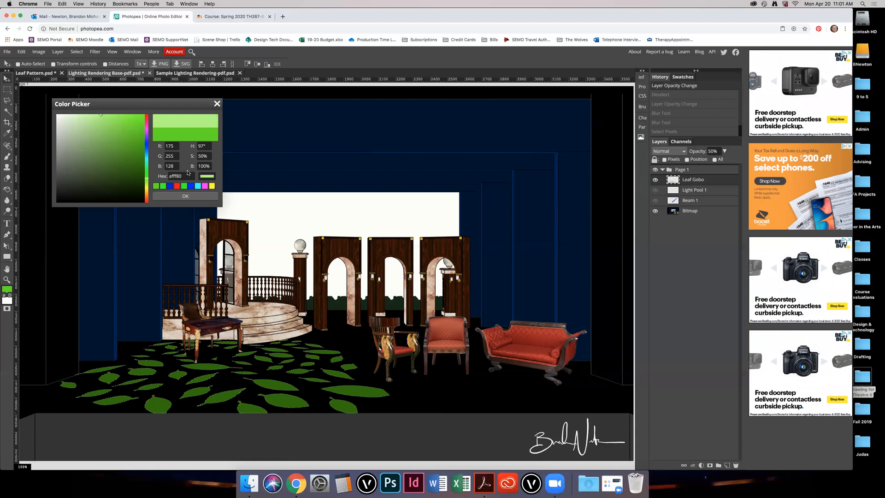
click(103, 115)
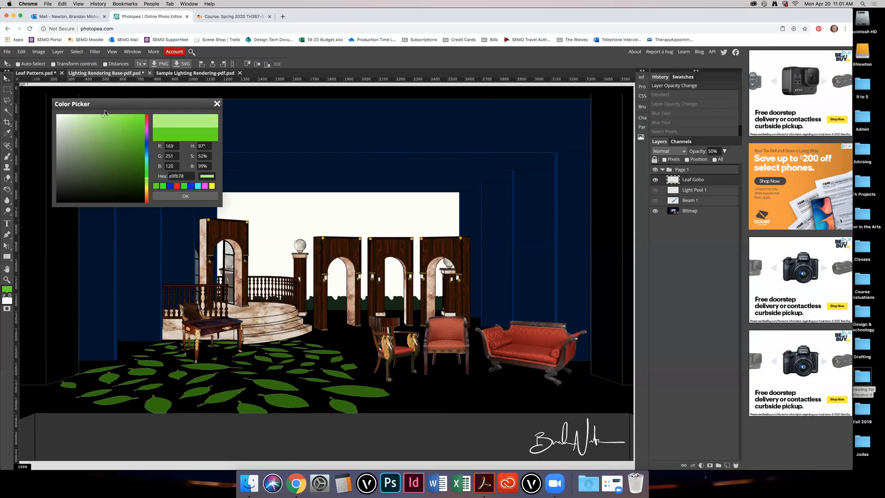
click(194, 196)
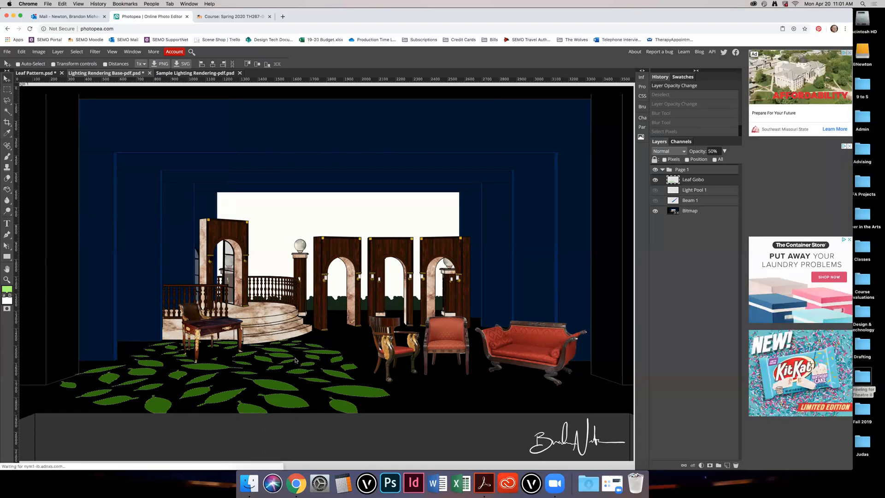
Step: Paint over all the selected floor leaves in the paler green with the Brush tool
key(b)
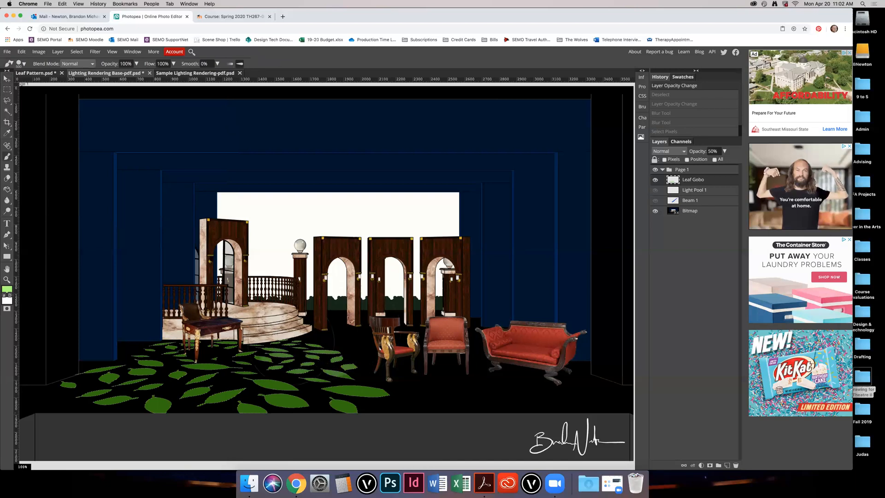
mouse_move(138, 350)
mouse_down()
mouse_move(67, 373)
mouse_move(60, 392)
mouse_move(99, 413)
mouse_move(325, 421)
mouse_move(360, 375)
mouse_up()
mouse_move(106, 392)
mouse_down()
mouse_move(286, 390)
mouse_move(350, 378)
mouse_up()
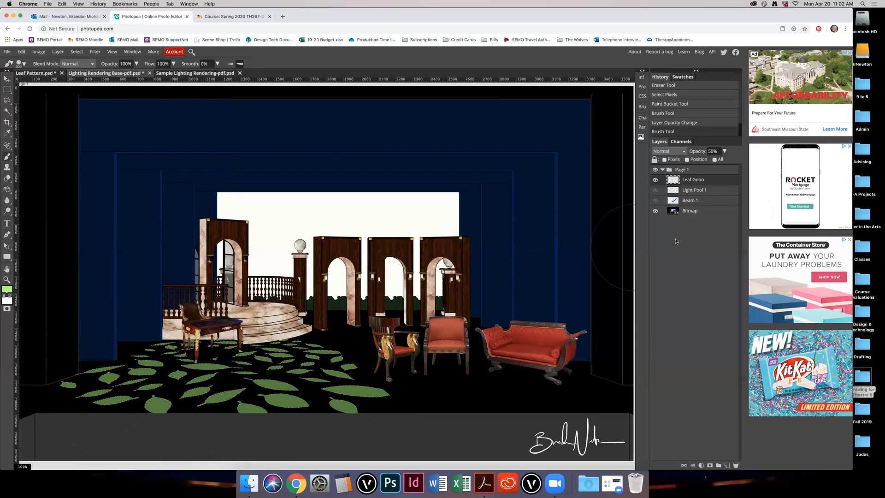
Step: Deselect the floor leaves and lower the Leaf Gobo layer's opacity to 30%
key(m)
key(ctrl+d)
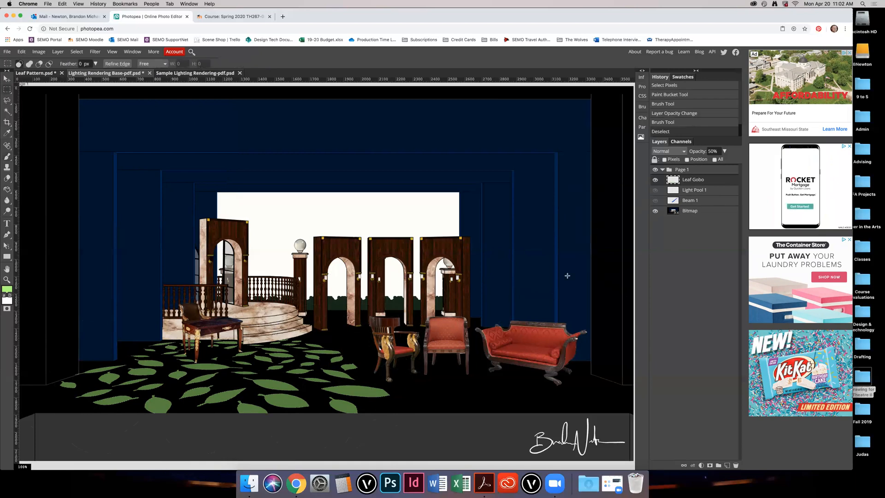
drag(711, 151, 705, 150)
text(36)
key(BackSpace)
key(Return)
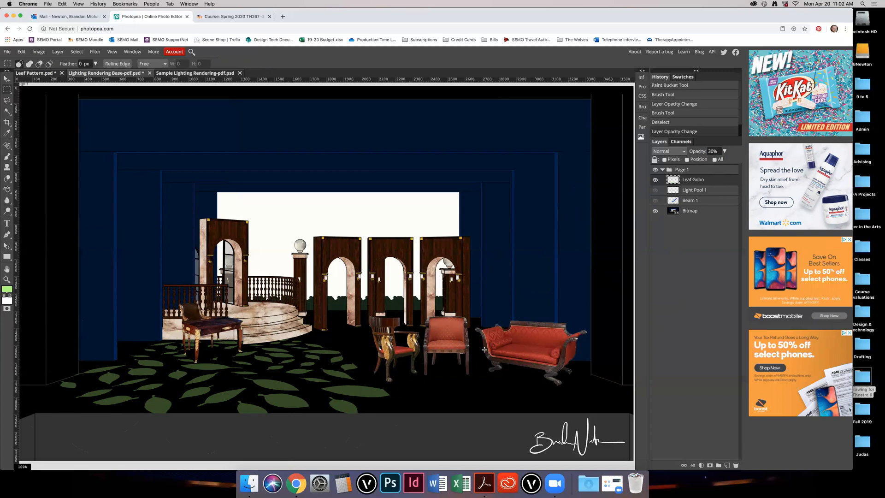
click(704, 151)
key(Return)
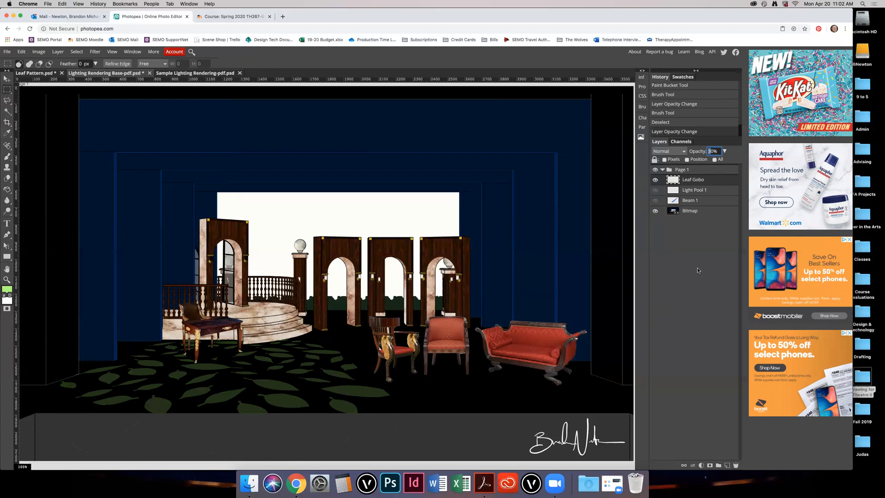
key(Return)
Step: Try the Multiply, Overlay and Color blend modes on the Leaf Gobo layer, and set it back to Normal
click(669, 151)
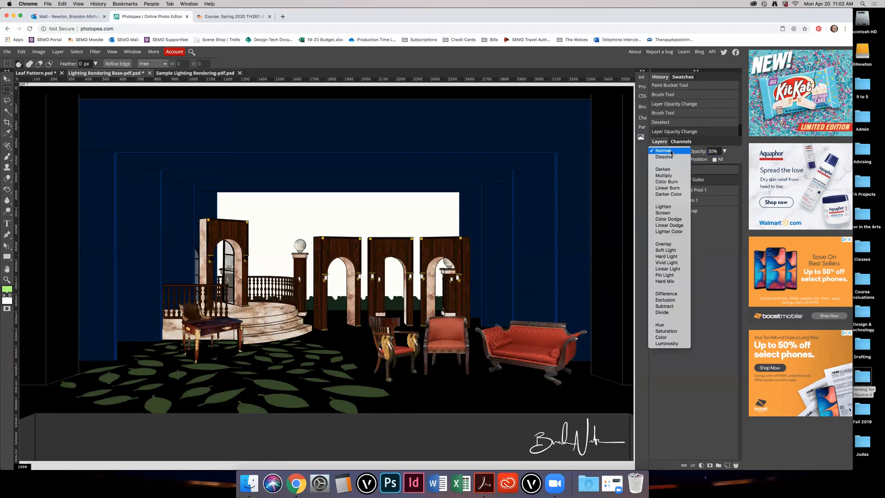
click(670, 175)
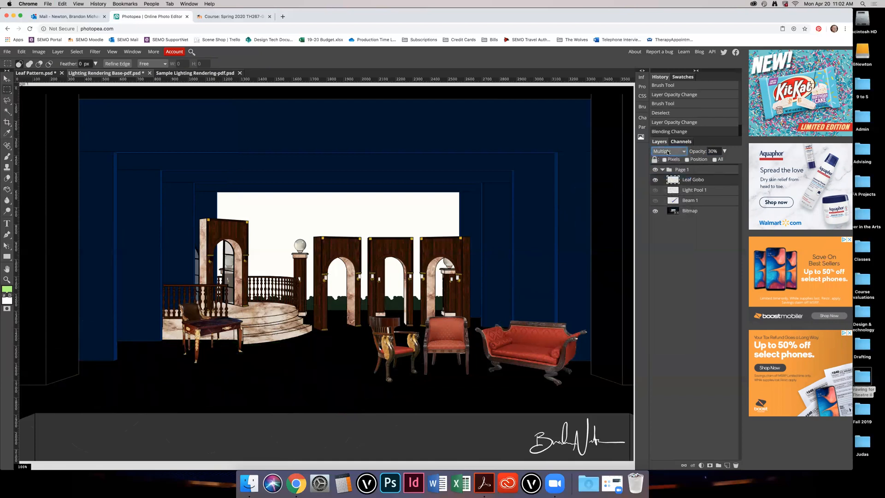
click(668, 152)
click(672, 225)
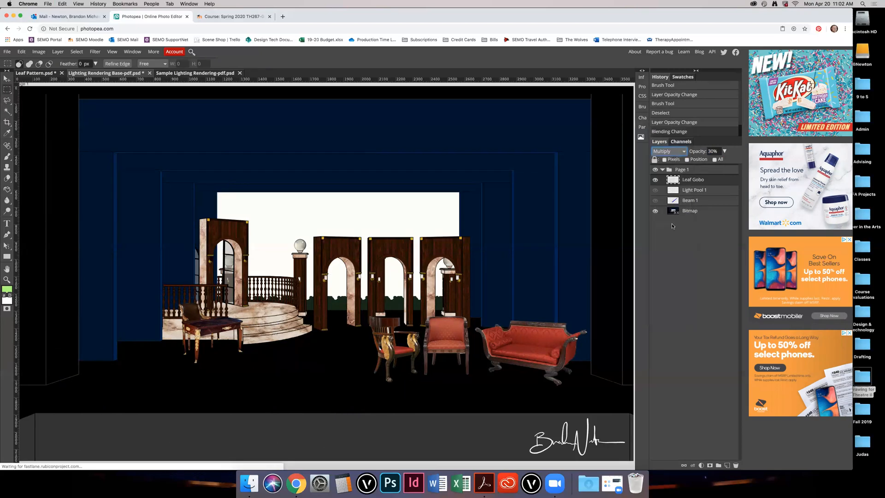
click(668, 151)
click(669, 144)
click(668, 151)
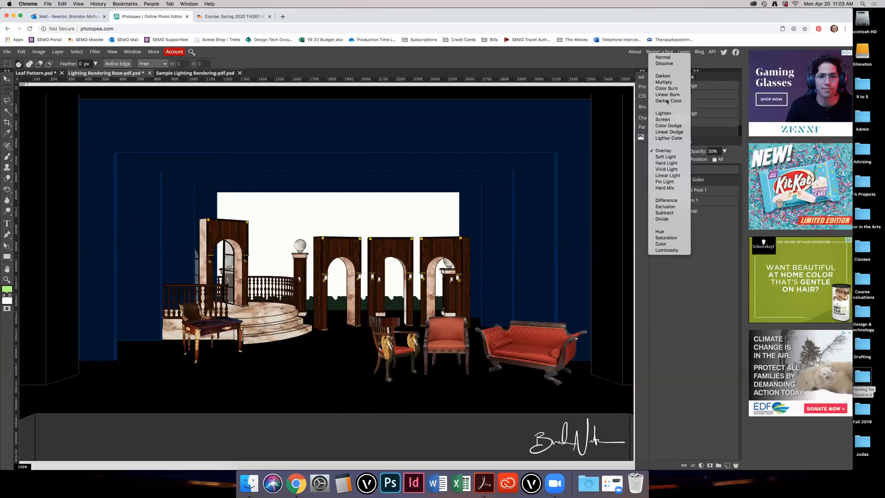
click(663, 244)
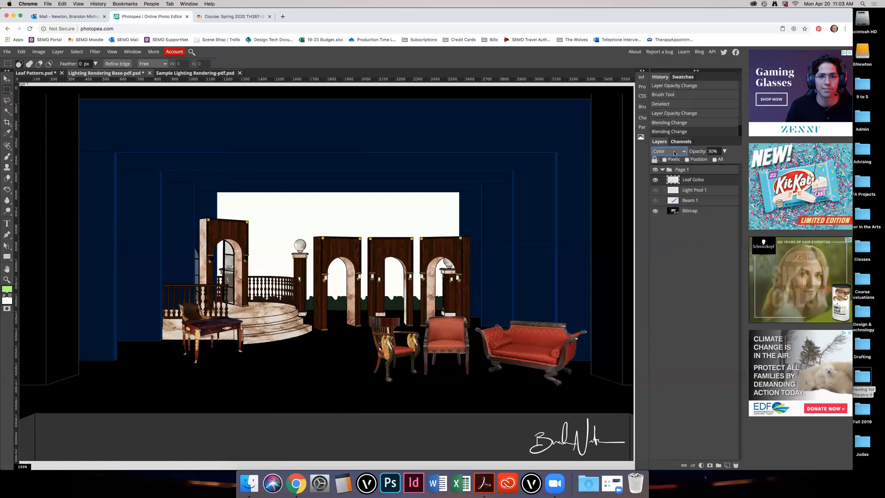
click(674, 153)
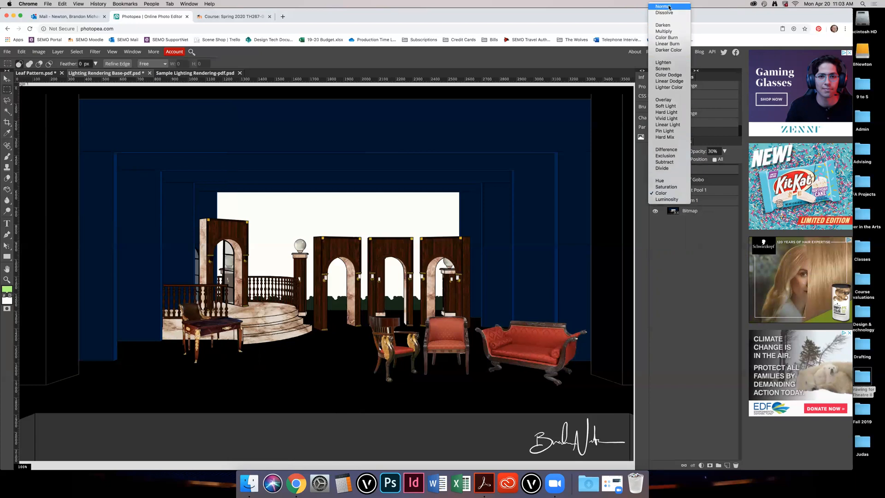
click(668, 7)
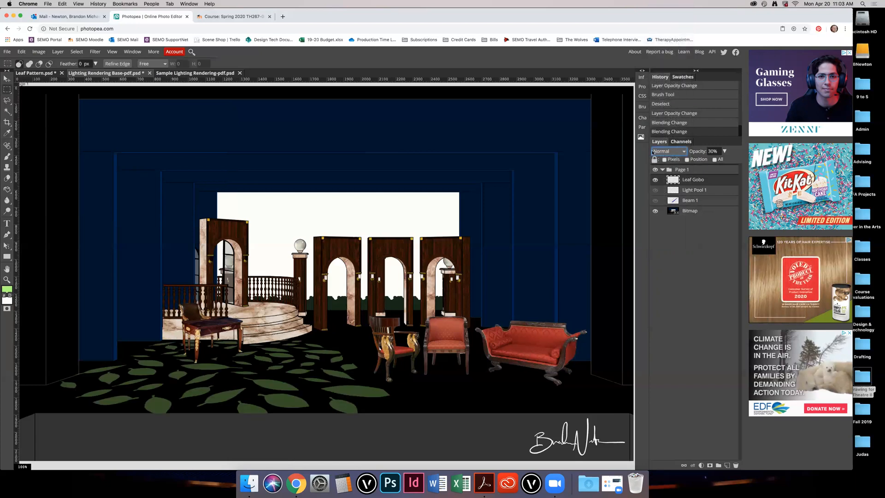
Step: Review the light pool and beam together with the leaves, and hide the Leaf Gobo, Light Pool 1 and Beam 1 layers
click(656, 201)
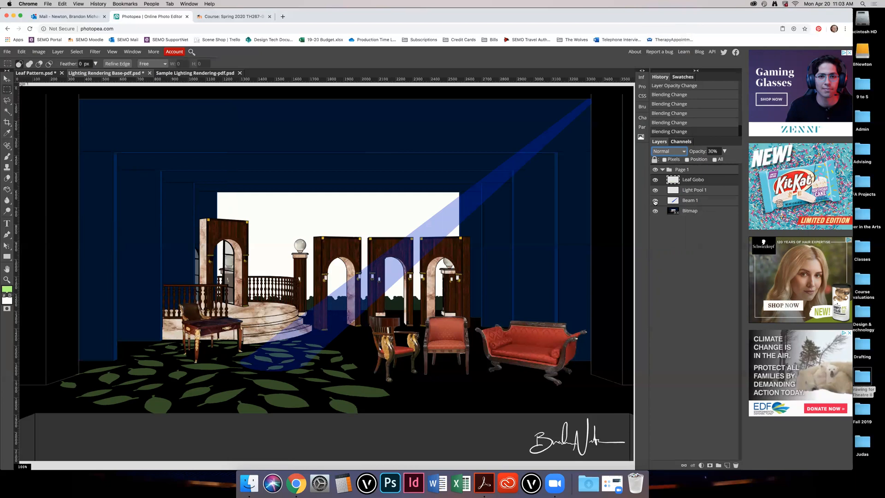
click(655, 179)
click(656, 190)
click(655, 200)
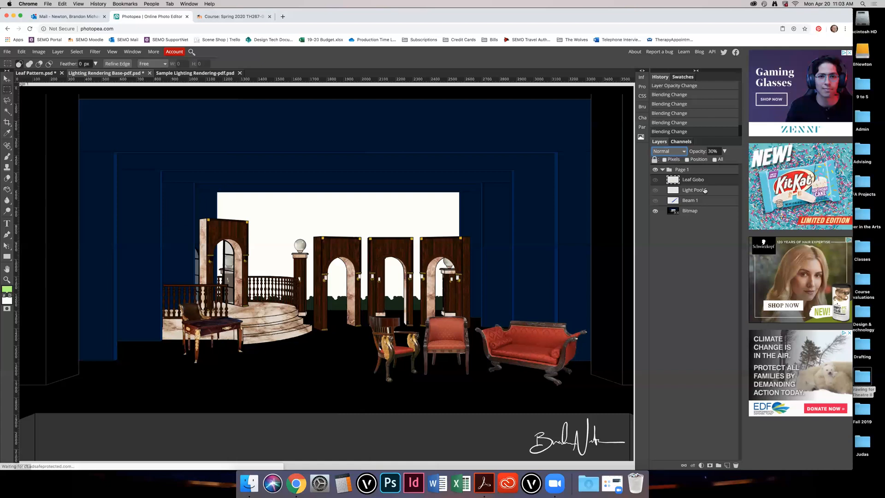
Step: Add a new layer above Leaf Gobo and name it Cyc
click(727, 465)
double_click(691, 180)
text(Cyc)
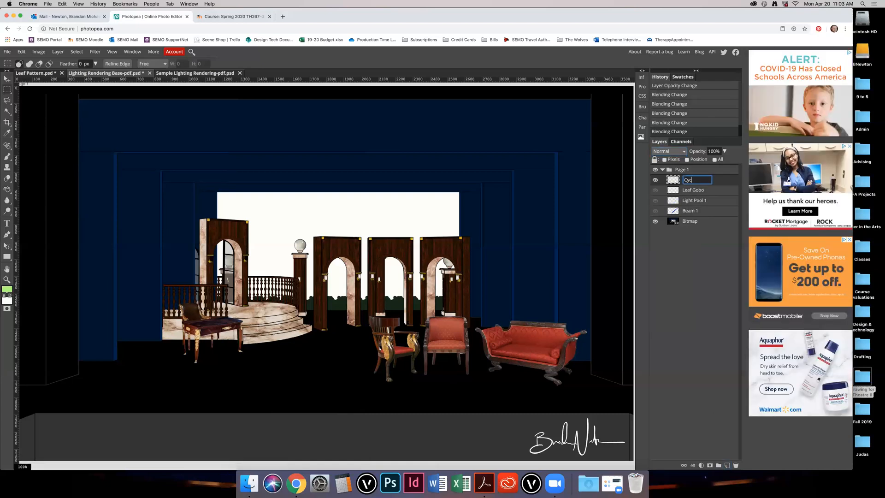
key(Return)
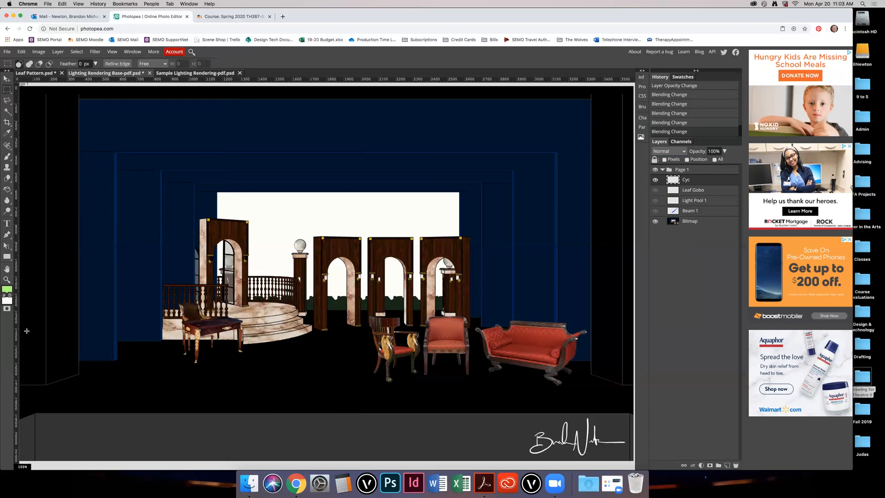
Step: On the Bitmap layer, select the large white cyc area above the arches with the Magic Wand at tolerance 10
click(6, 279)
click(358, 258)
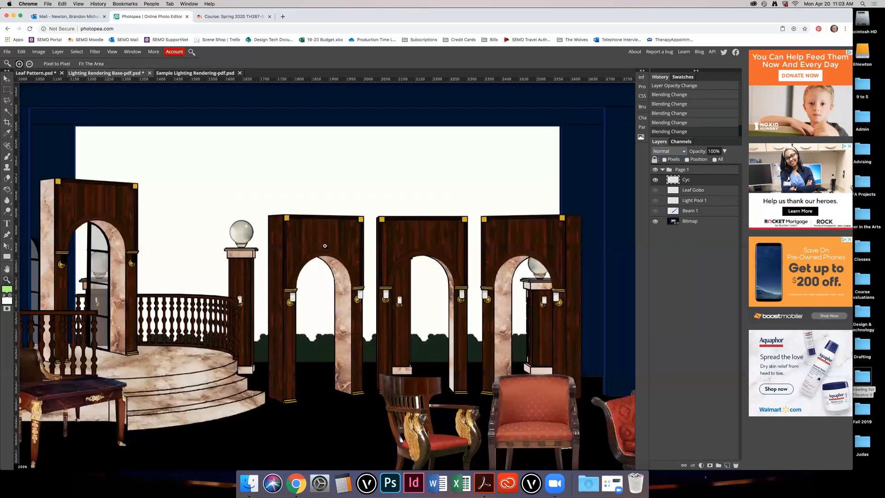
click(265, 233)
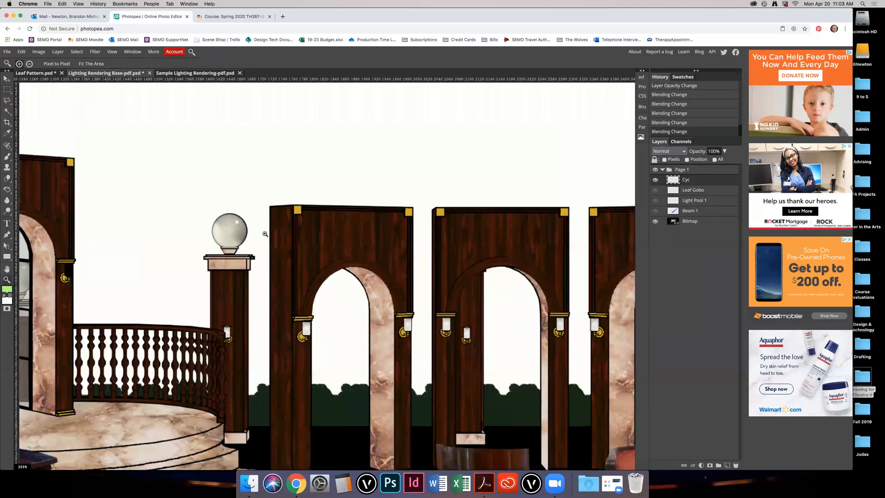
alt+click(265, 234)
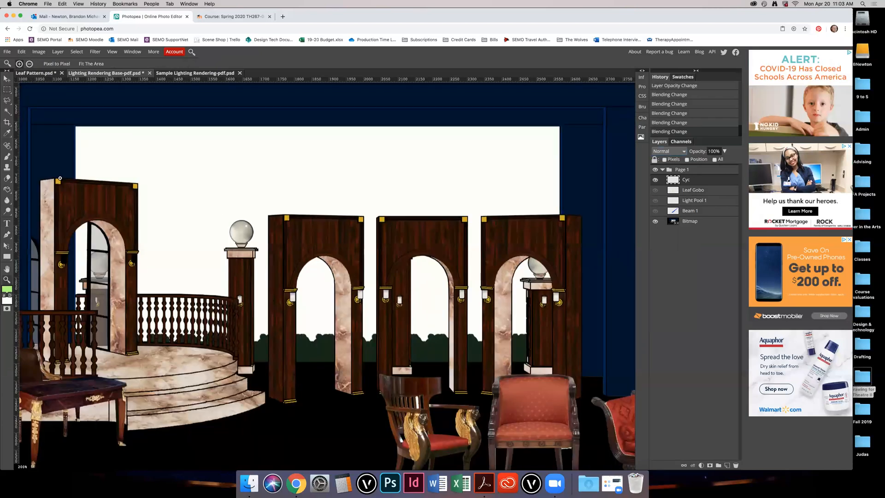
click(7, 112)
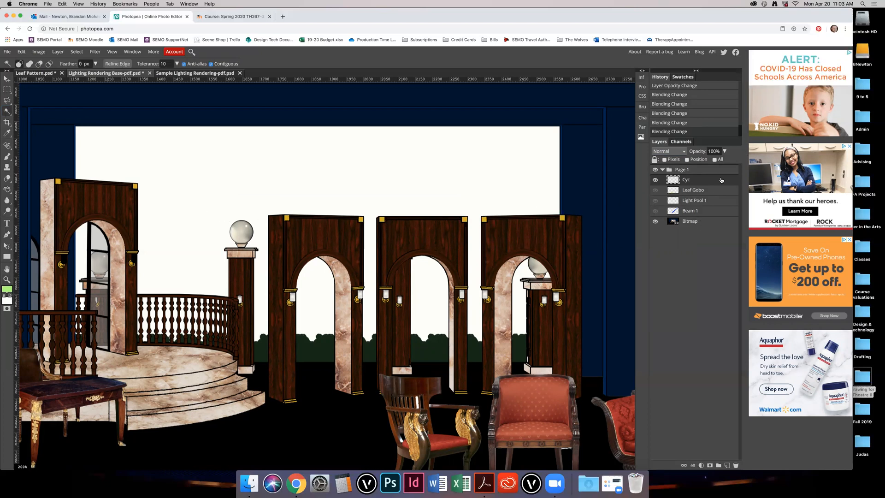
click(689, 222)
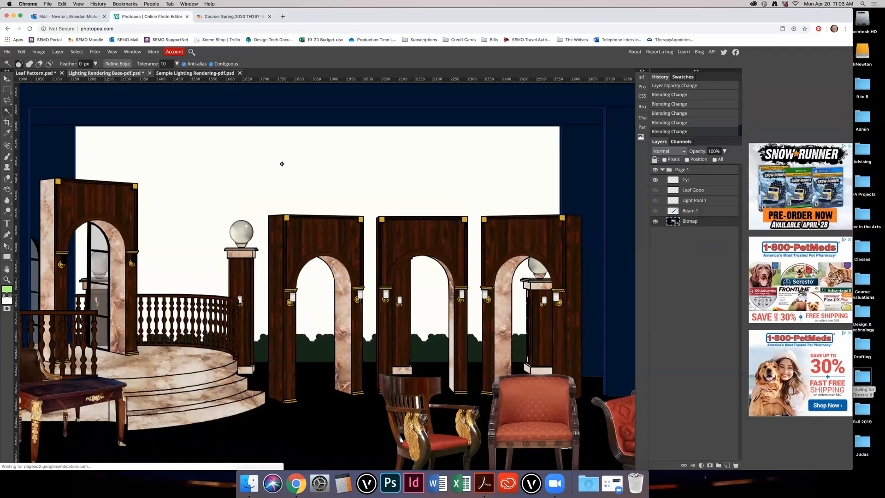
click(317, 161)
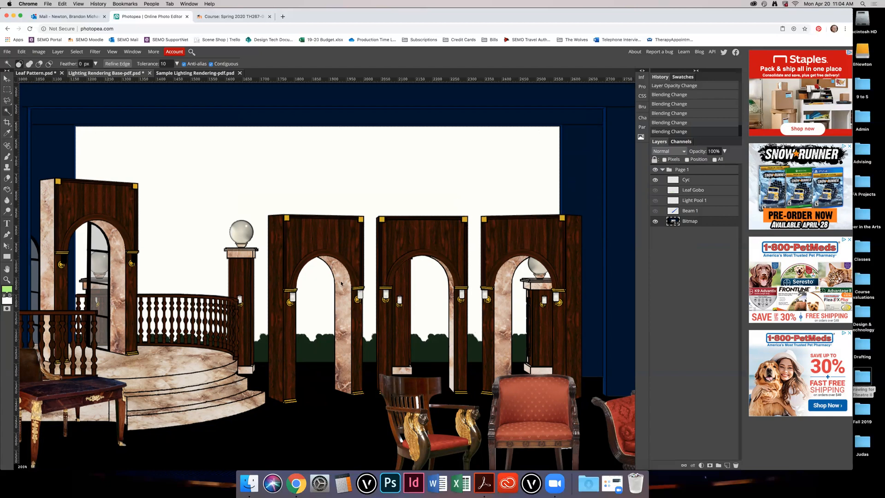
key(alt)
right_click(520, 298)
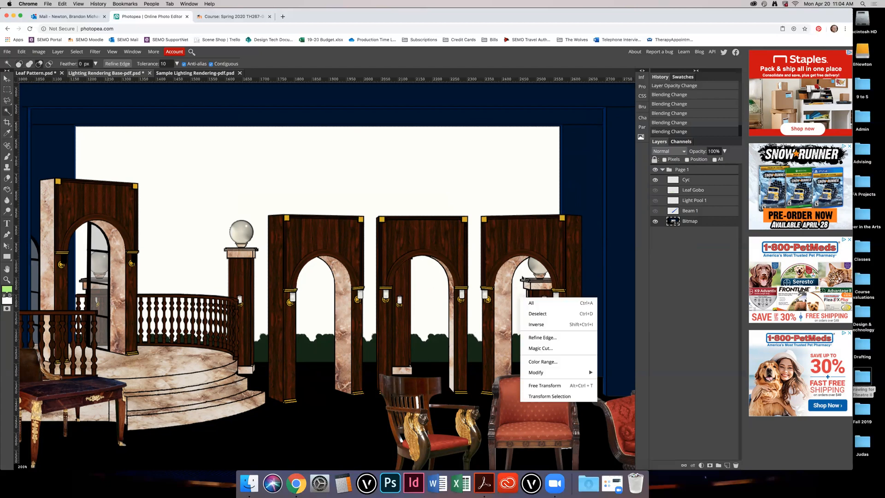
click(523, 276)
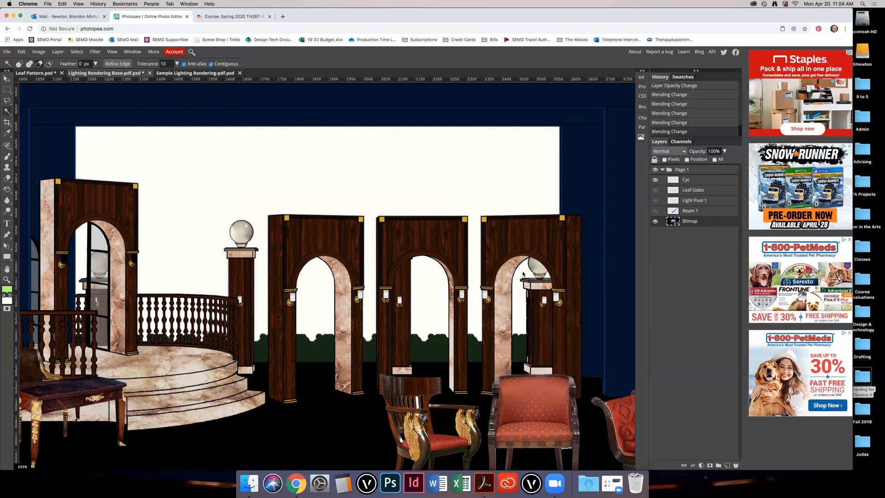
Step: Add the white cyc areas seen through the three right-hand archways and the platform archway to the selection
key(shift)
shift+click(518, 303)
shift+click(440, 292)
shift+click(316, 289)
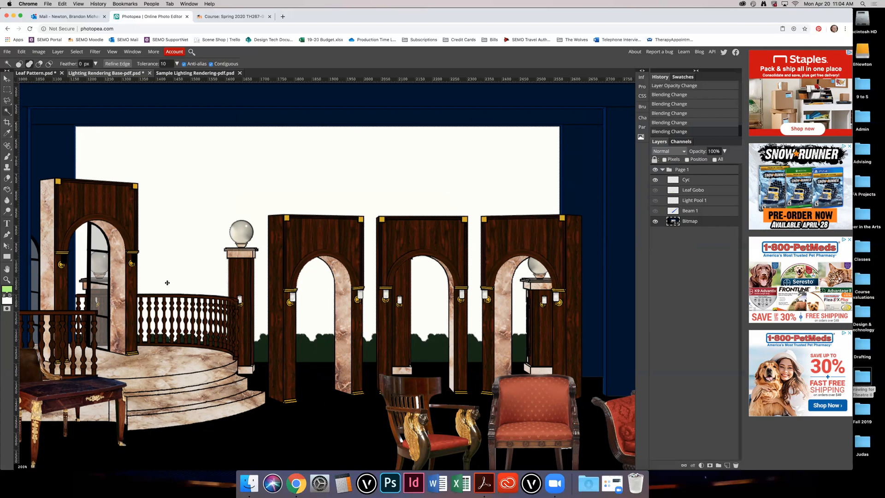
shift+click(81, 257)
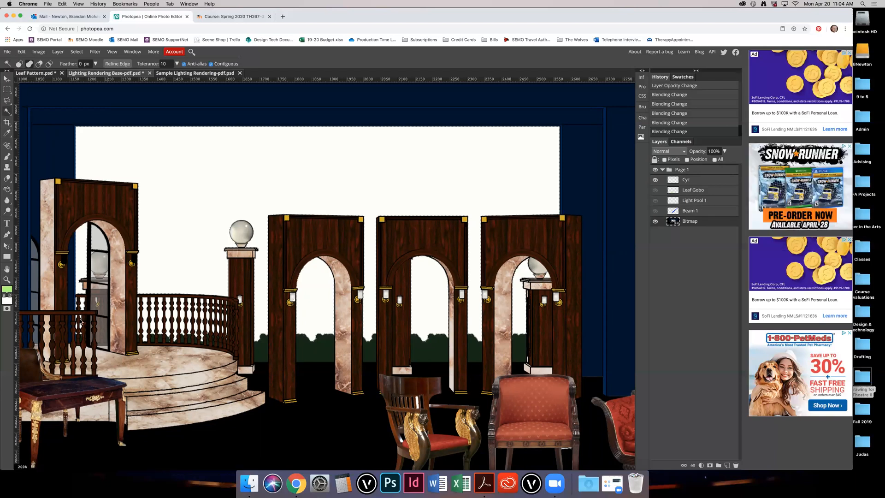
Step: Add the white gaps between the balusters of the curved platform railing to the Magic Wand selection
key(z)
click(78, 325)
click(122, 320)
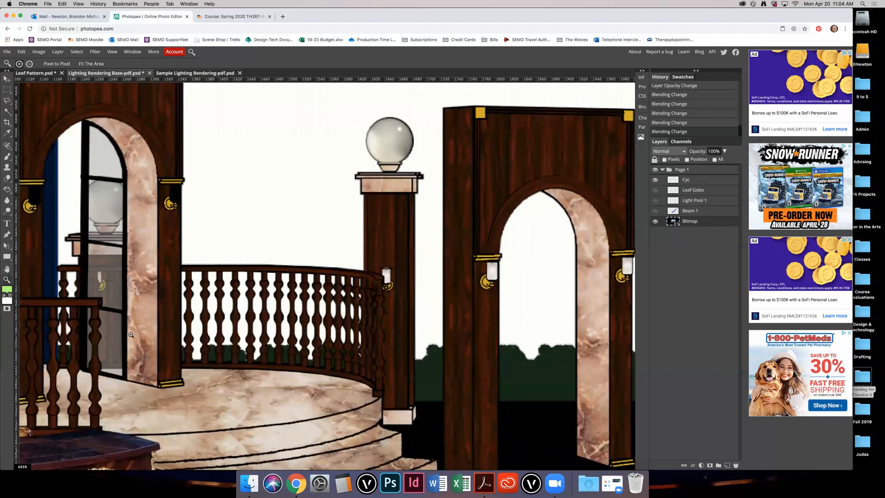
click(131, 335)
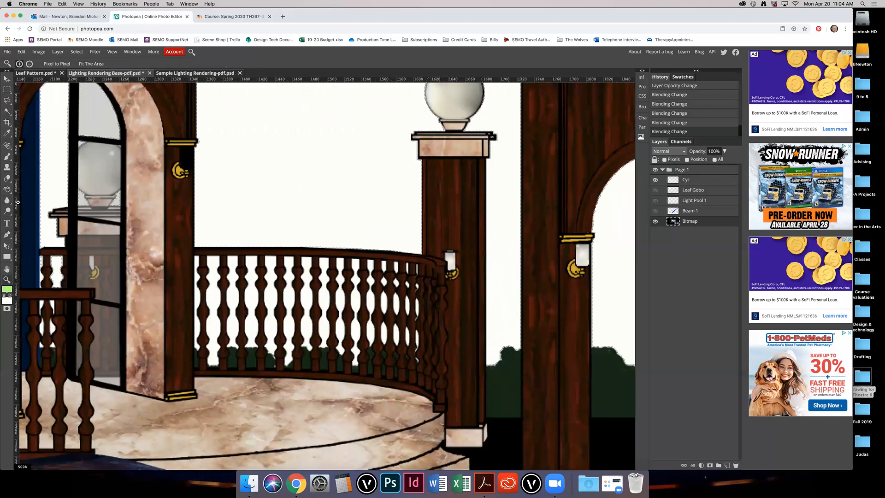
click(7, 112)
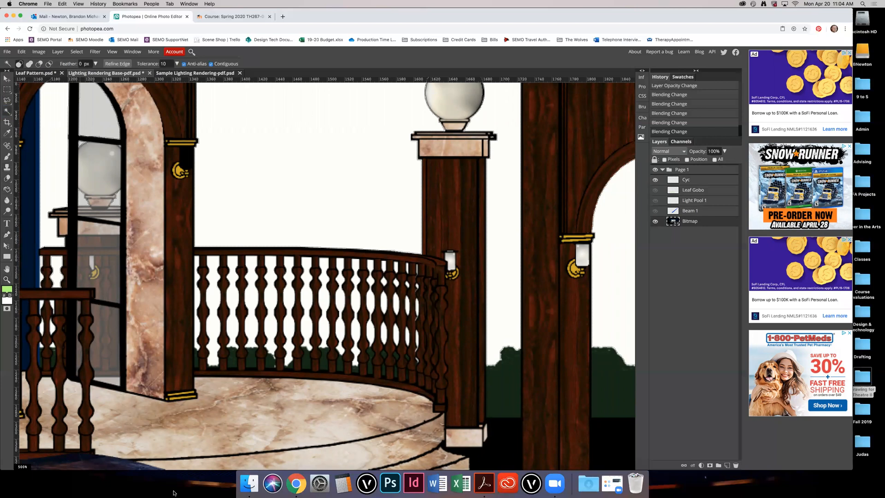
key(shift)
shift+click(196, 294)
shift+click(213, 295)
shift+click(232, 297)
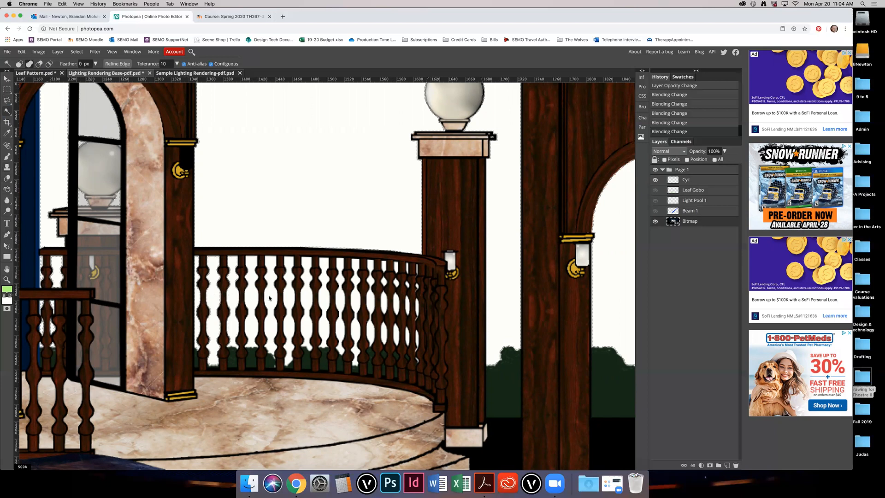
shift+click(269, 298)
shift+click(291, 296)
shift+click(324, 297)
shift+click(342, 298)
shift+click(355, 299)
shift+click(373, 301)
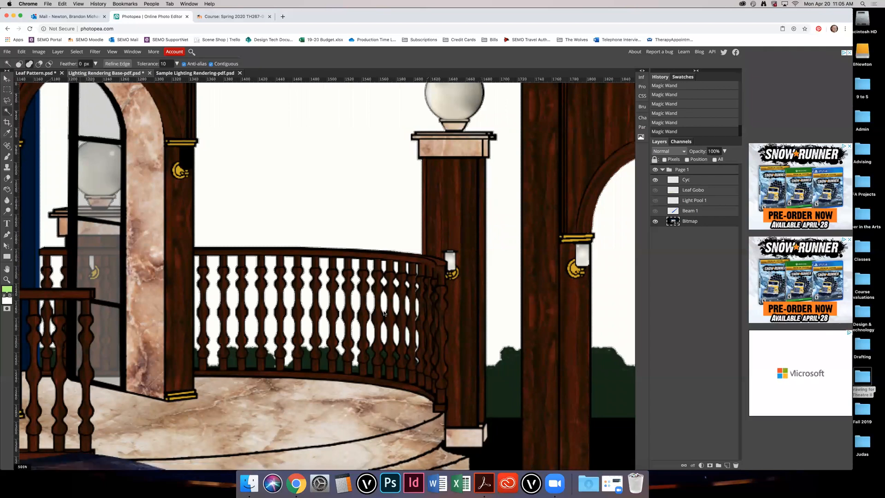
Step: Set the Magic Wand tolerance to 20 and add the remaining white gaps between the curved platform railing's balusters to the selection
click(156, 64)
text(20)
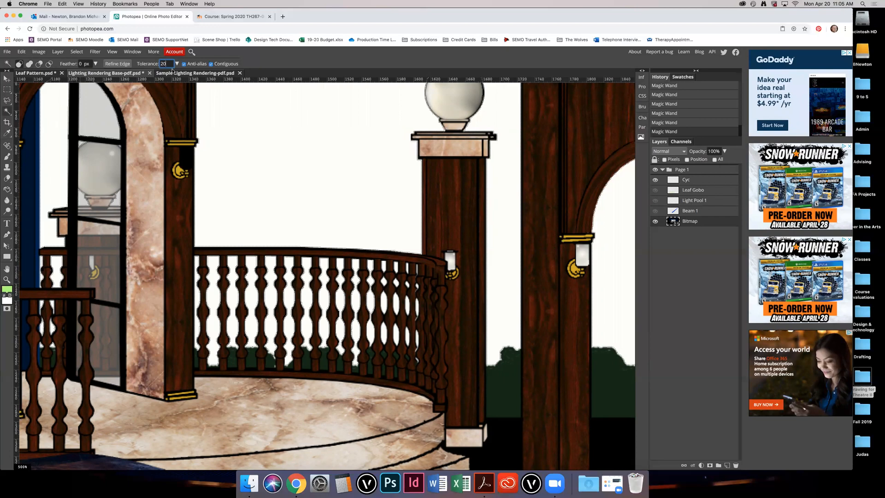
click(250, 64)
key(shift)
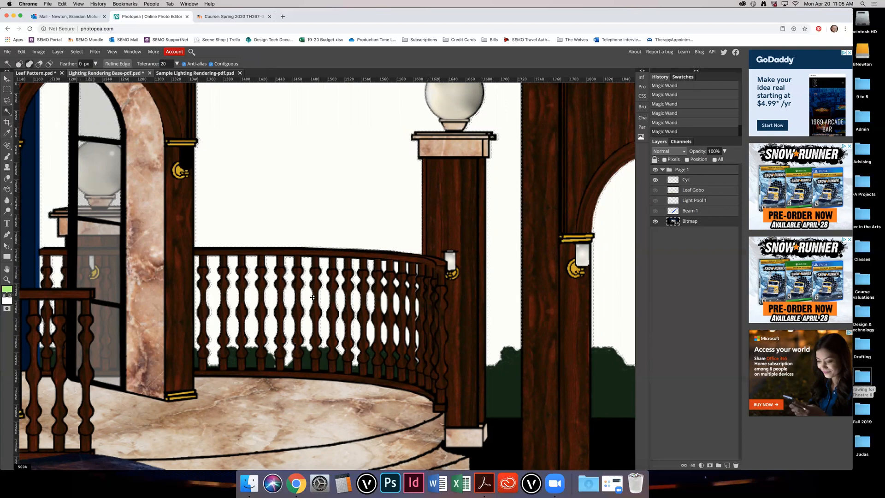
click(324, 260)
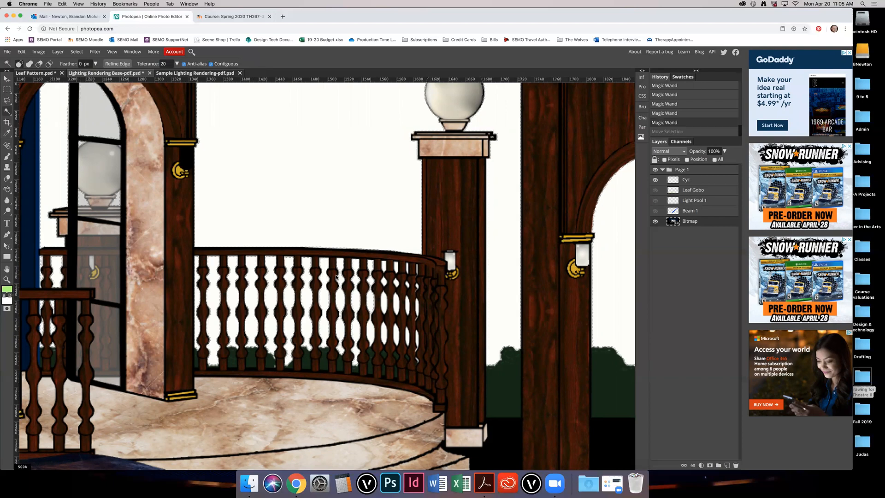
shift+click(386, 266)
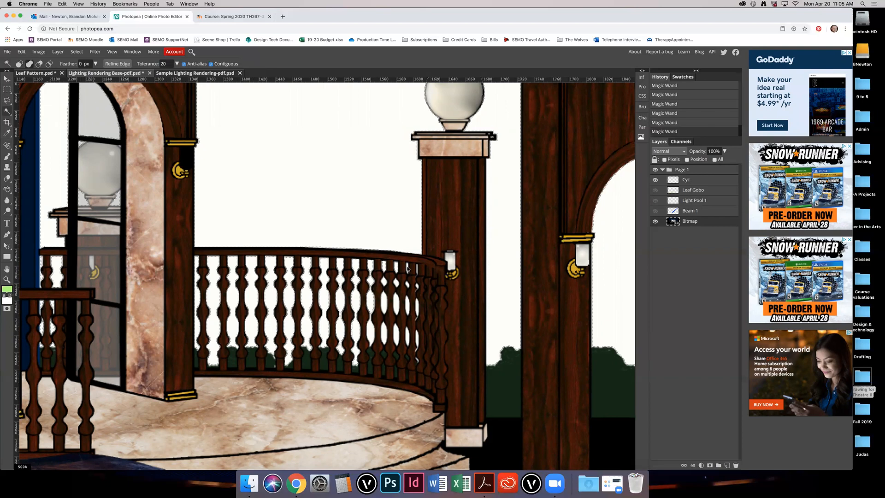
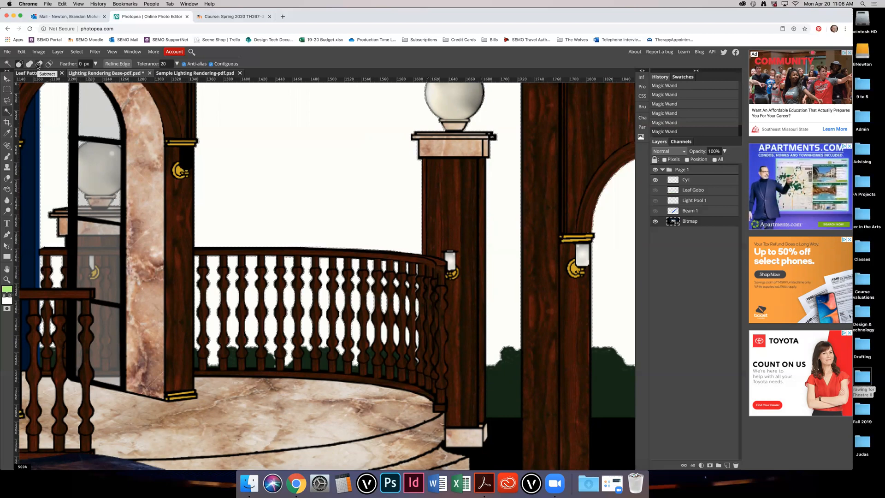
click(30, 64)
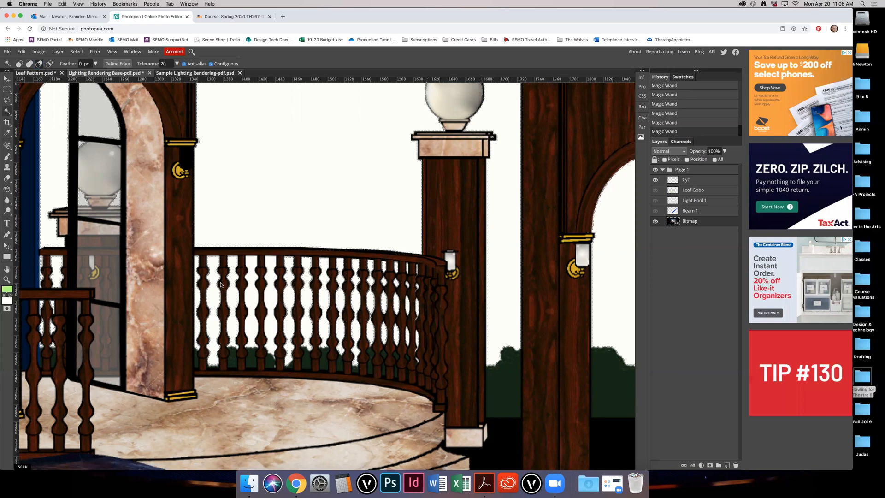
click(19, 63)
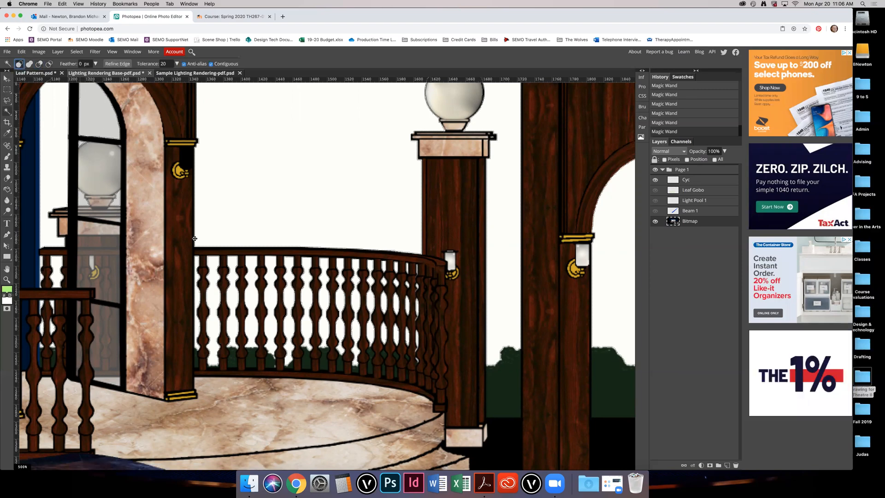
shift+click(253, 298)
shift+click(272, 296)
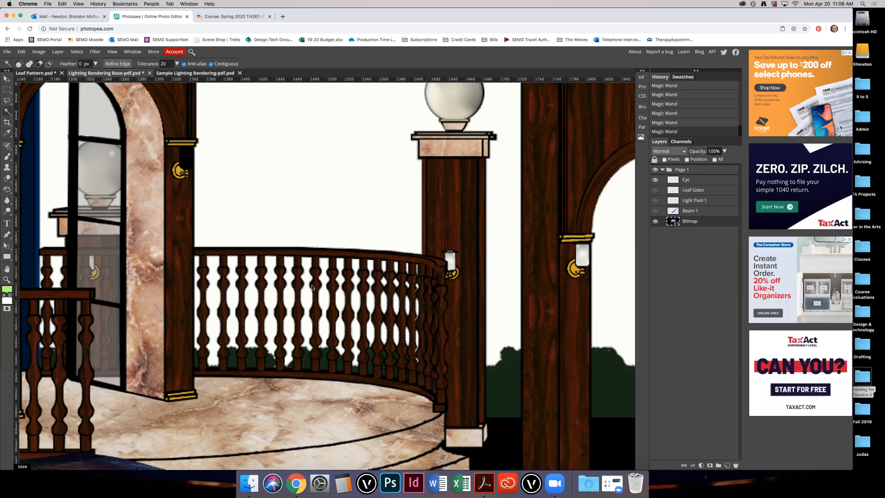
Step: Activate the Gradient tool and choose the foreground-to-background gradient preset
scroll(312, 287, down, 10)
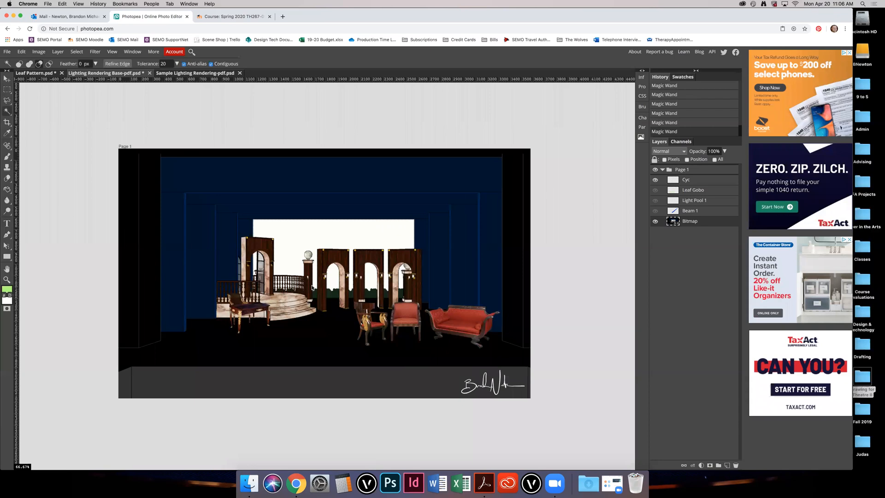
click(7, 279)
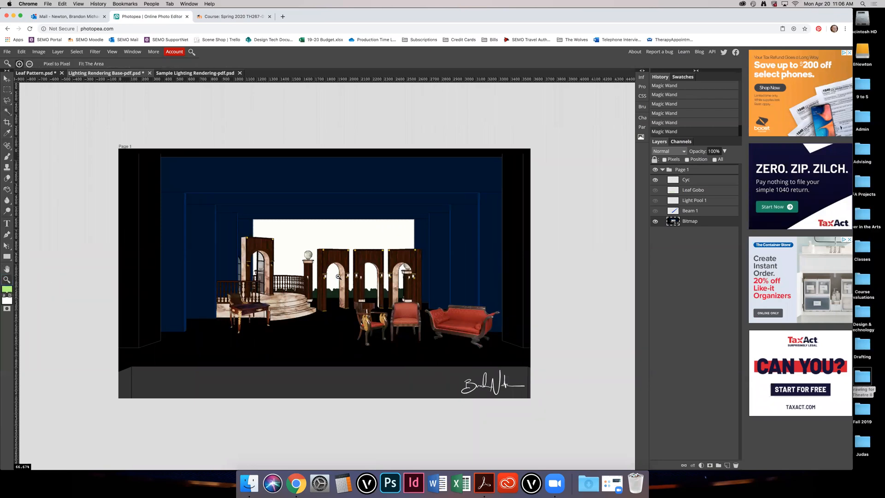
click(340, 278)
click(358, 261)
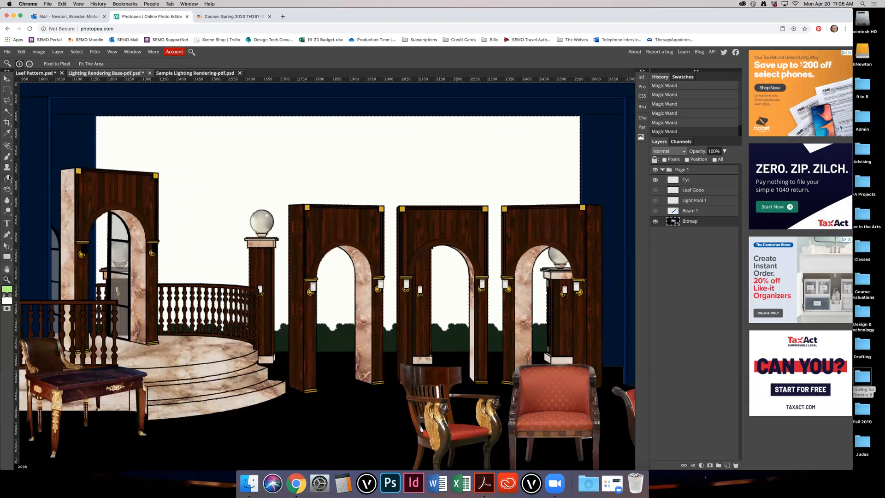
right_click(7, 189)
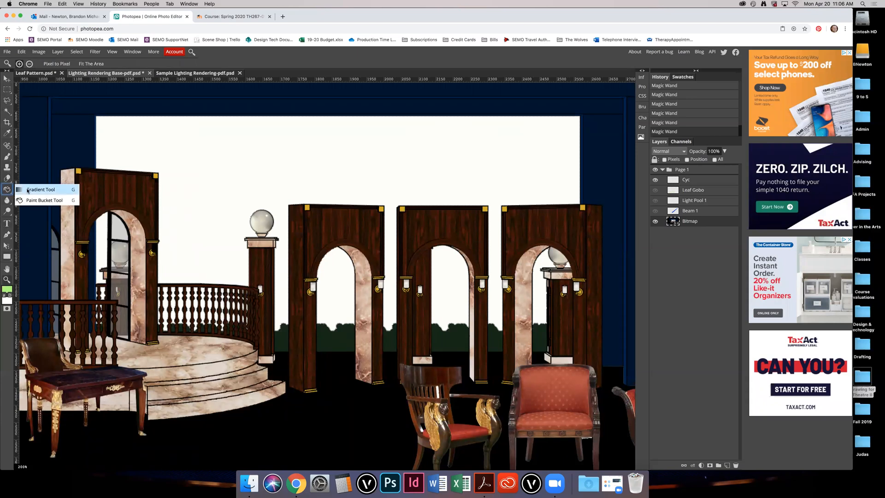
click(28, 190)
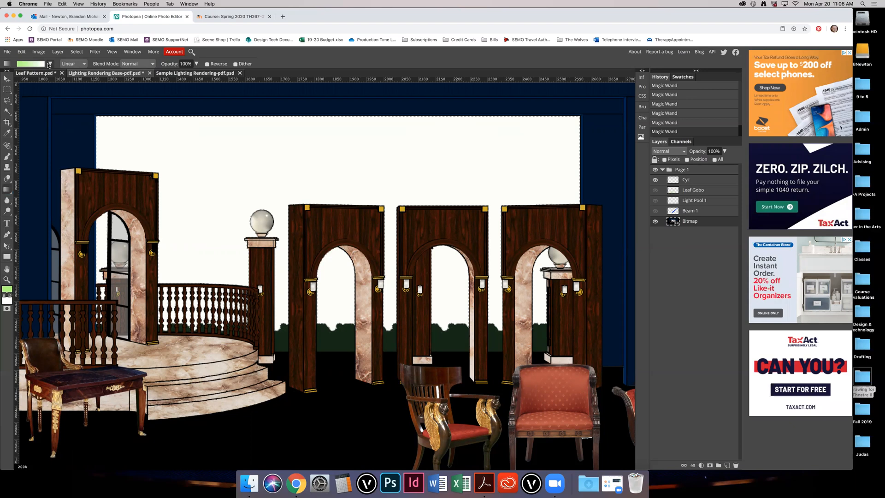
click(49, 64)
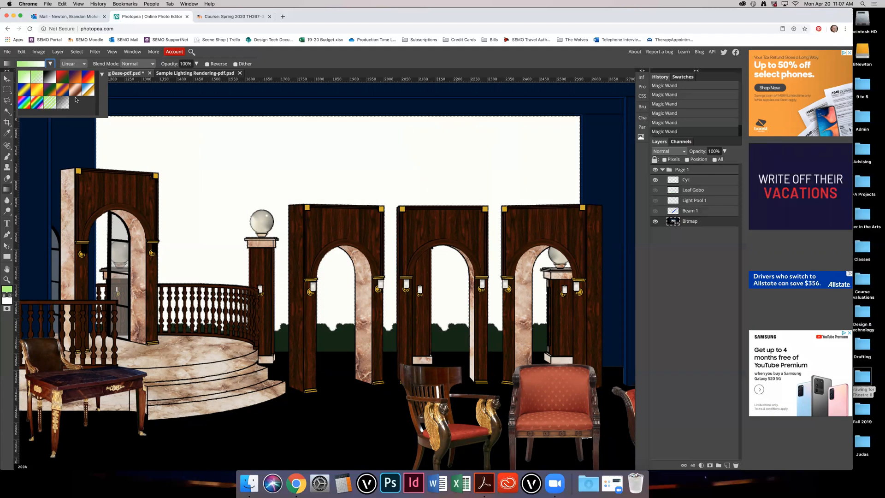
click(25, 77)
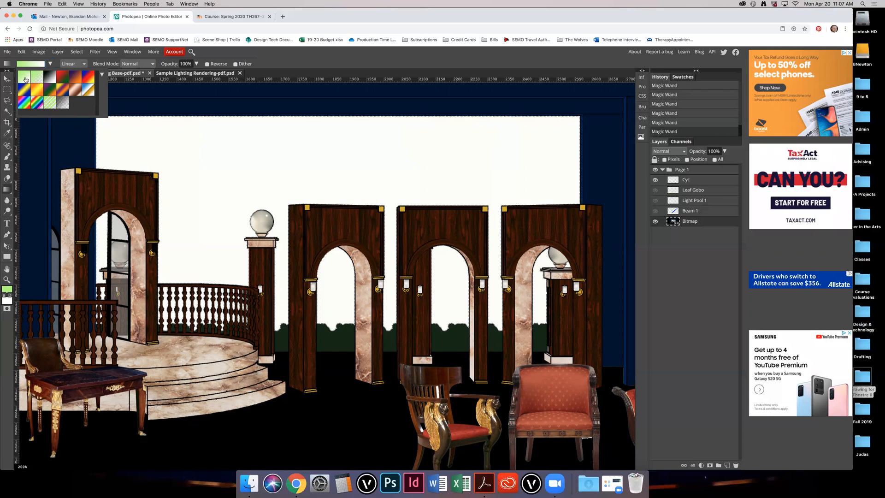
Step: Try the violet-to-orange gradient preset and return to the foreground-to-background preset
click(75, 78)
click(243, 81)
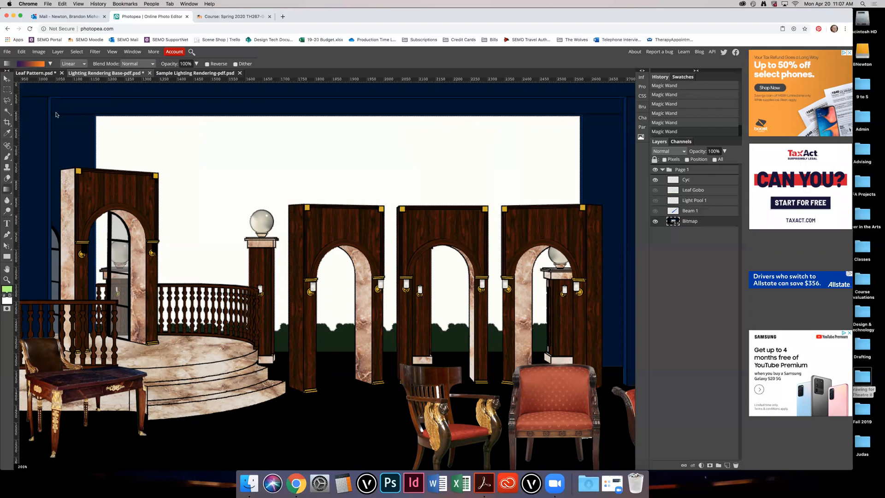
click(50, 64)
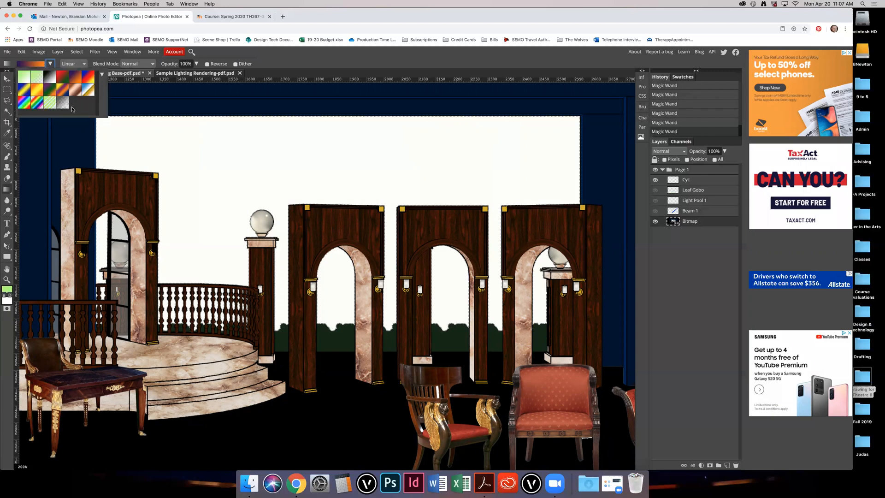
click(102, 74)
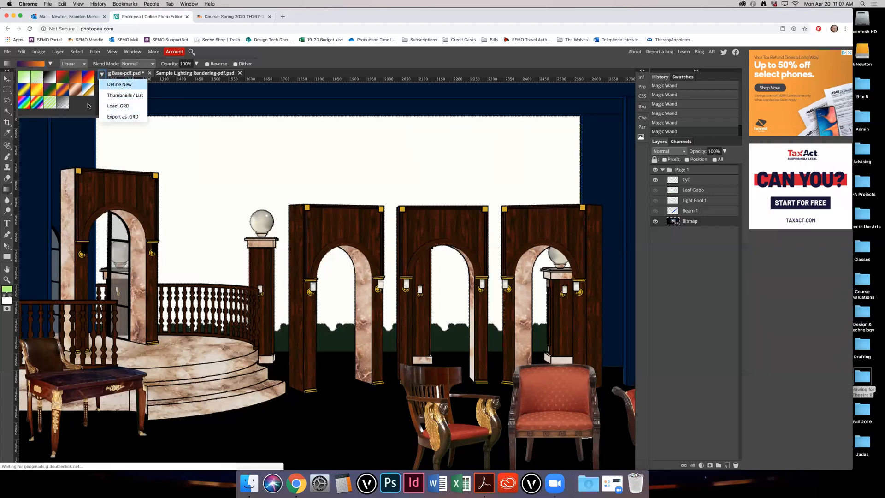
click(88, 105)
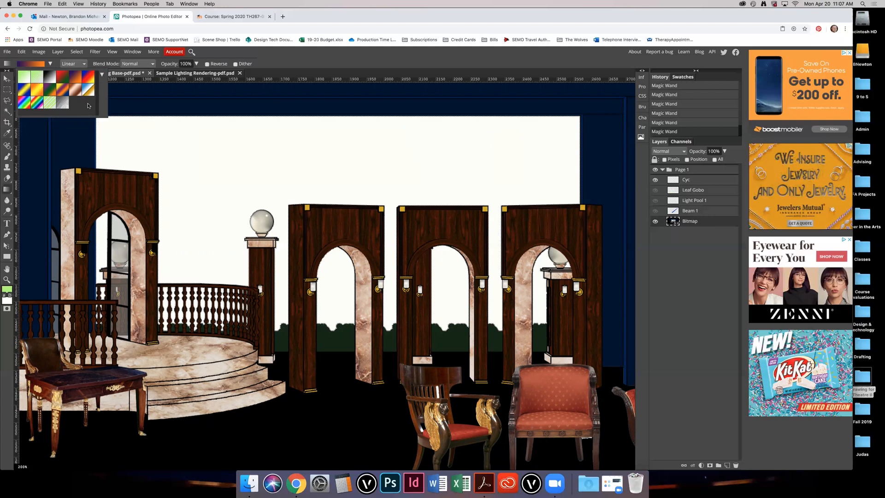
click(24, 79)
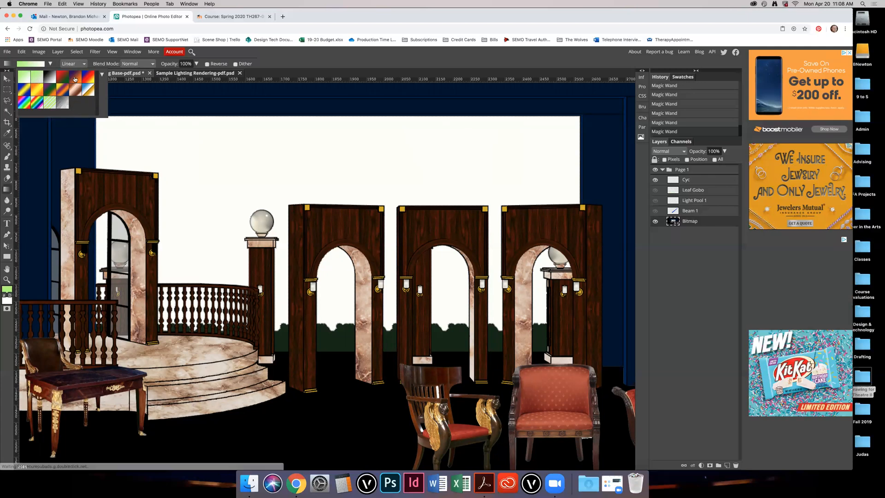
Step: Set the foreground colour to dark purple, hex 4c0059
click(7, 289)
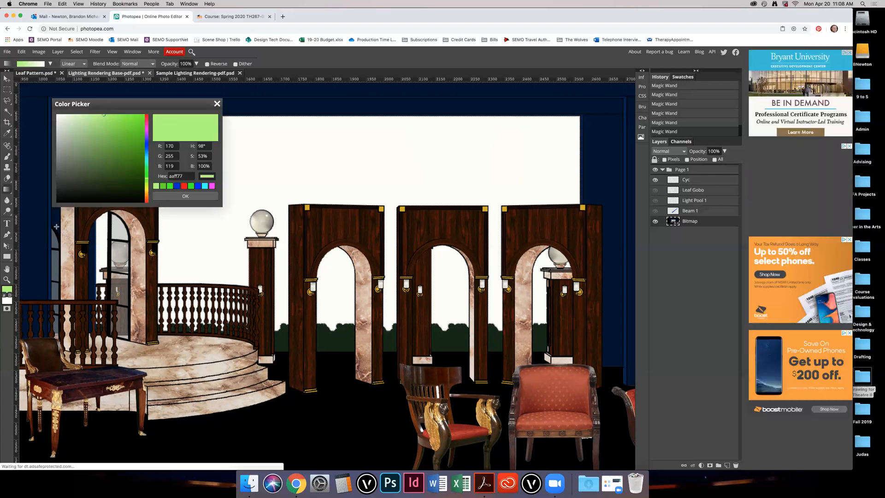
drag(134, 149, 144, 126)
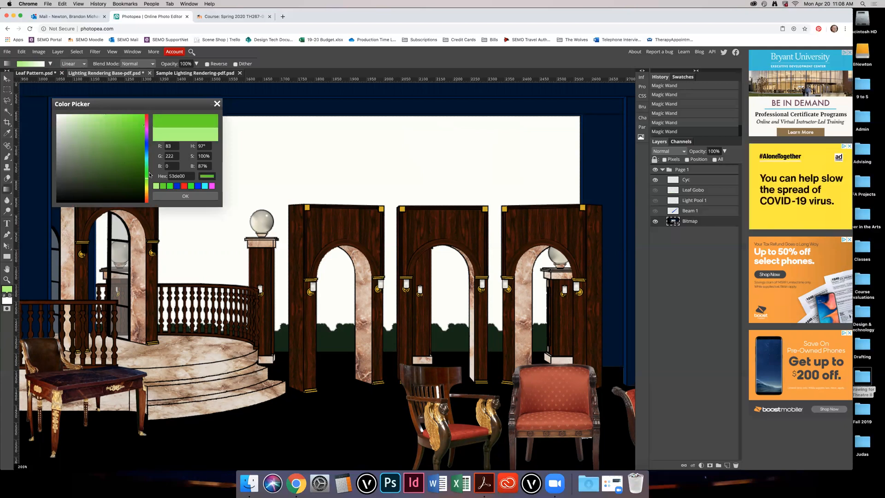
drag(147, 180, 147, 128)
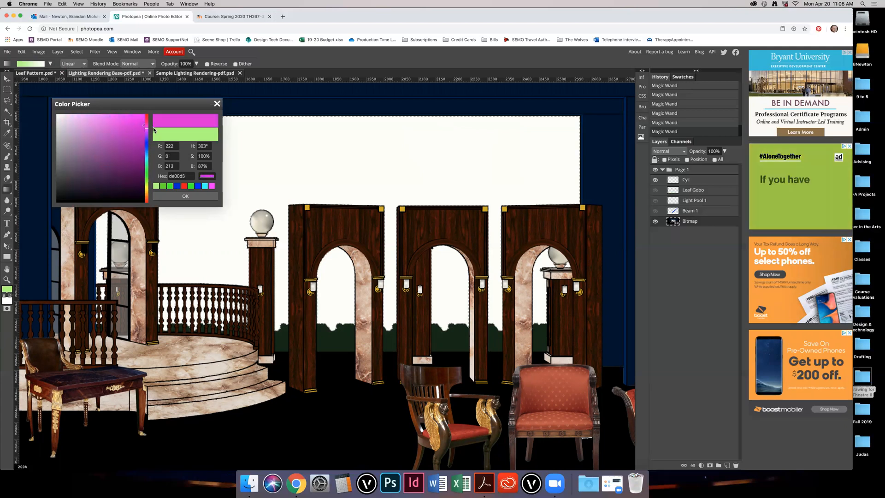
drag(150, 163, 156, 173)
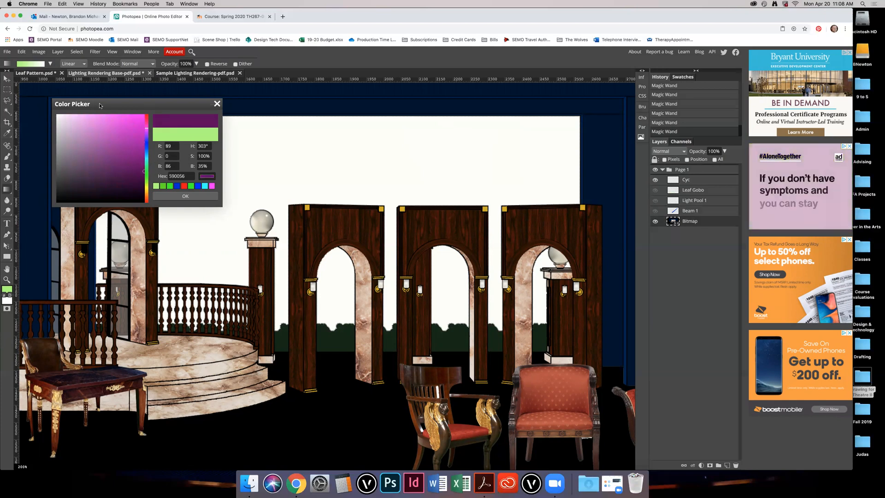
click(148, 131)
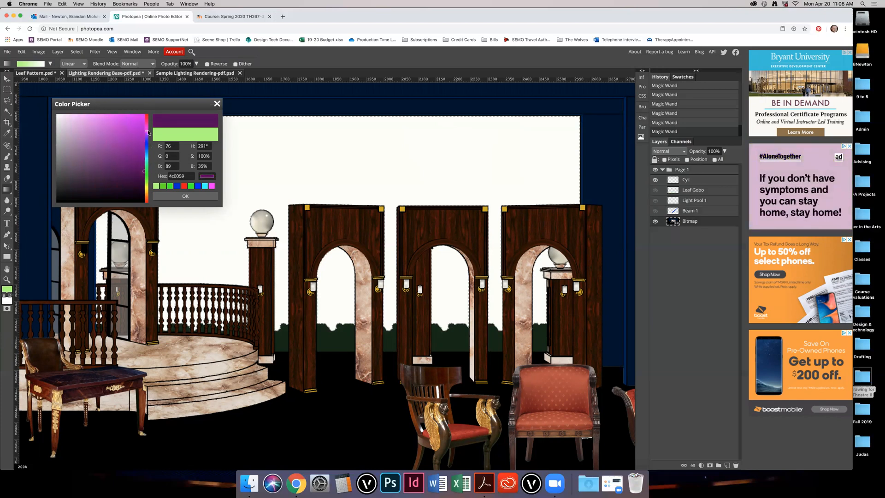
click(171, 196)
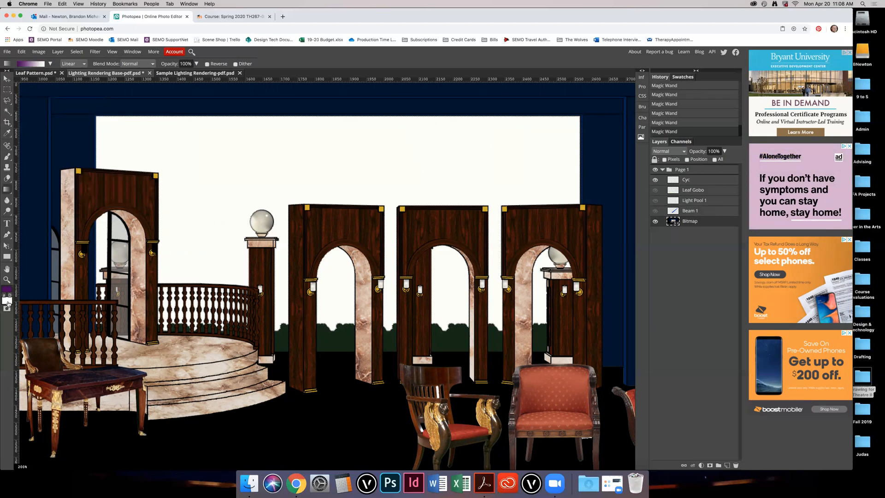
Step: Set the background colour to orange, hex ff8e00
click(7, 302)
click(144, 119)
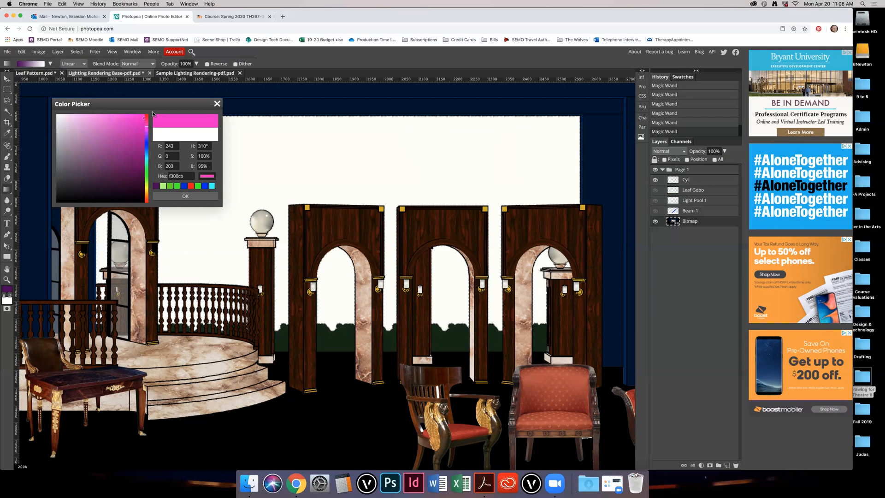
click(148, 124)
drag(148, 123, 160, 116)
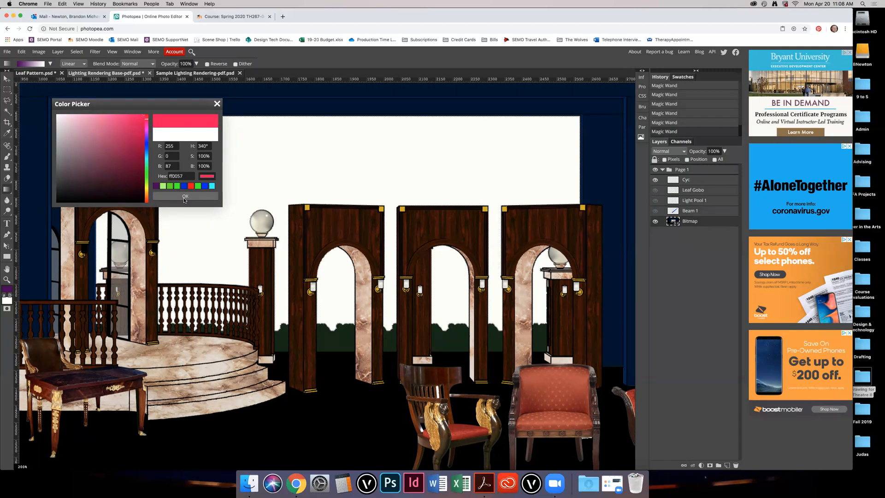
drag(148, 127, 153, 195)
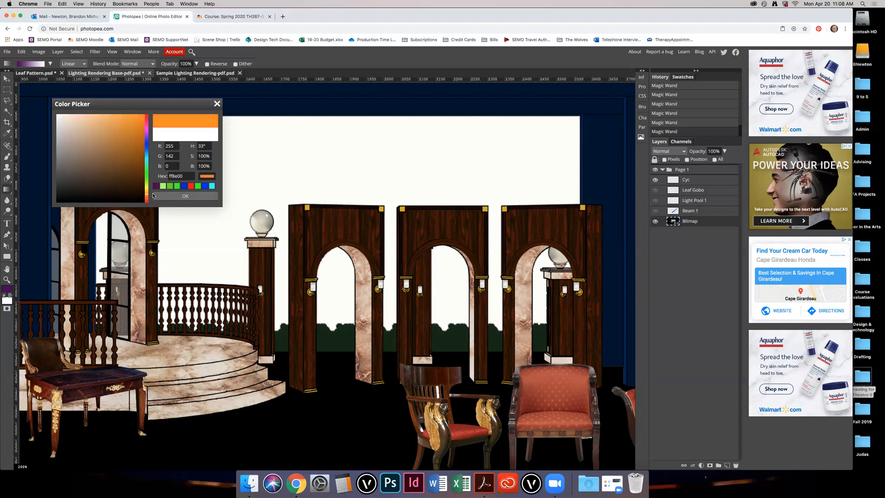
click(185, 197)
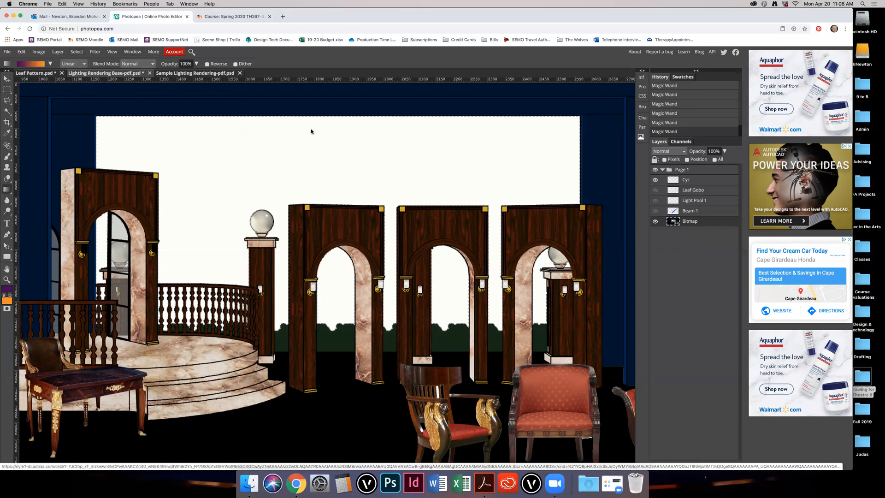
Step: On the Cyc layer, fill the selected cyc with a linear purple-to-orange gradient running vertically from its top edge down past the hedge
click(687, 180)
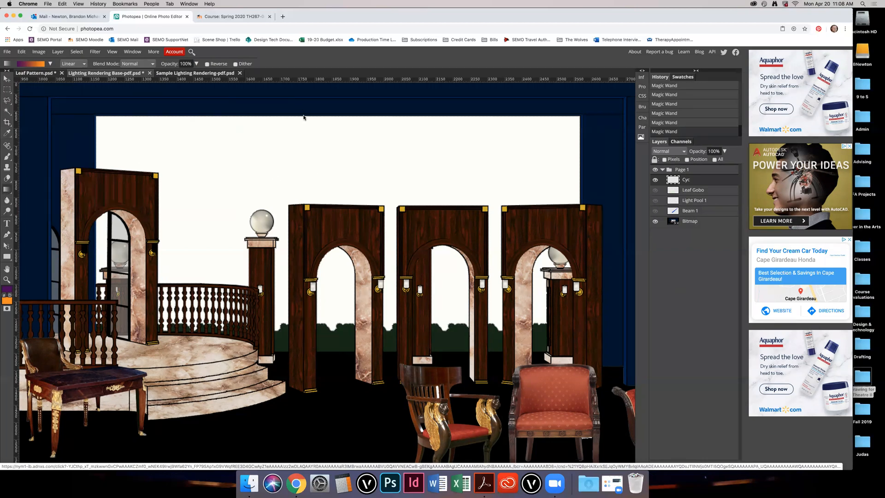
drag(303, 118, 306, 351)
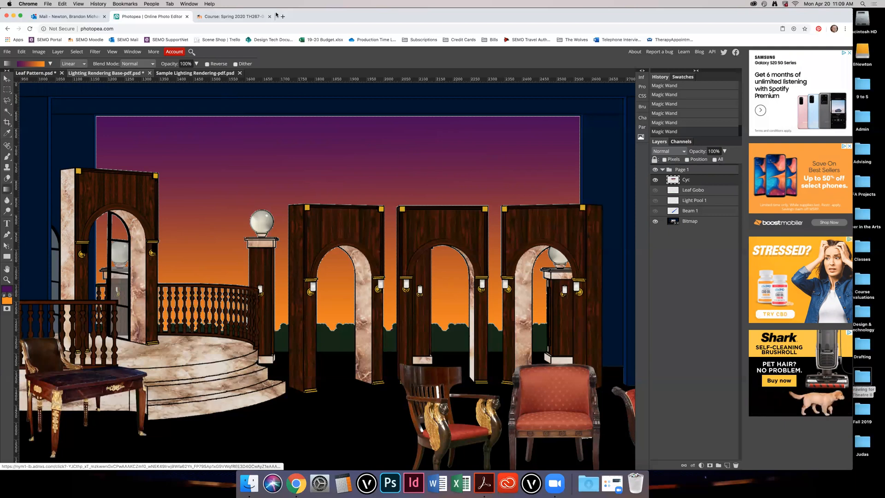
click(76, 63)
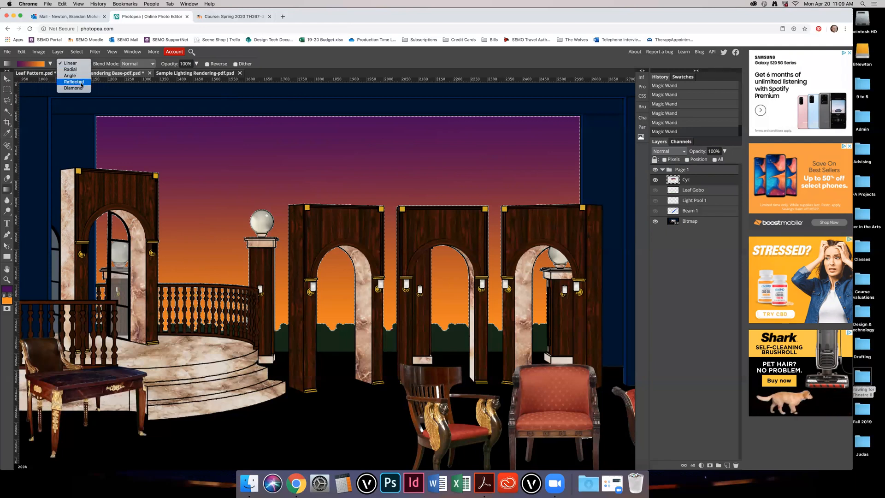
click(235, 58)
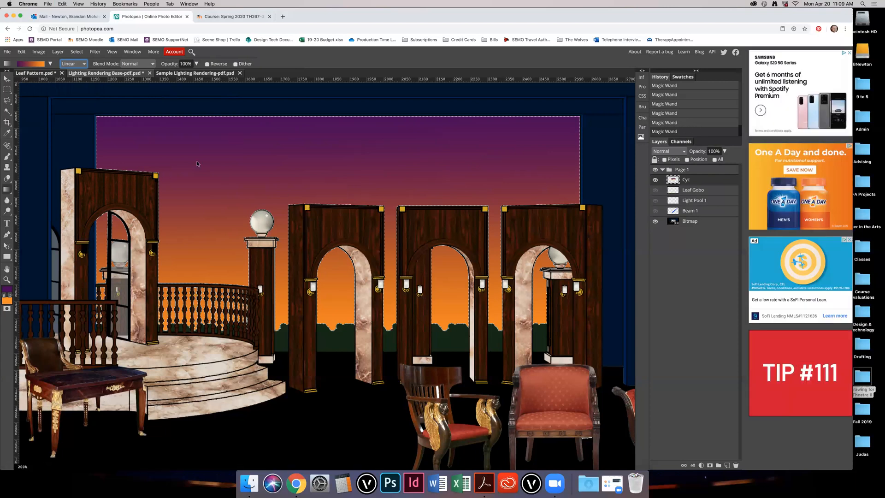
click(74, 64)
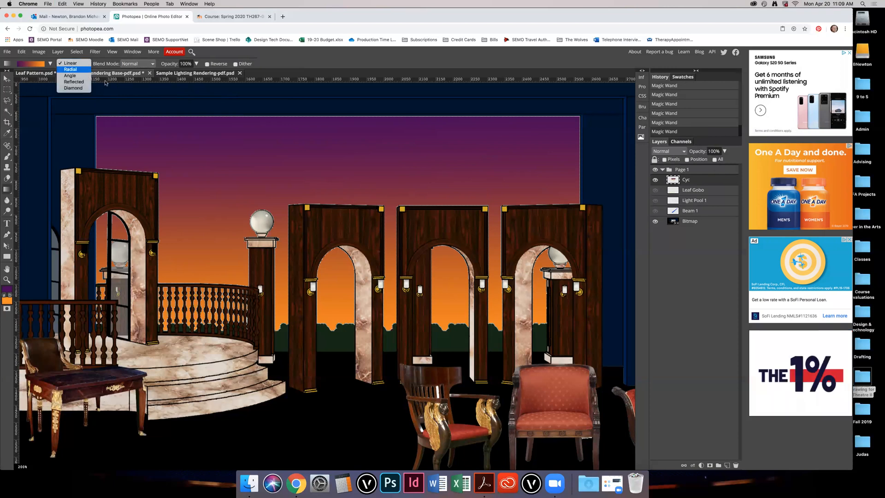
Step: Try a radial purple-to-orange gradient from the top of the cyc downward, and undo it
click(70, 69)
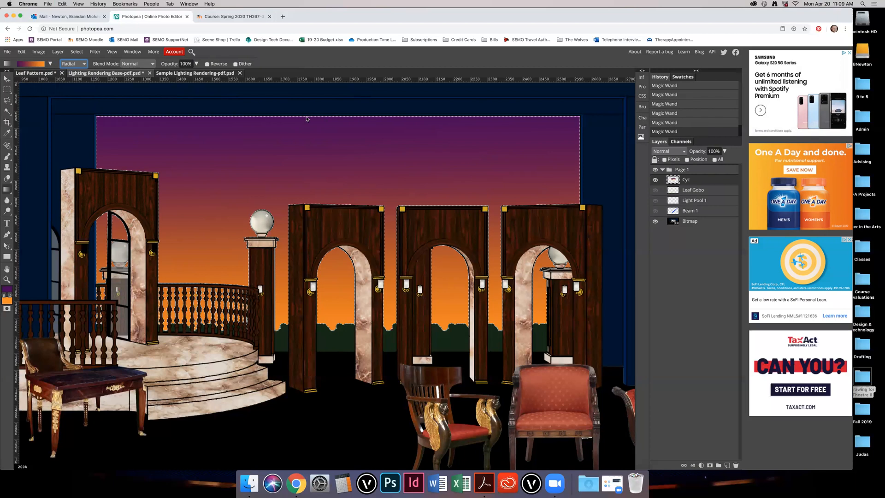
drag(308, 119, 311, 342)
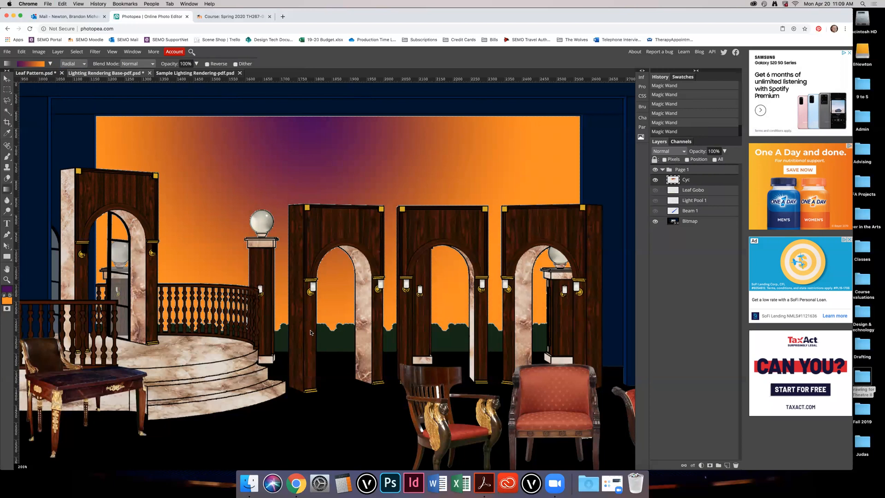
key(super+z)
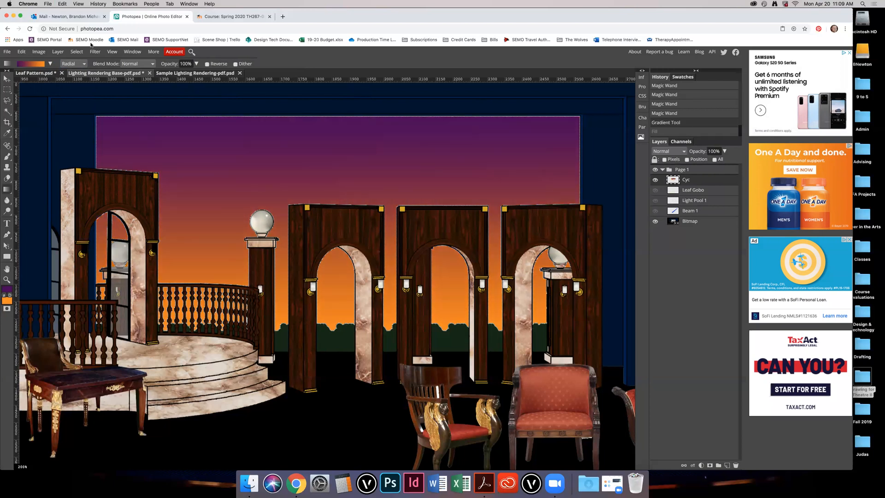
Step: Try a diamond gradient down the cyc, undo it, and set the gradient type back to linear
click(73, 63)
click(71, 83)
drag(307, 118, 308, 340)
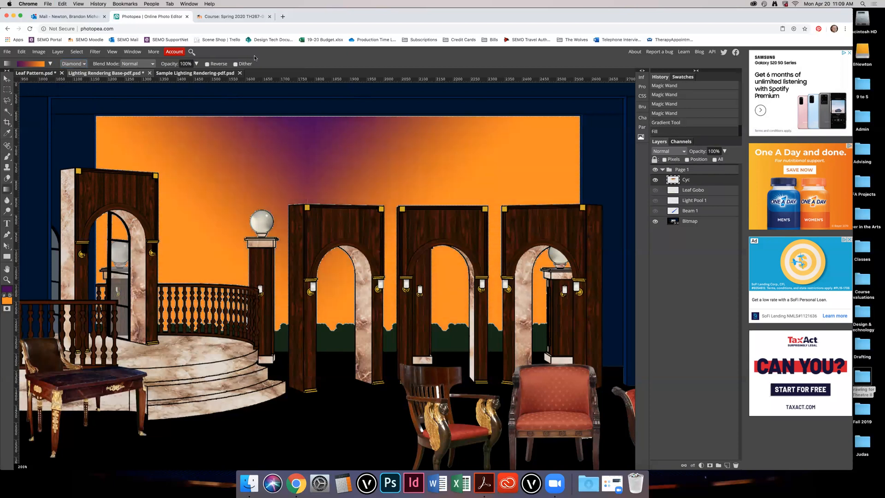
key(super+z)
click(79, 65)
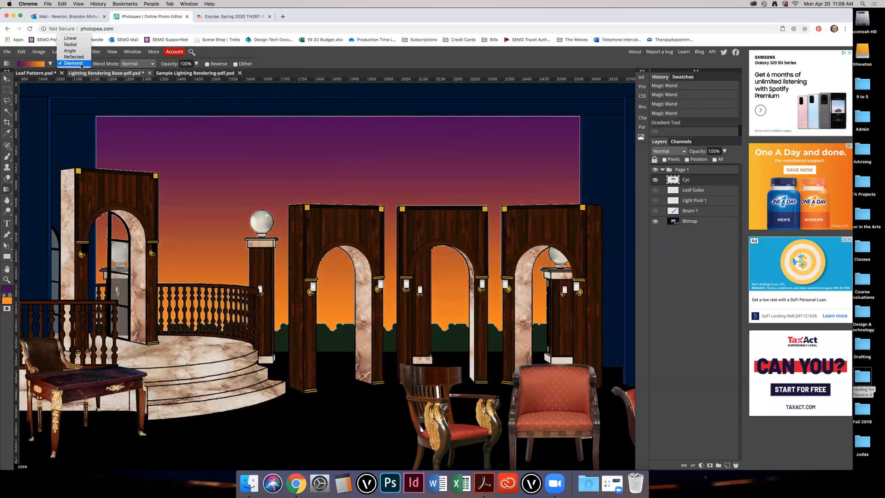
click(70, 38)
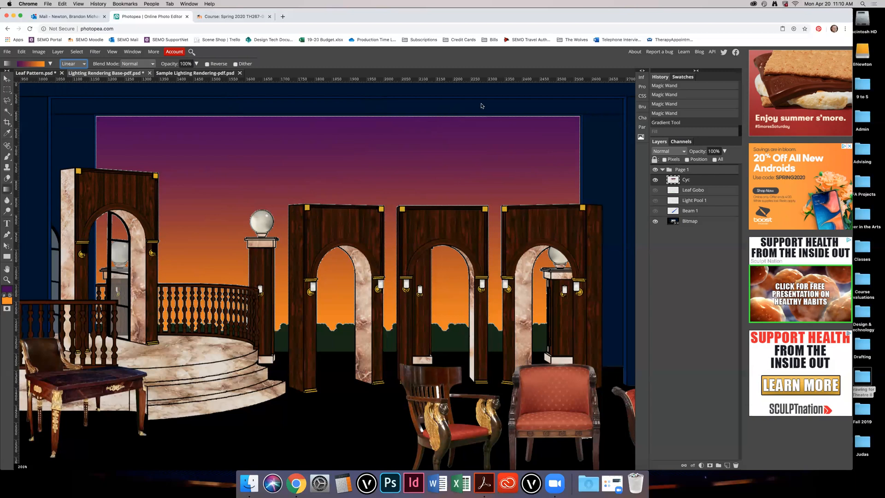
Step: Deselect the cyc area and make the Leaf Gobo layer visible again
click(7, 89)
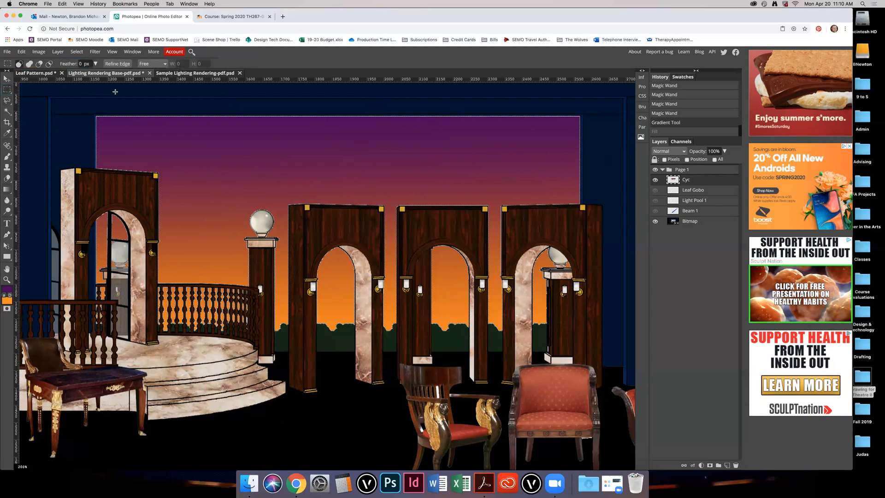
click(223, 112)
scroll(620, 134, down, 2)
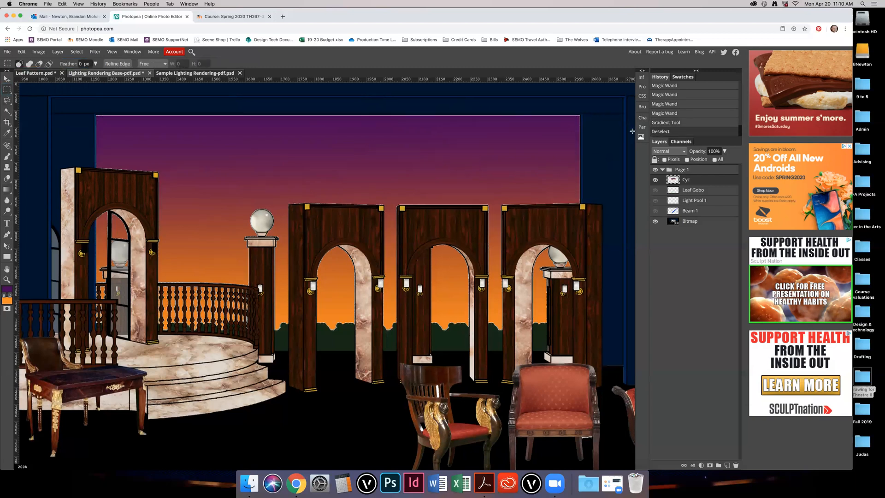
scroll(612, 135, up, 3)
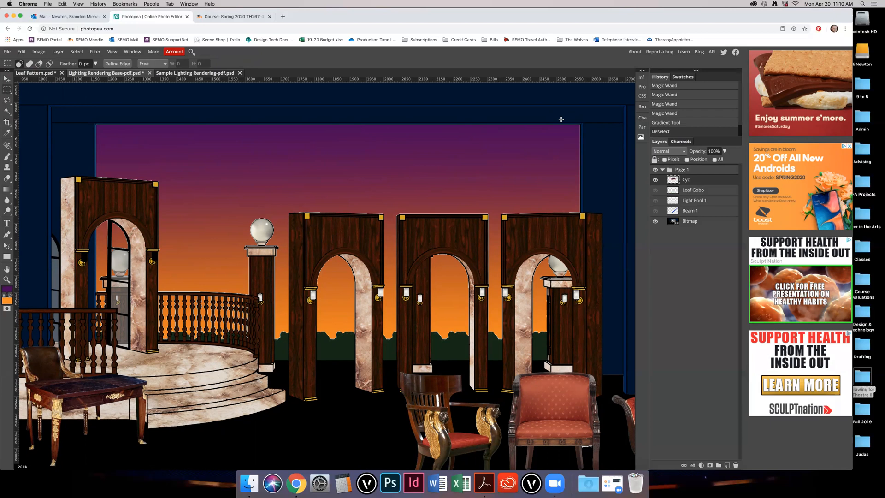
key(alt)
key(super+minus)
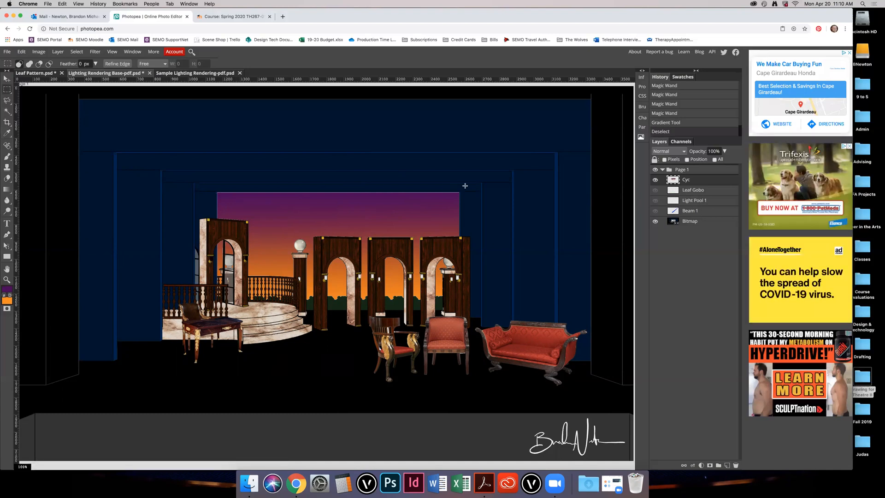
click(655, 190)
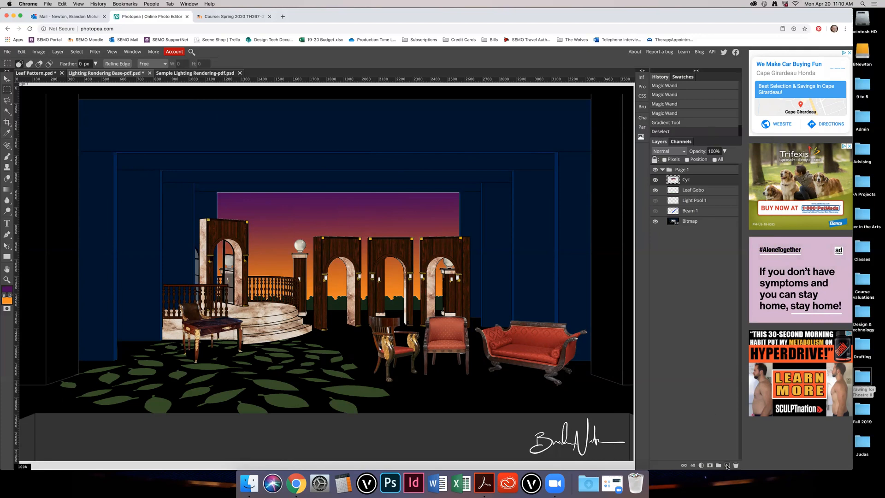
Step: Add a new layer above the Cyc layer and name it Practical
click(727, 465)
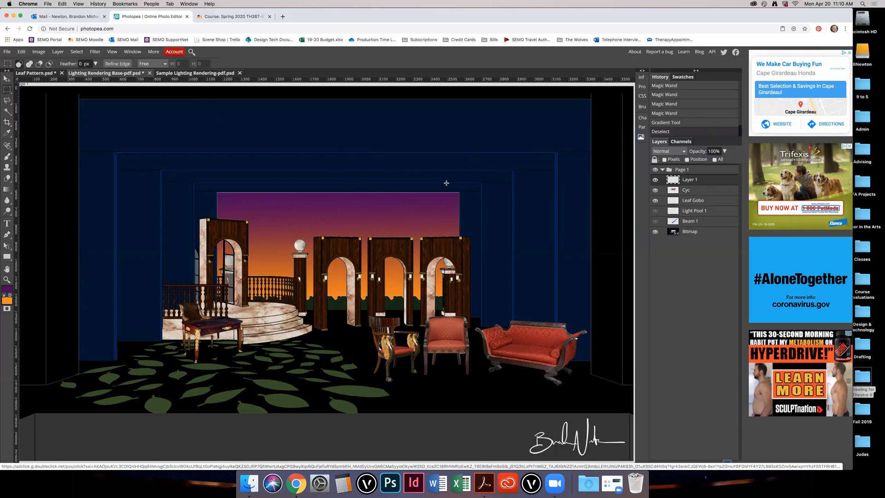
double_click(688, 180)
text(Prctica)
key(BackSpace)
text(actical)
key(Return)
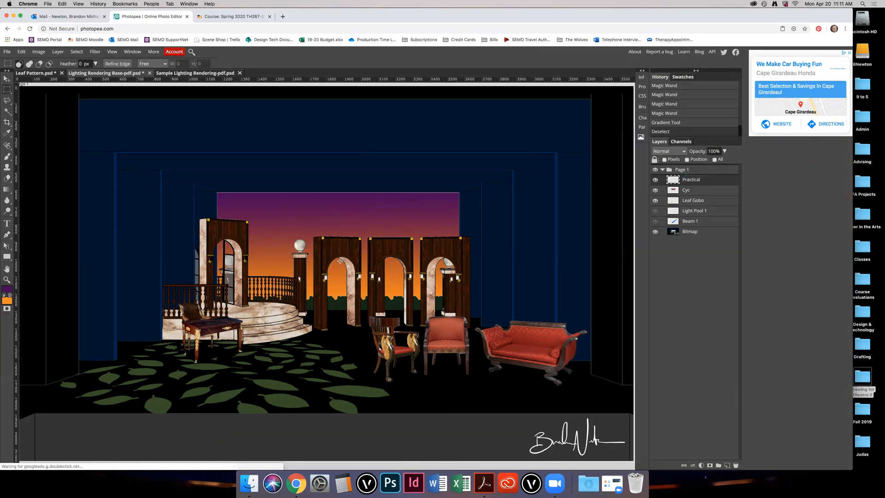
Step: Choose the Brush tool and set the foreground colour to a warm cream, hex fff0d8
scroll(326, 279, up, 8)
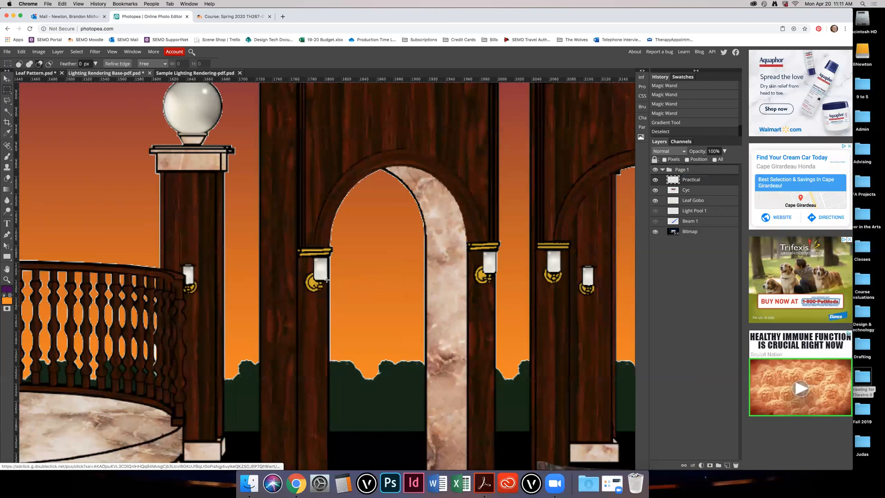
scroll(332, 278, up, 3)
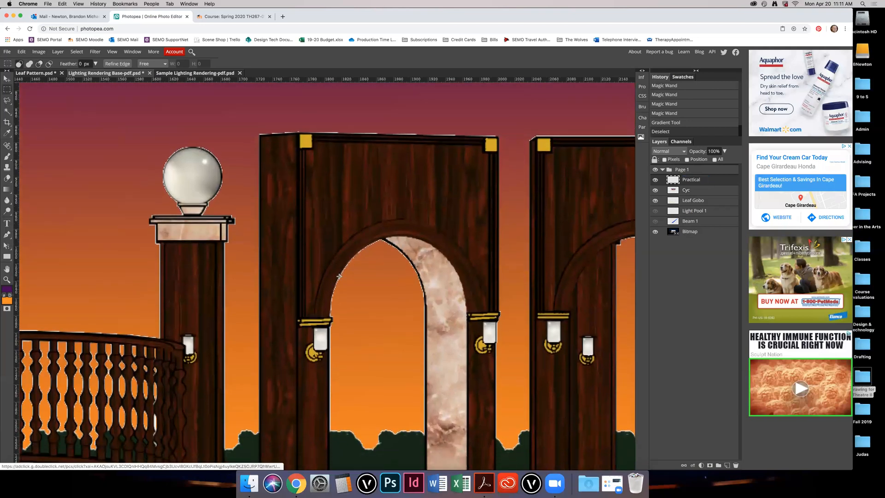
scroll(339, 276, down, 1)
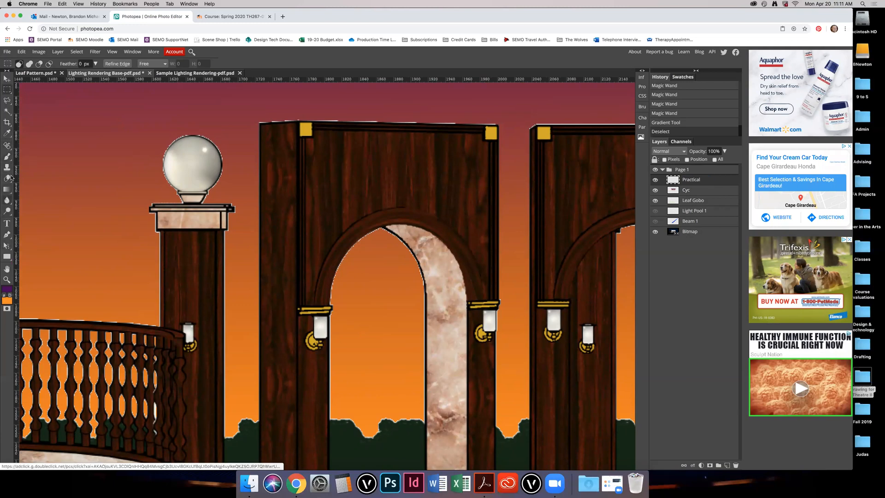
click(8, 157)
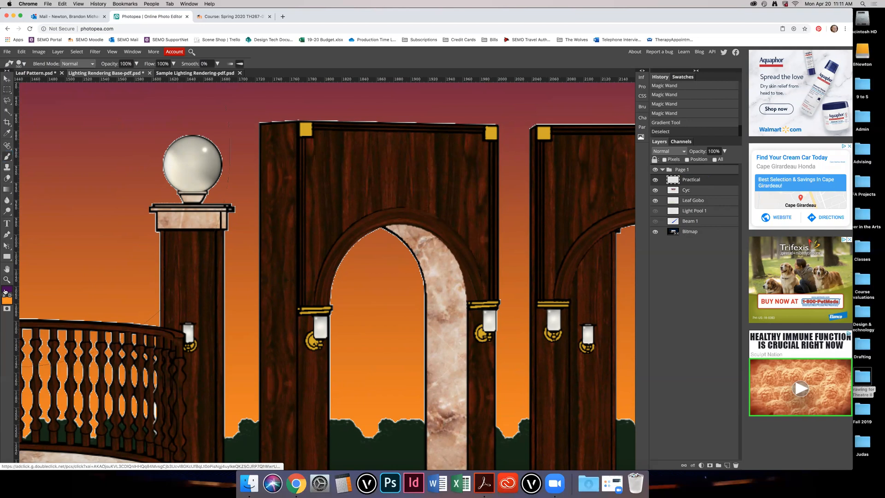
click(6, 290)
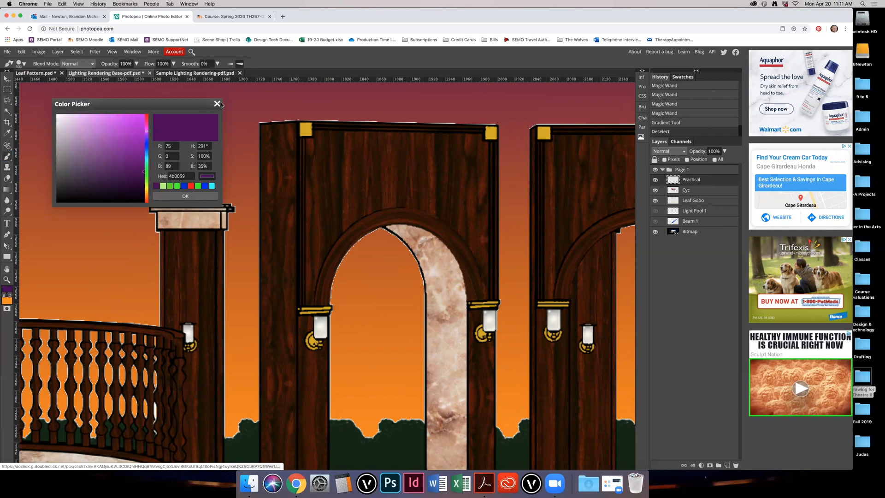
click(217, 104)
click(20, 64)
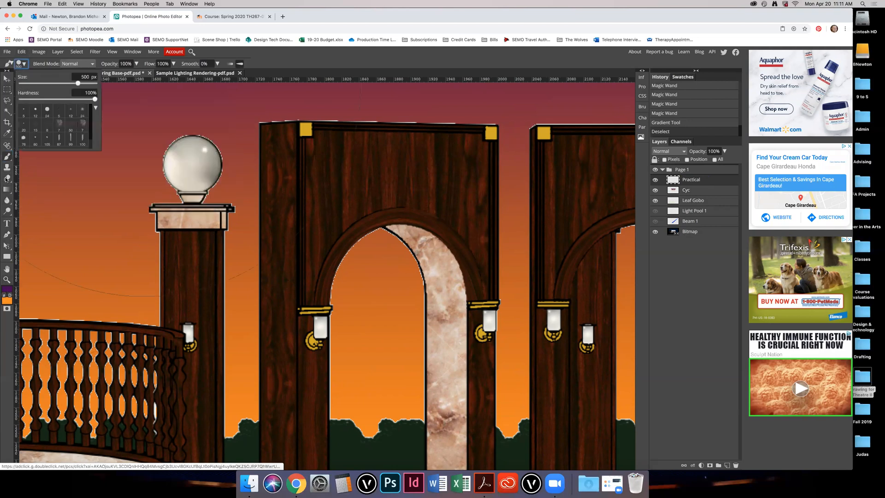
click(5, 295)
click(5, 294)
click(6, 290)
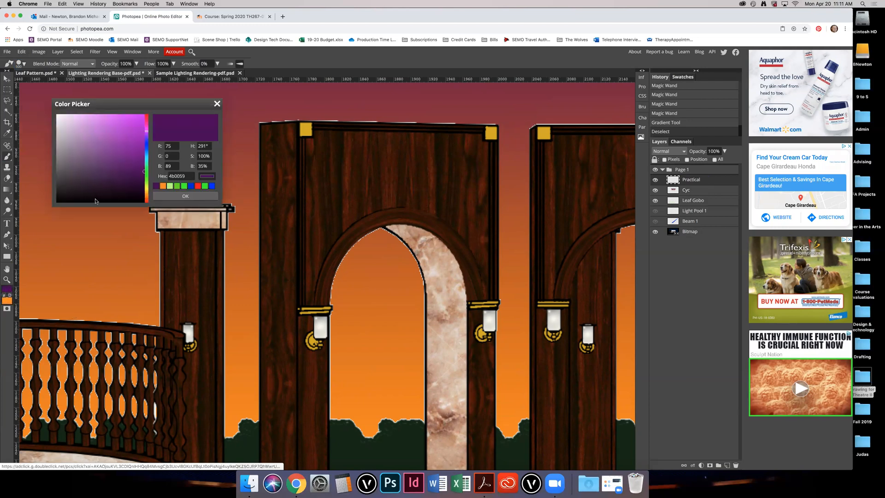
drag(148, 132, 148, 185)
click(77, 115)
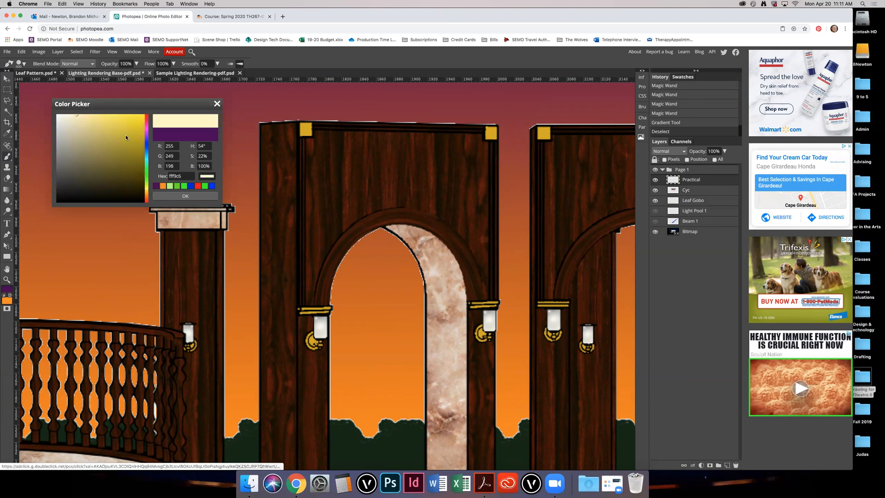
click(148, 194)
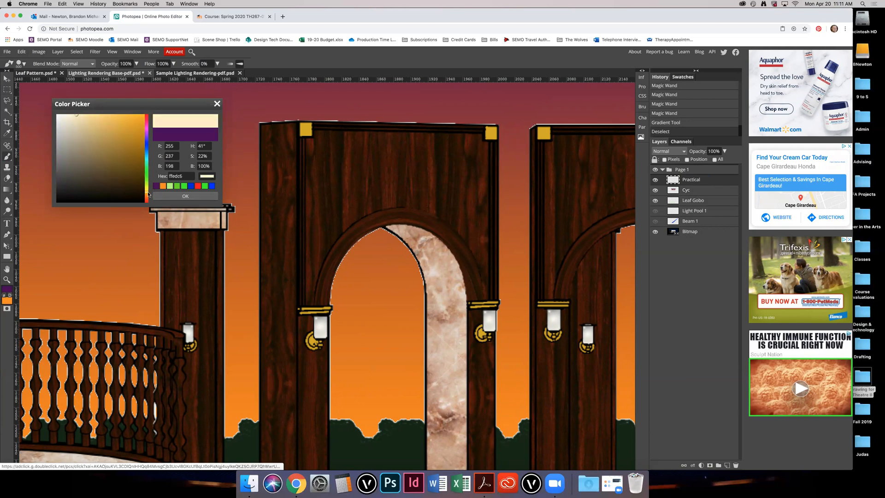
click(68, 114)
click(69, 115)
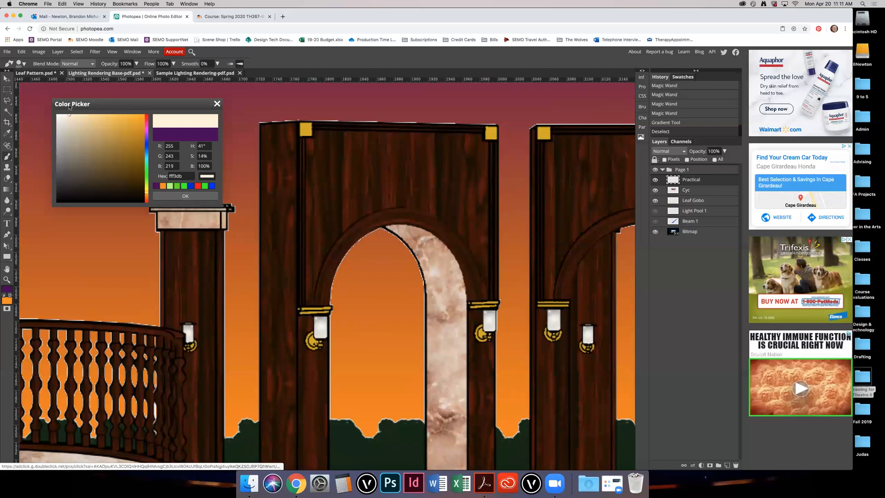
click(147, 195)
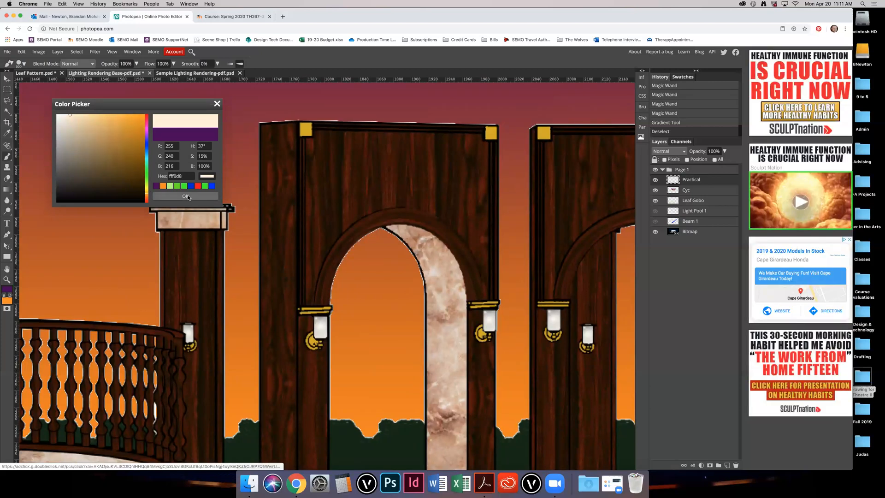
click(186, 196)
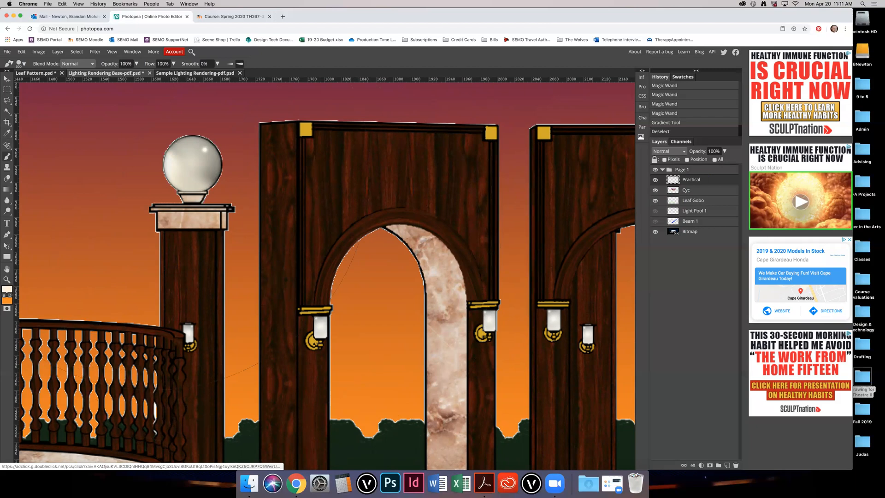
Step: Set the brush size to 40 px and reduce its hardness to the minimum for a soft edge
click(21, 64)
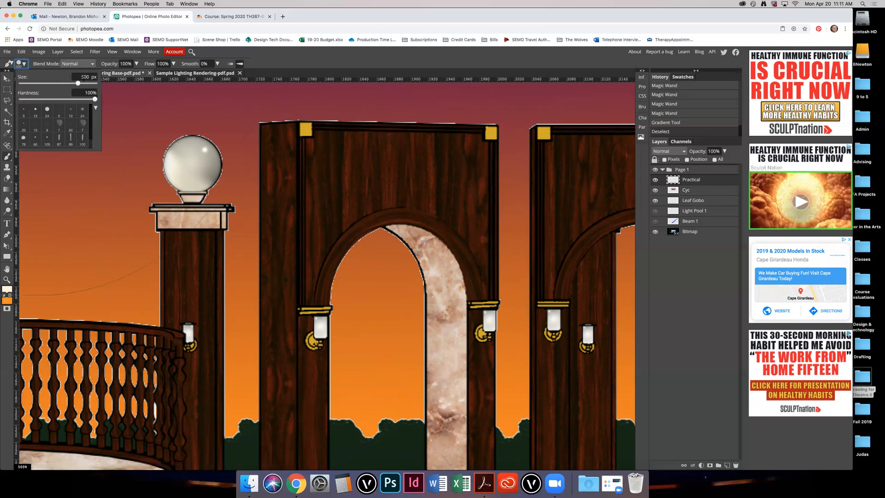
drag(80, 77, 110, 78)
text(20)
key(Return)
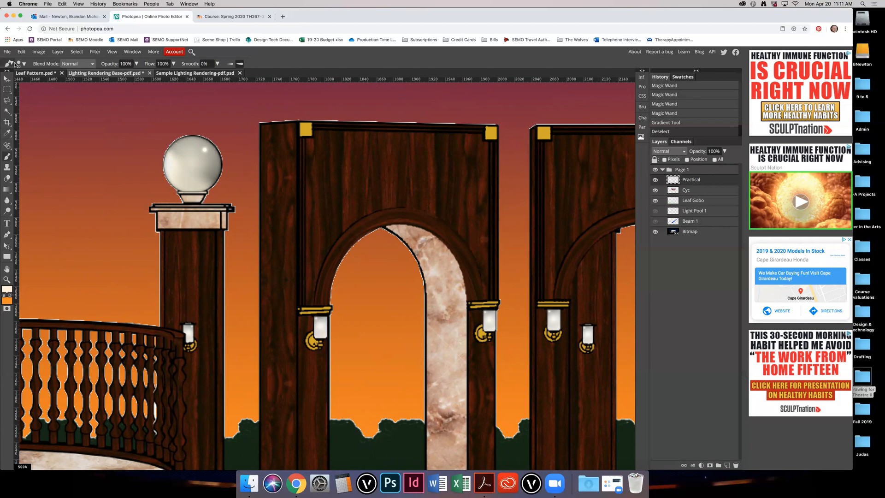
click(20, 63)
click(85, 77)
text(40)
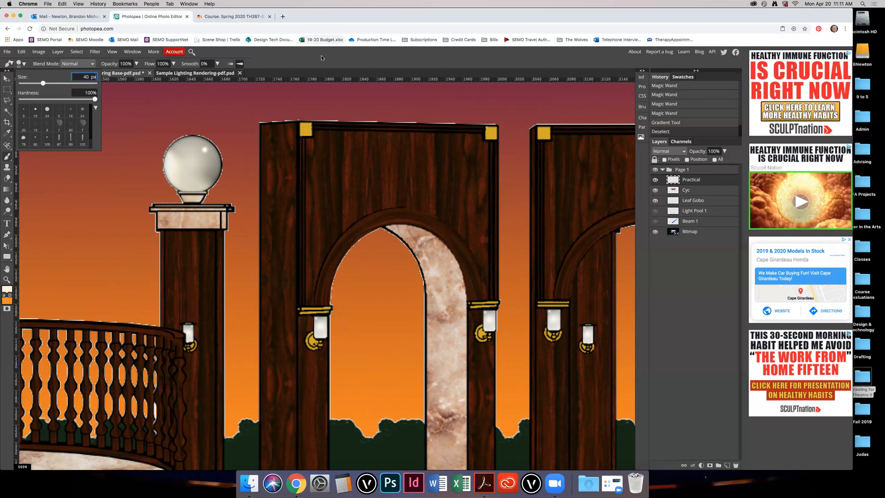
click(22, 64)
click(23, 65)
drag(62, 101, 7, 100)
click(322, 61)
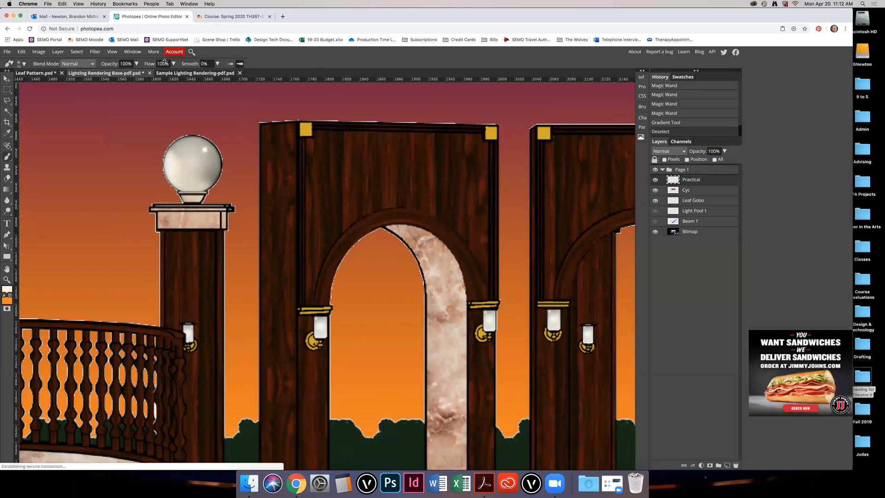
Step: Set the brush opacity to 50%, try one glow dab on the sconce beside the arch nearest the globe post, and undo the dab
click(113, 63)
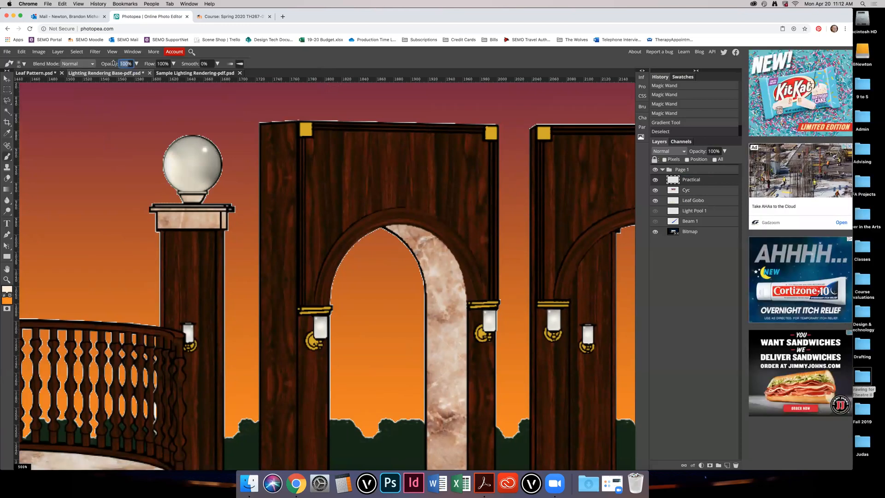
text(50)
key(Return)
click(320, 326)
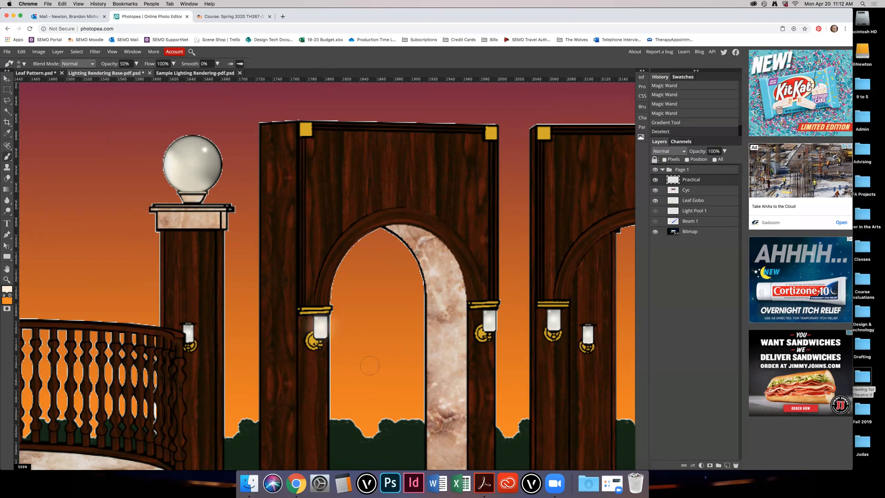
key(super+z)
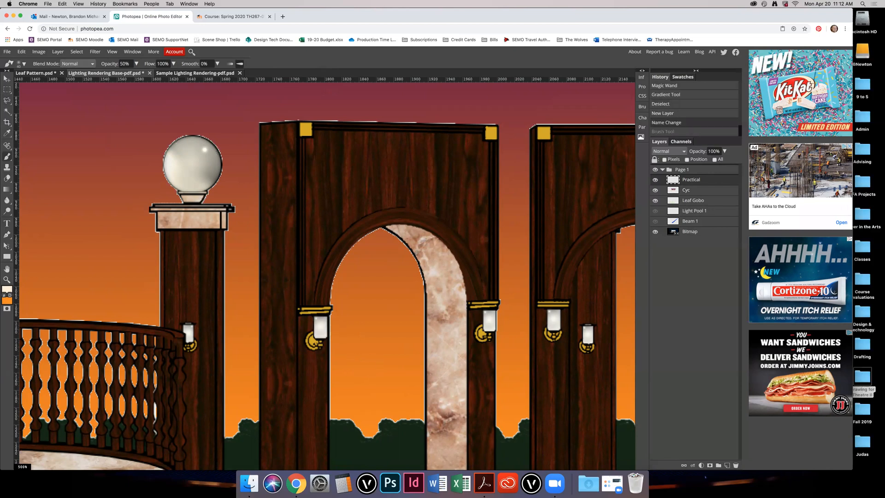
Step: Set the brush size to 60 px and dab soft glows on both sconces of the arch nearest the globe post
click(20, 63)
double_click(86, 77)
text(60)
click(283, 72)
click(329, 326)
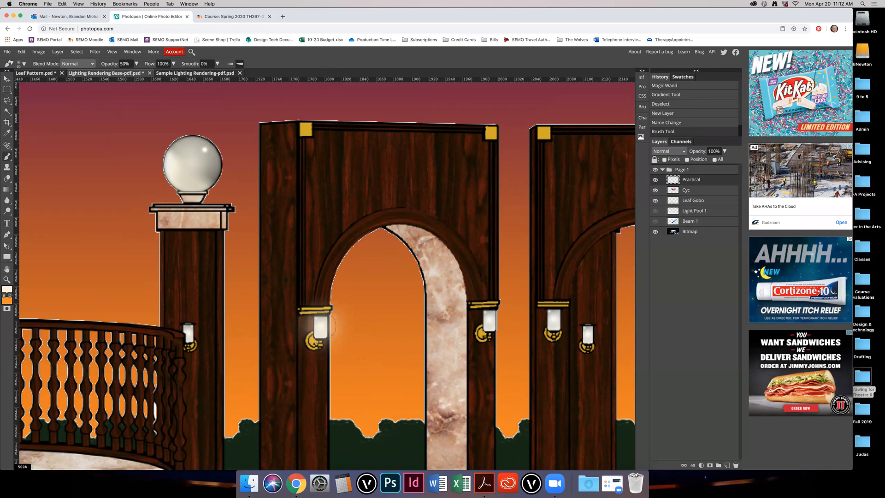
click(326, 326)
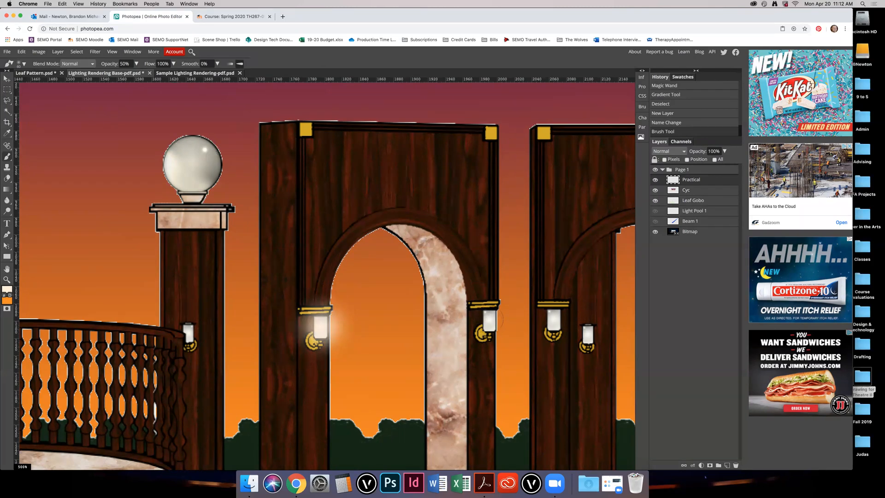
click(490, 319)
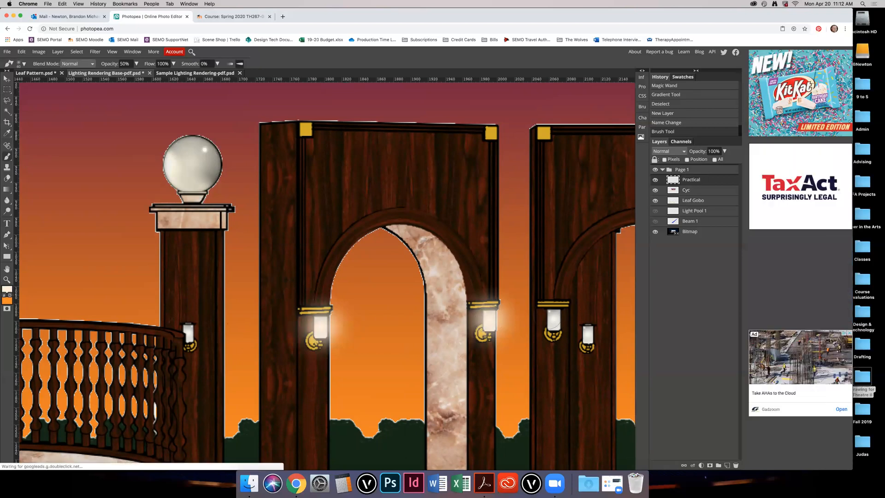
Step: Dab glows over the two neighbouring sconces at the next arch and the sconce on the globe post
click(554, 320)
click(554, 320)
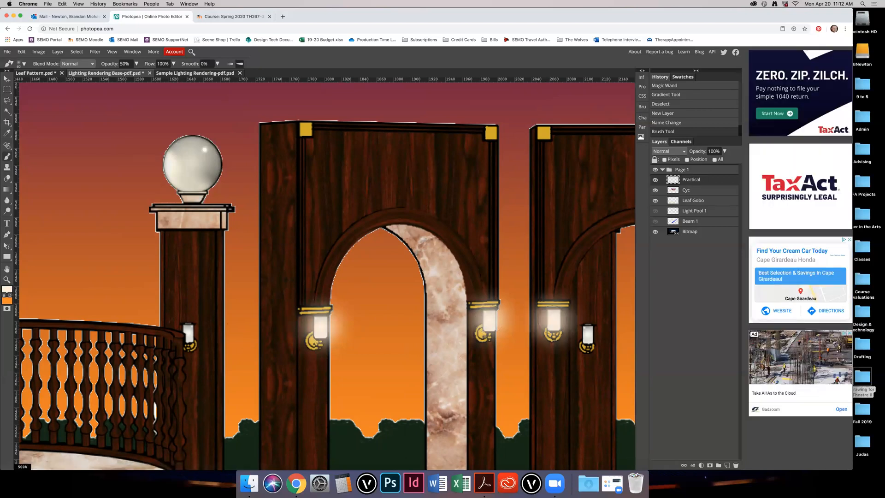
click(588, 334)
click(588, 334)
click(189, 332)
click(189, 333)
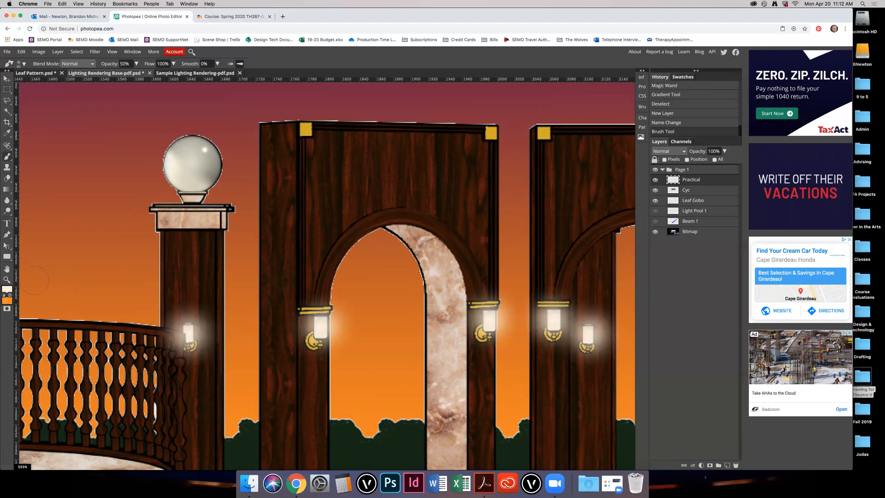
Step: Compare the full stage picture with and without the last glow dabs by undoing and restoring them
click(7, 279)
alt+click(411, 318)
alt+click(411, 318)
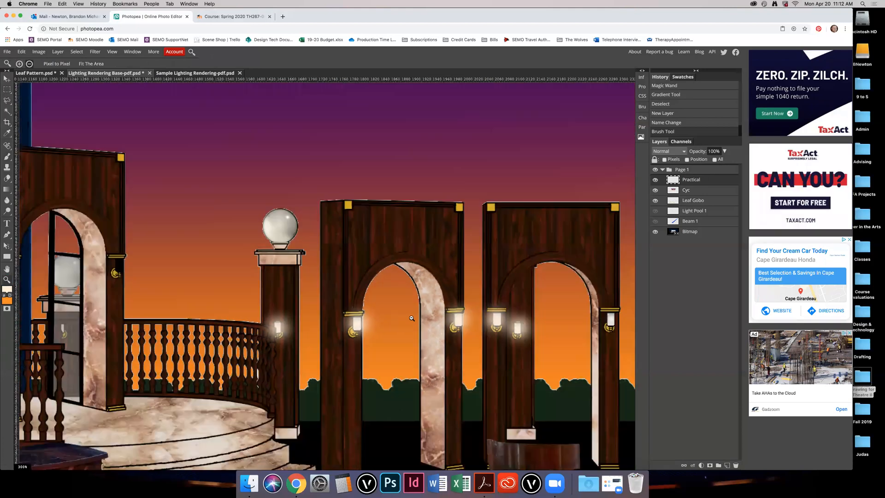
alt+click(412, 318)
alt+click(412, 318)
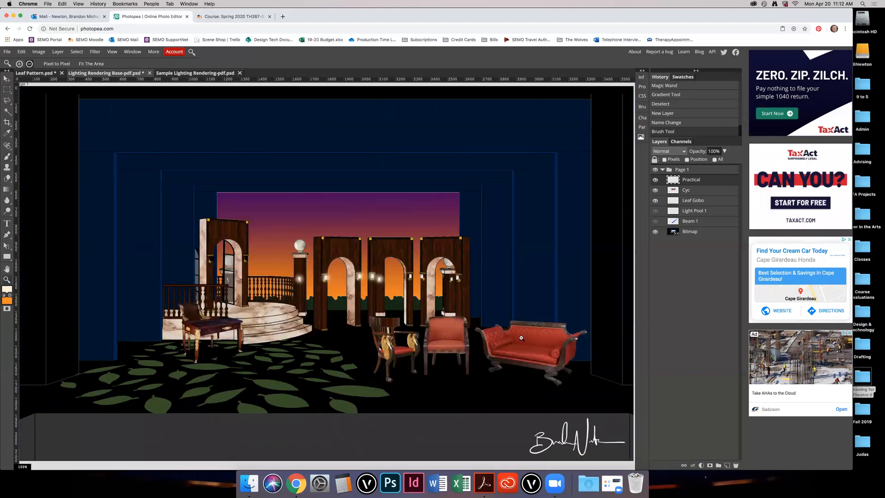
key(super+z)
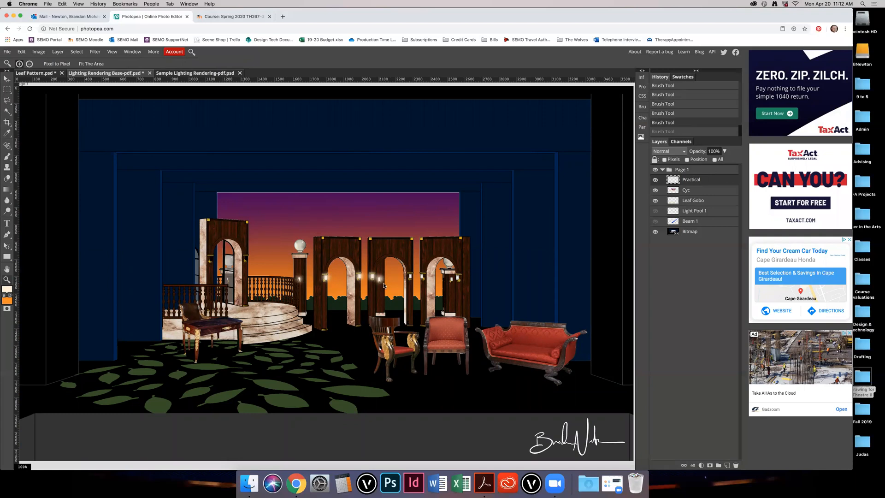
key(super+shift+z)
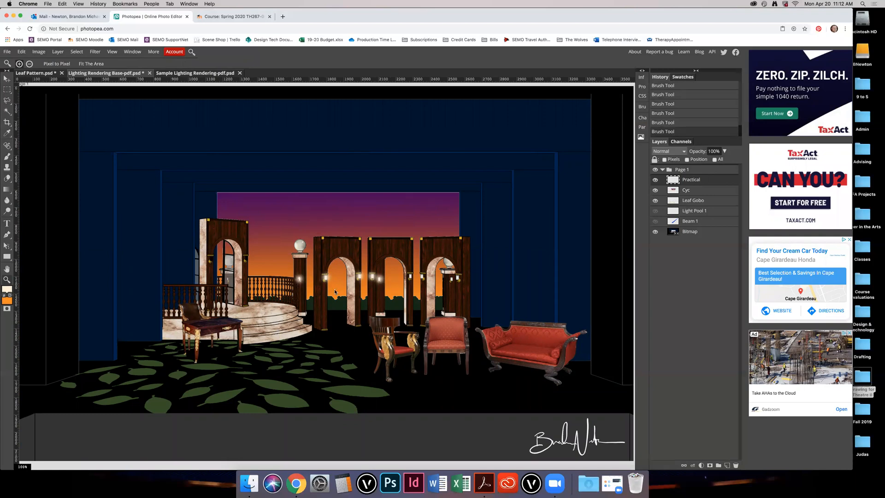
key(super+z)
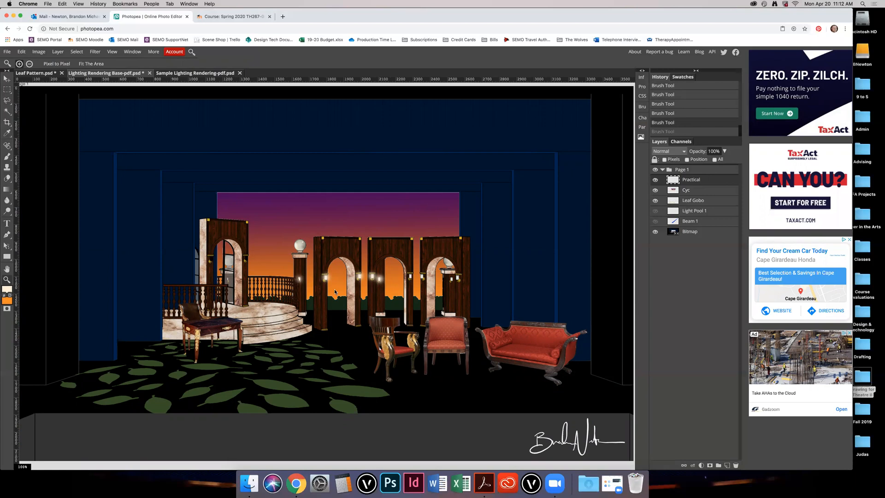
key(super+z)
key(super+shift+z)
key(super+shift+z)
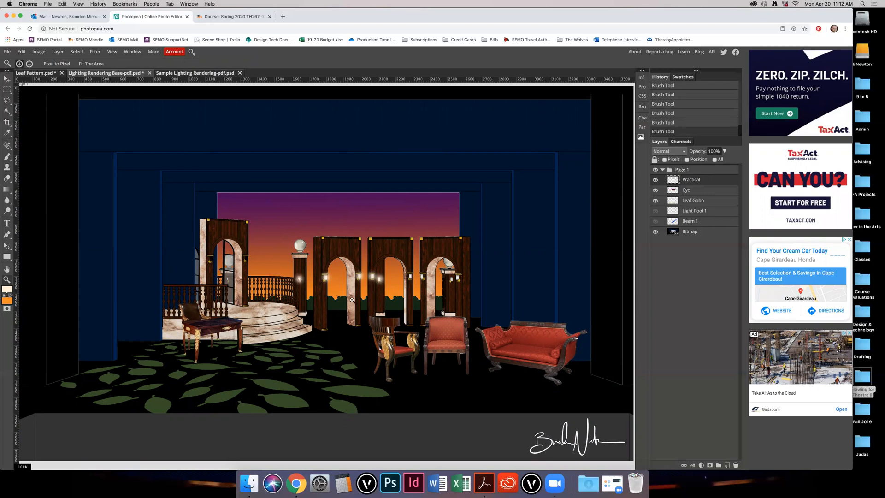
Step: Set the brush size to 30 px and dab brighter cores into the glowing sconces, including the one on the globe post
click(318, 278)
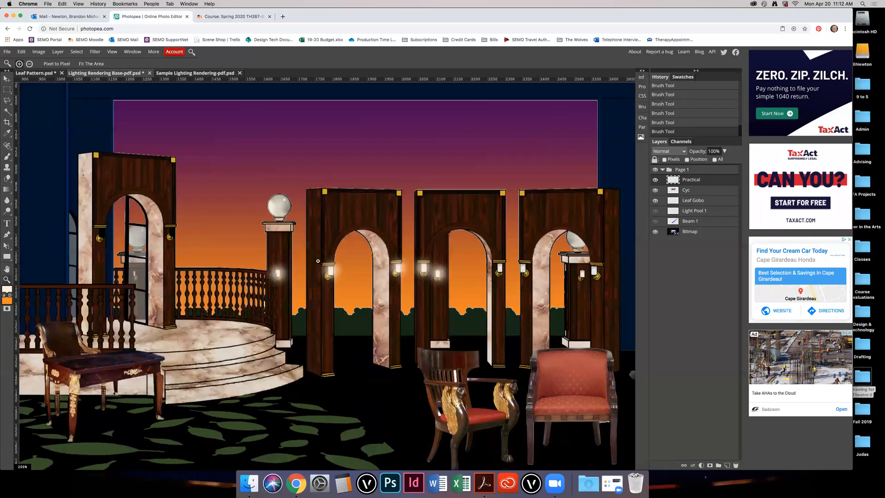
click(307, 253)
click(306, 253)
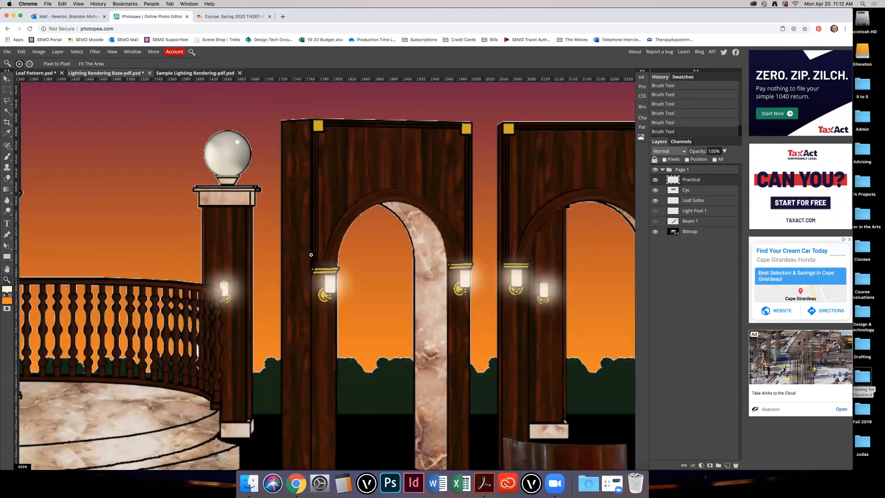
click(307, 254)
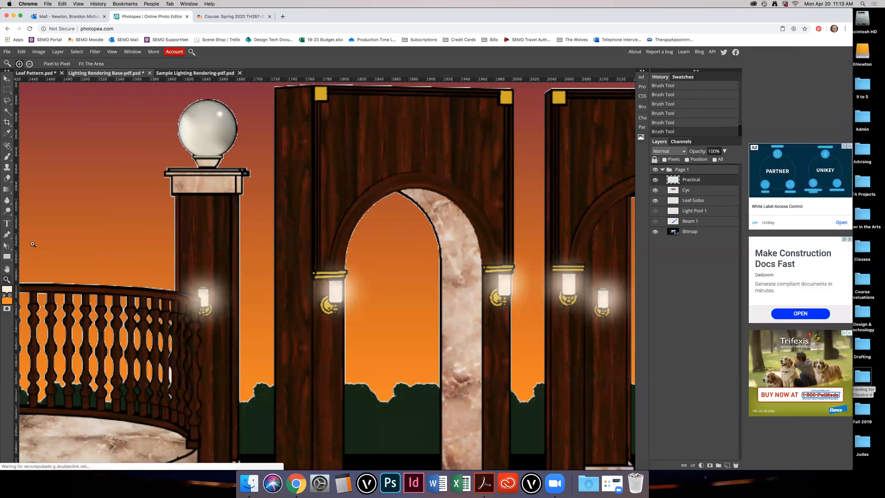
key(b)
click(21, 64)
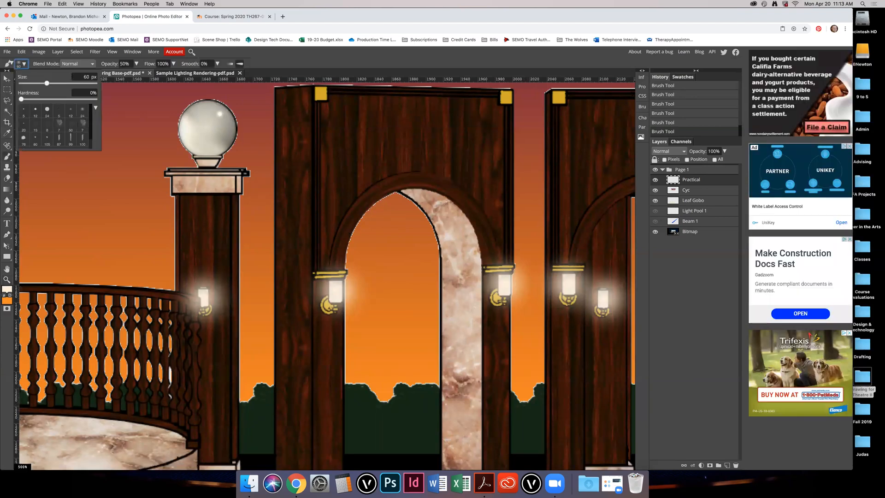
click(86, 76)
click(262, 57)
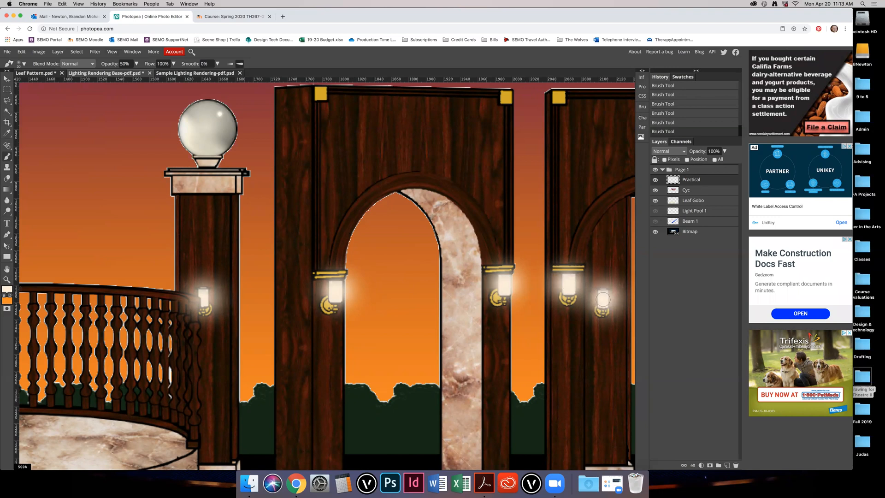
click(203, 297)
click(203, 297)
Step: Check the sconce glows in the full stage picture, then up close around the globe post and first arch
key(z)
alt+click(388, 298)
alt+click(389, 297)
alt+click(388, 297)
alt+click(388, 298)
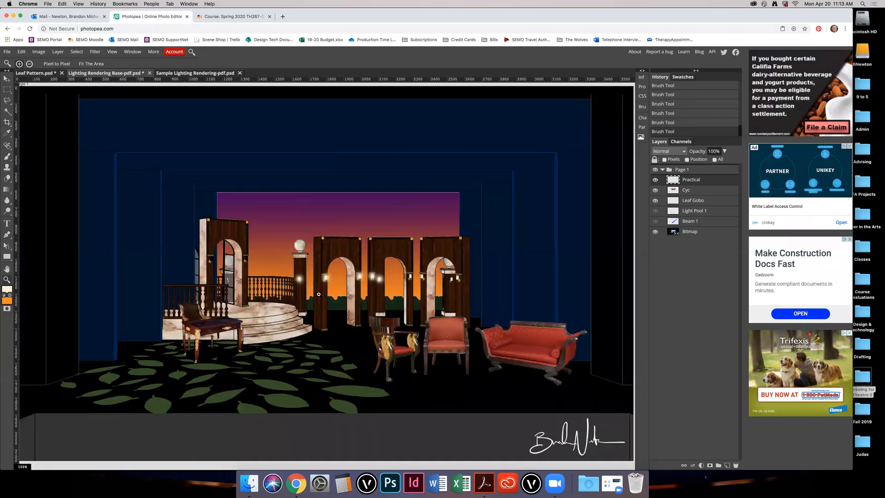
click(325, 266)
click(325, 265)
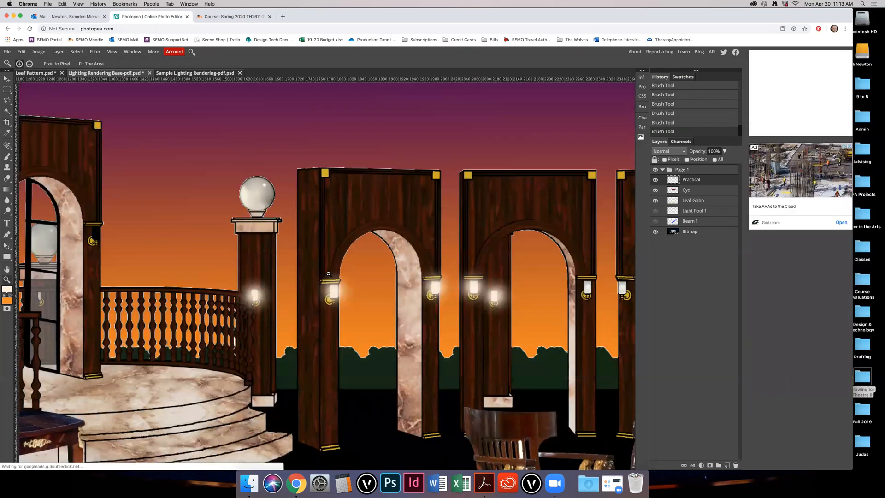
click(329, 274)
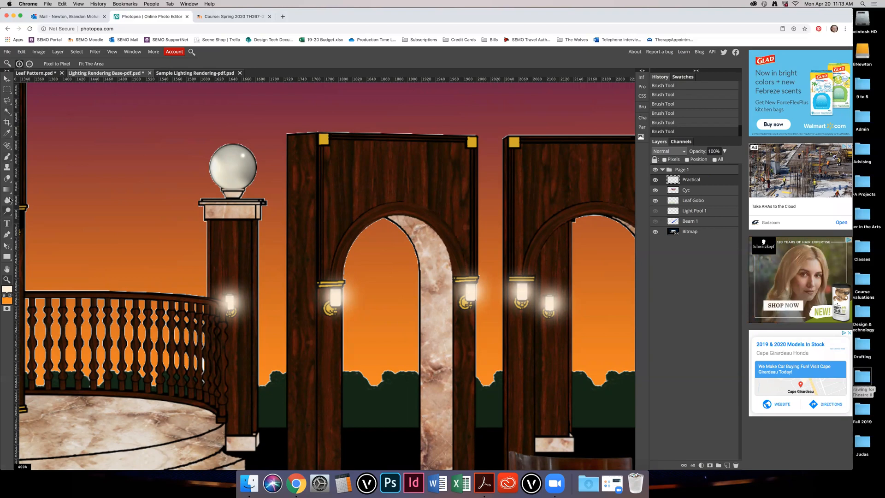
Step: Try brush sizes of 100 and 150 px for the globe on the post, and set the size to 200 px
key(b)
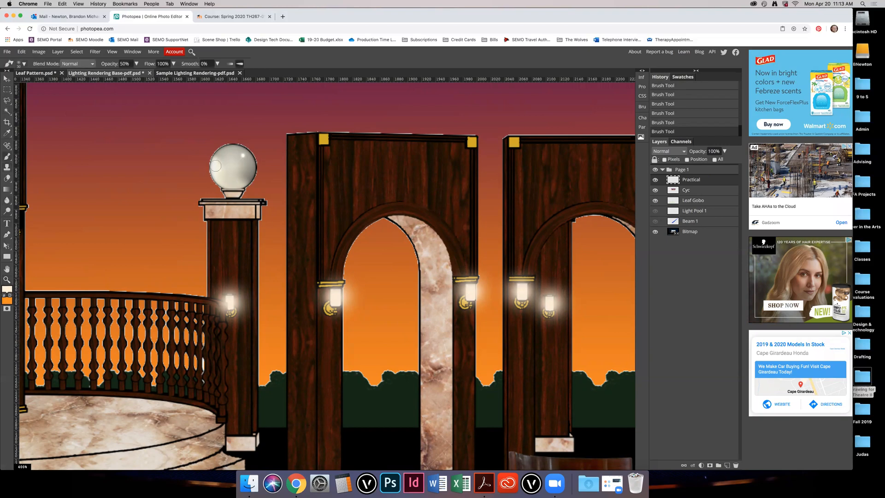
click(24, 64)
click(83, 76)
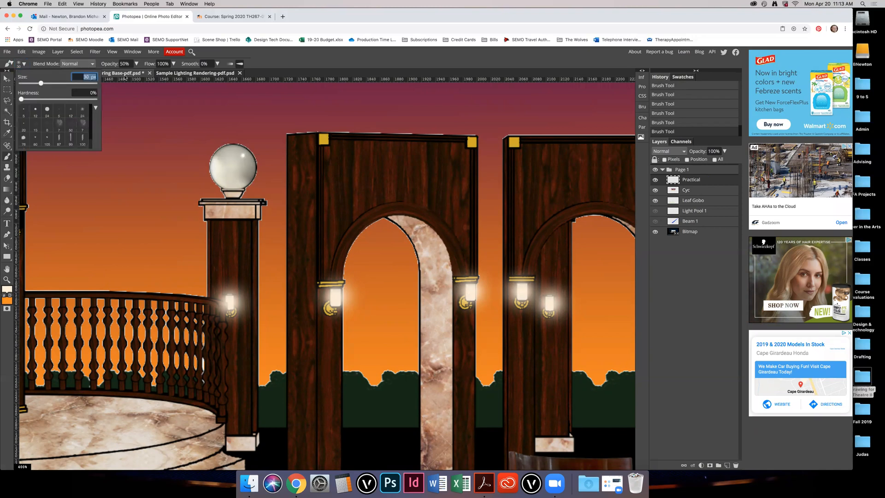
text(100)
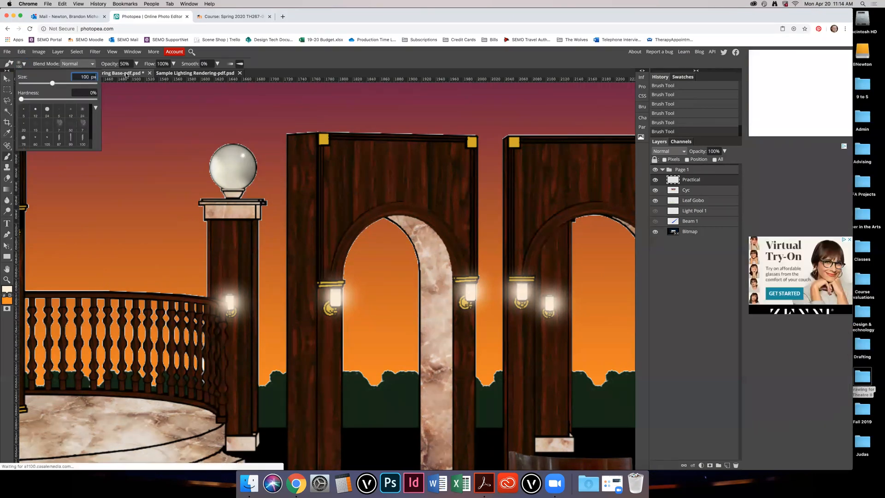
key(Return)
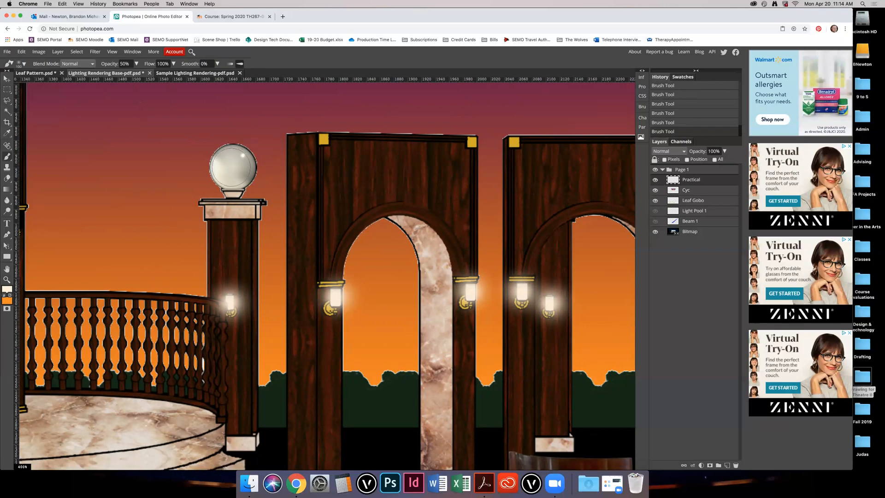
click(20, 63)
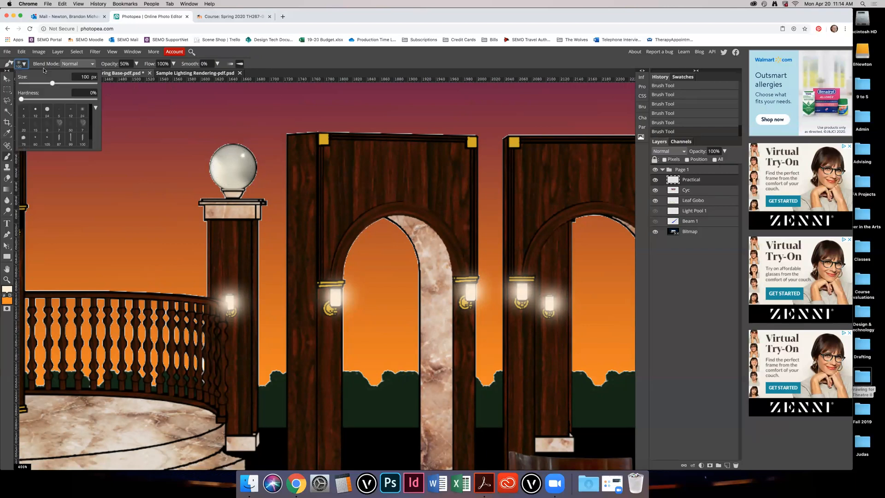
click(82, 77)
text(150)
key(Return)
drag(76, 76, 137, 75)
text(200)
key(Return)
Step: Dab a wide soft glow centred on the post's globe and undo the last dab
click(232, 166)
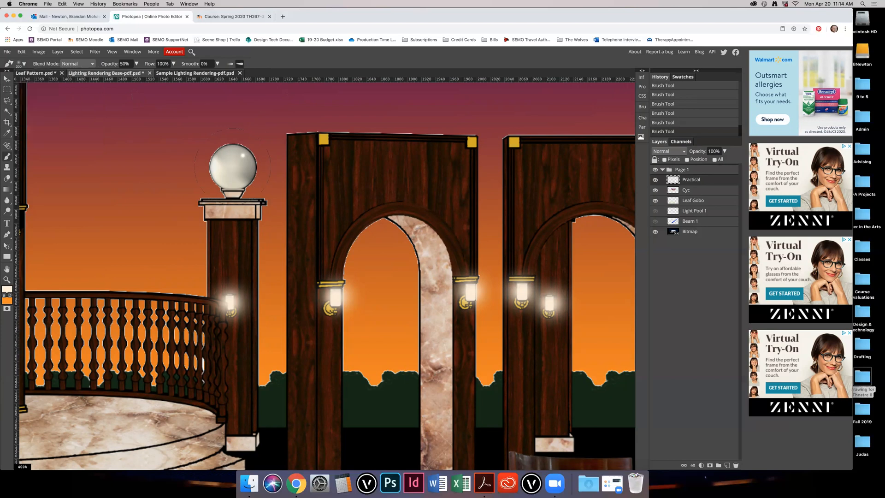
click(232, 166)
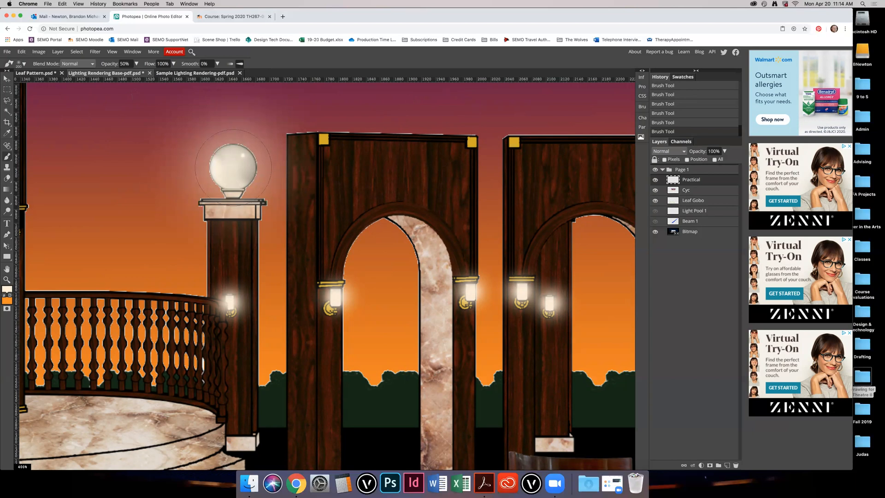
key(super+z)
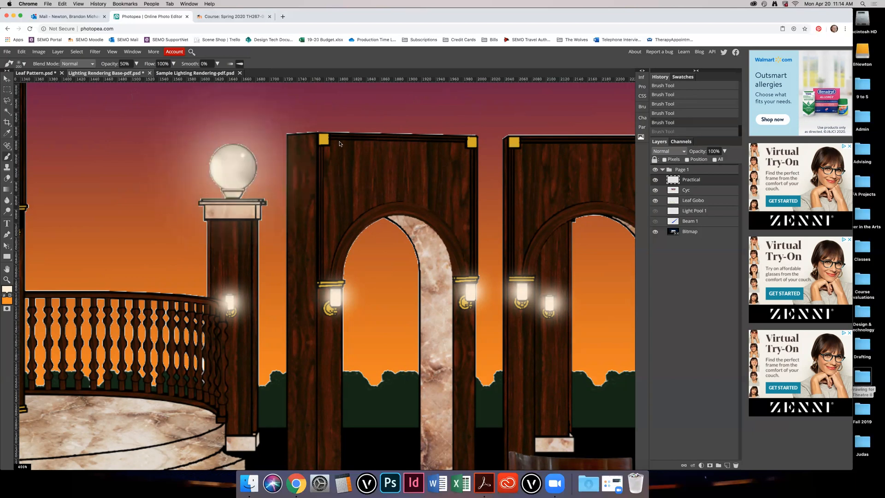
Step: Set the brush size to 150 px and add a tighter glow over the globe on the post
click(20, 63)
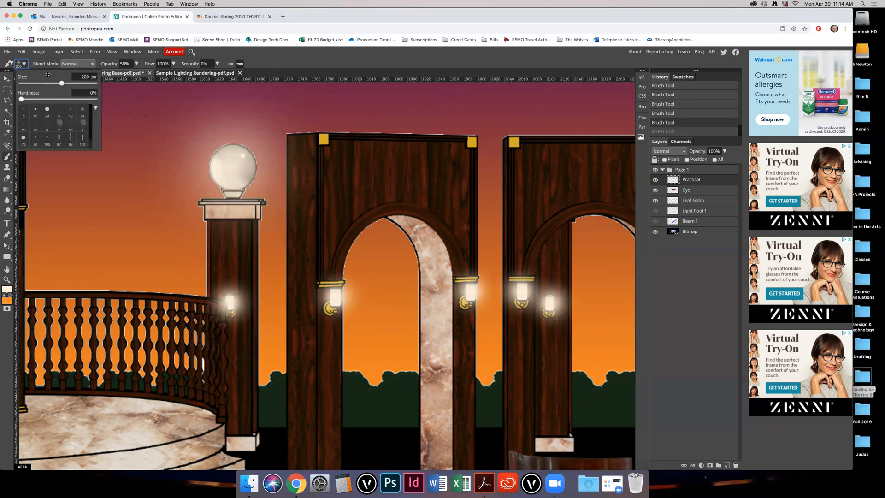
click(85, 77)
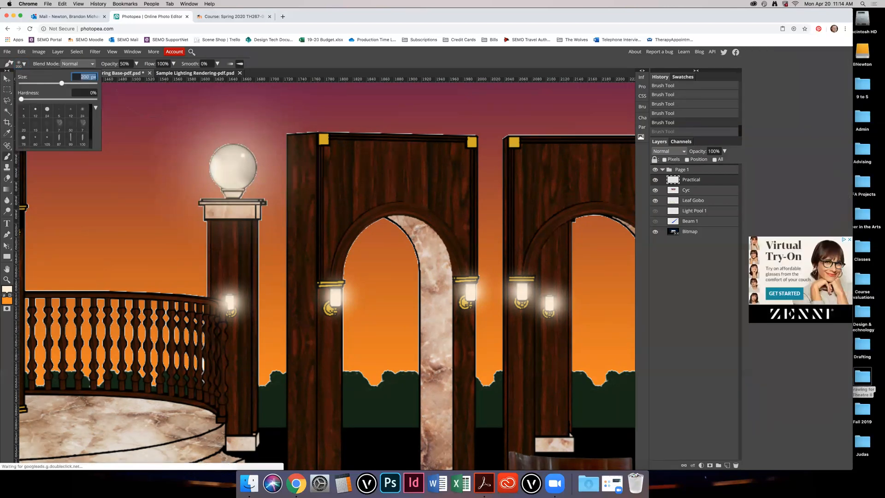
text(1)
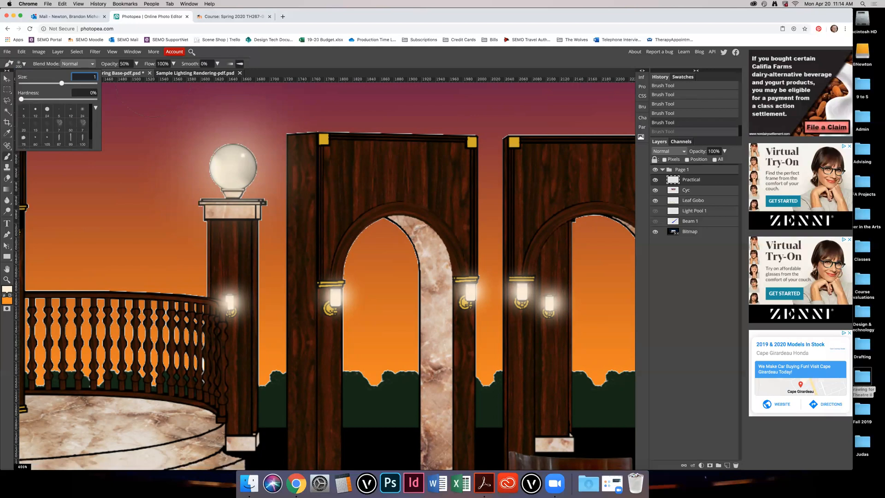
text(50)
key(Return)
click(232, 165)
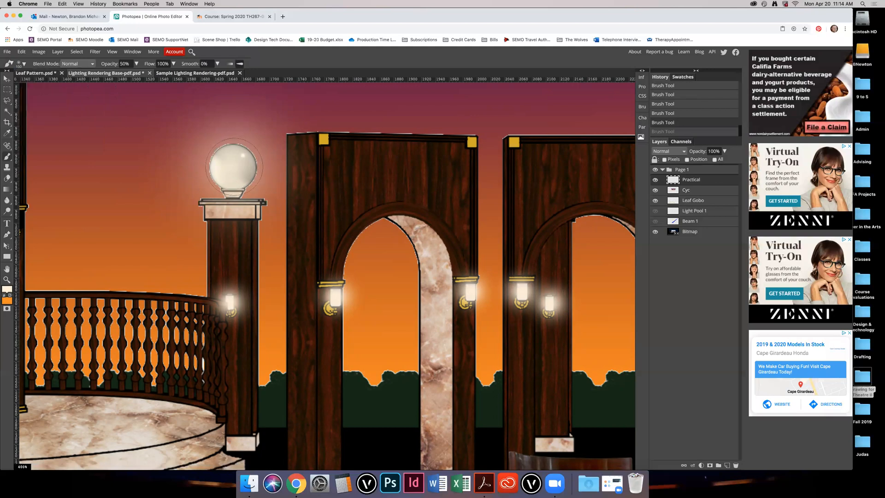
click(234, 167)
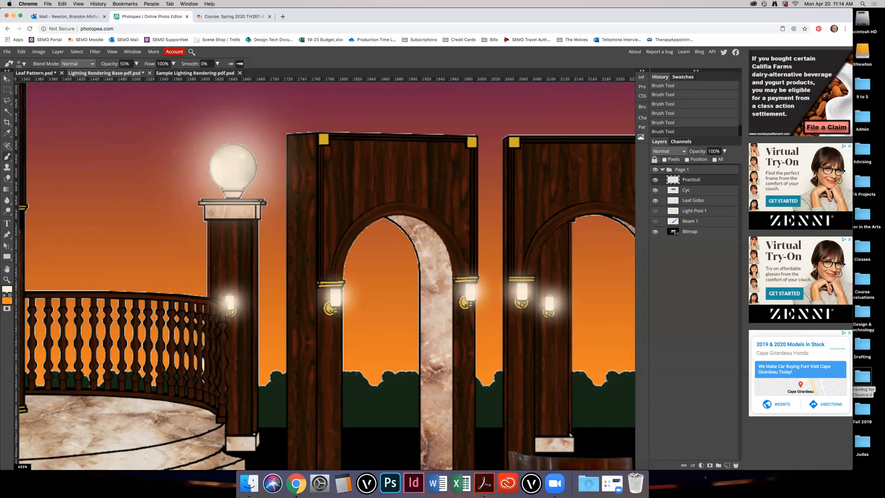
Step: Set the brush size to 100 px and dab a brighter glow at the centre of the post's globe
click(23, 63)
click(84, 76)
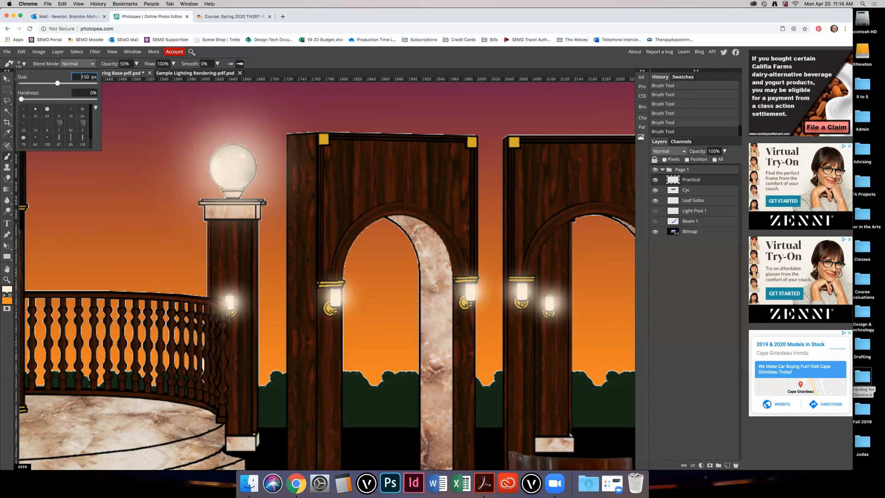
text(100)
key(Return)
click(233, 166)
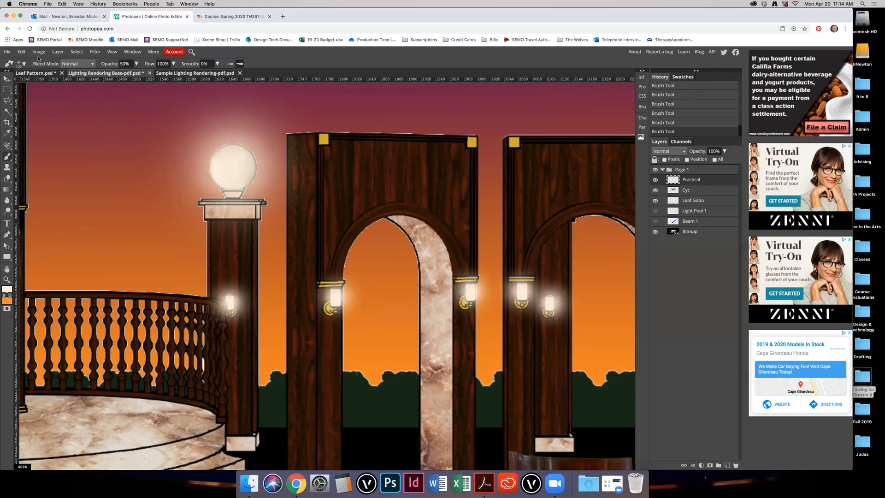
Step: Try a brush size of 75 px over the post's globe, and set the size to 55 px
click(21, 64)
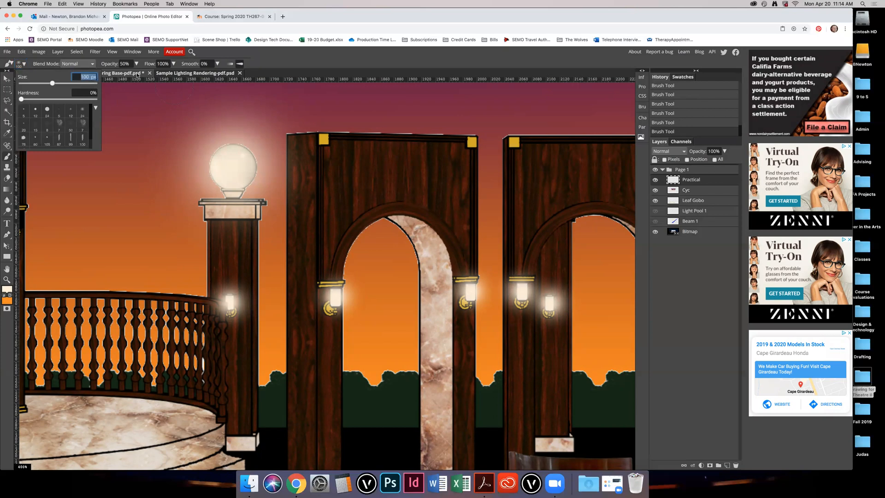
text(75)
key(Return)
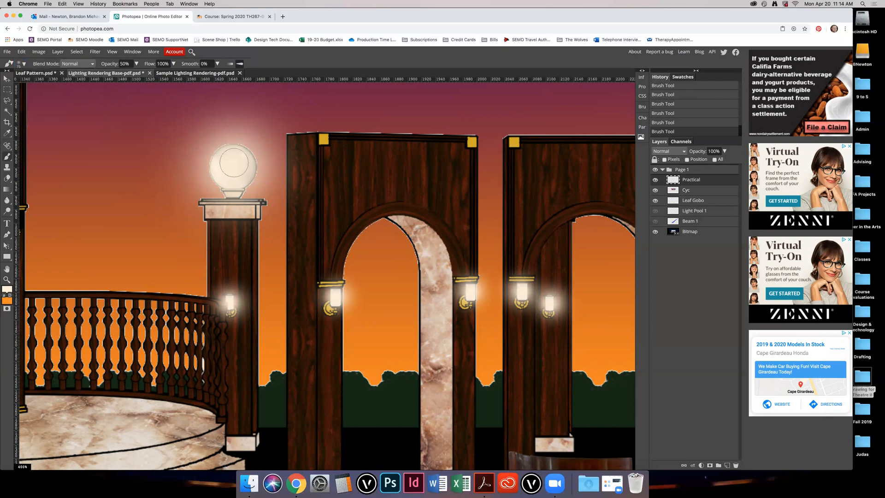
click(24, 64)
key(BackSpace)
text(55)
click(284, 73)
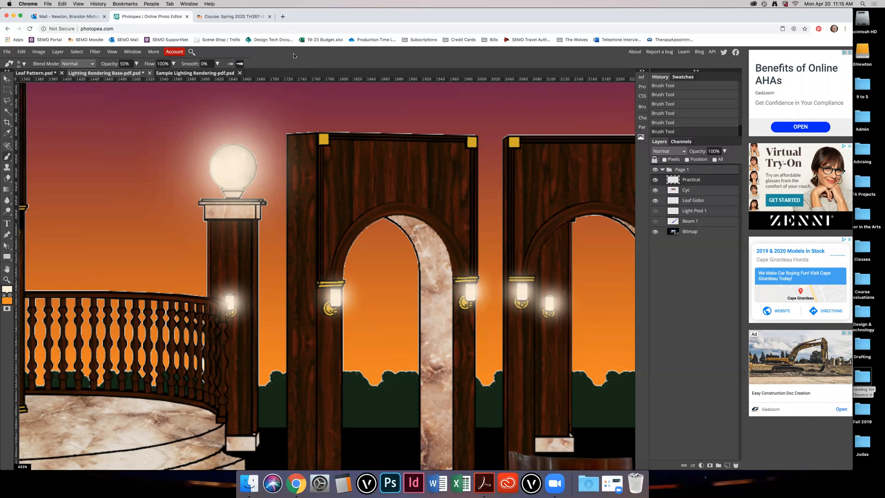
Step: Make the Light Pool 1 and Beam 1 layers visible again with the whole stage in view
key(m)
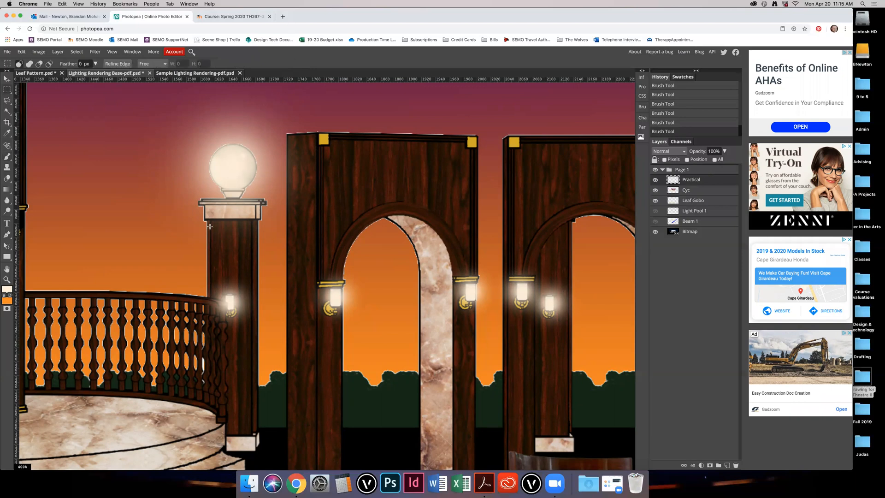
key(z)
alt+click(400, 311)
alt+click(400, 311)
alt+click(400, 310)
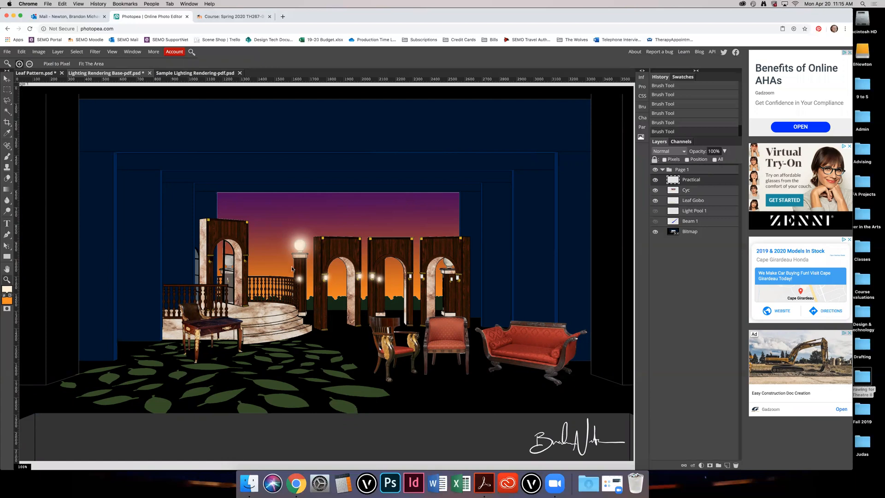
key(v)
click(655, 211)
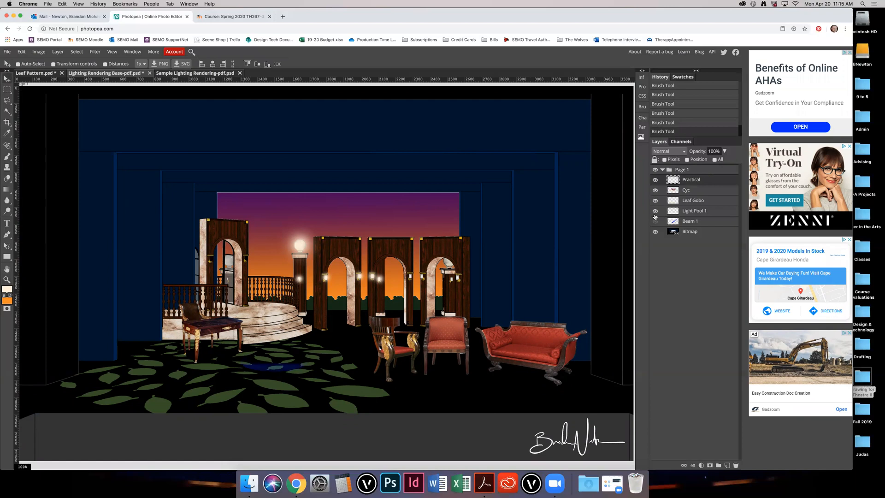
click(655, 221)
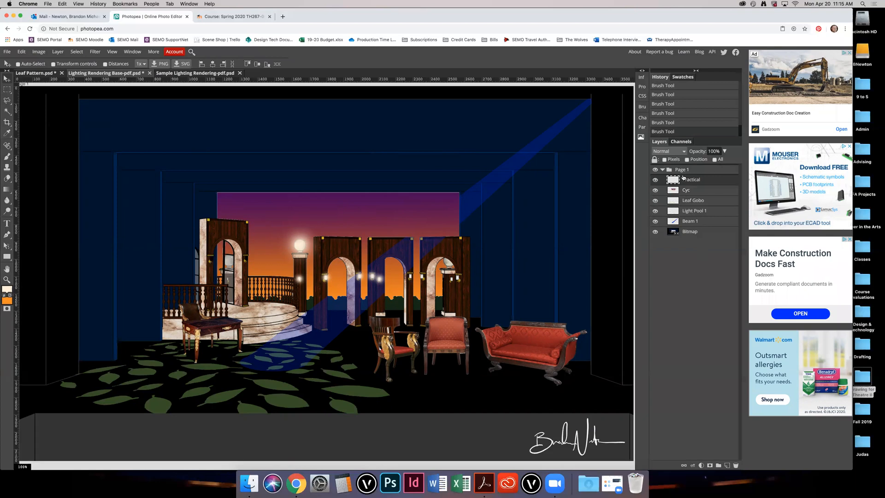
Step: Move the Light Pool 1 and Beam 1 layers together above the Cyc layer, directly below Practical
click(696, 211)
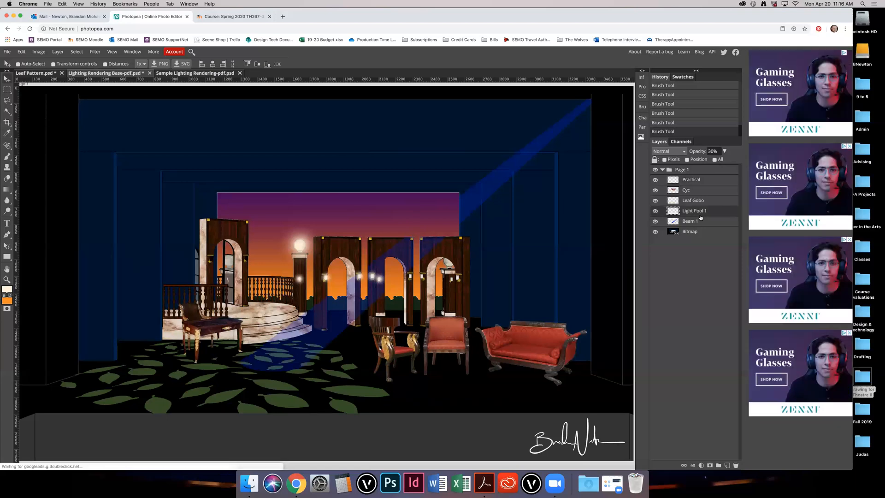
click(702, 221)
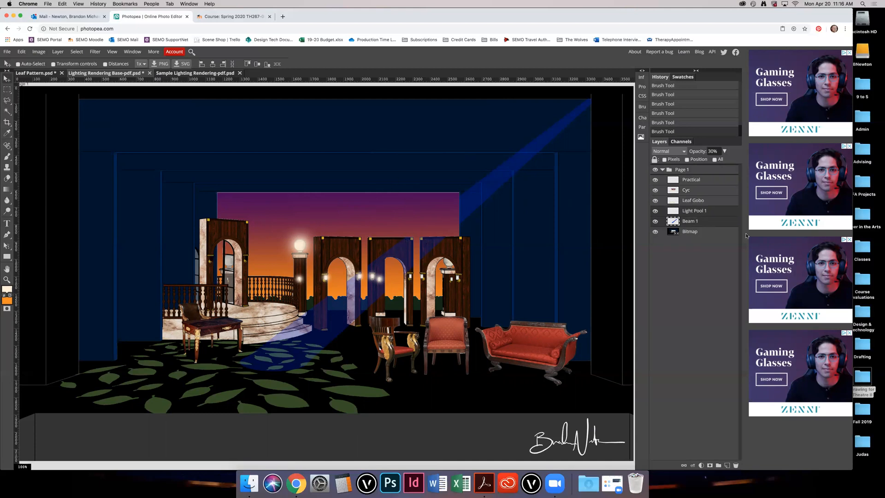
drag(693, 213, 699, 190)
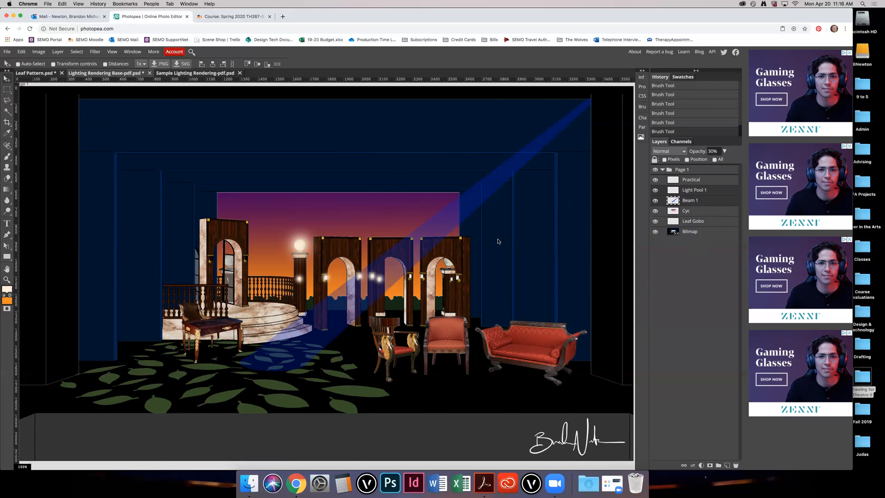
Step: Set the opacity of the Beam 1 layer to 20%
click(699, 222)
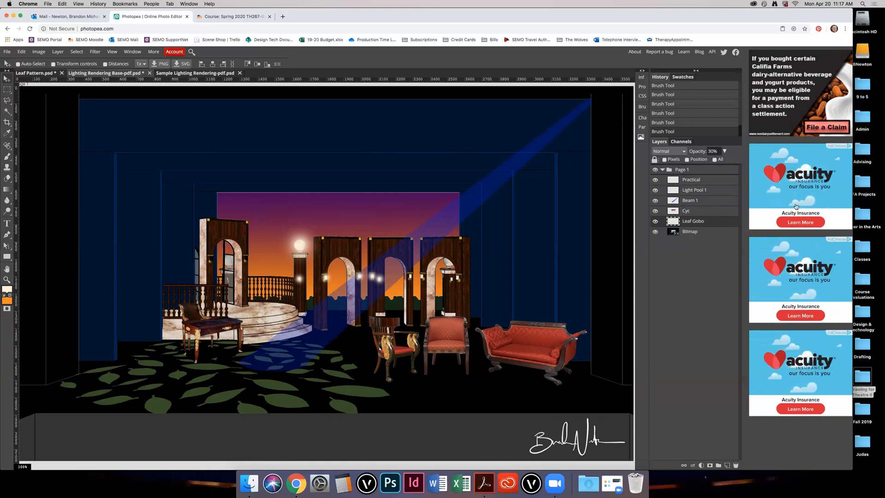
click(705, 200)
click(704, 150)
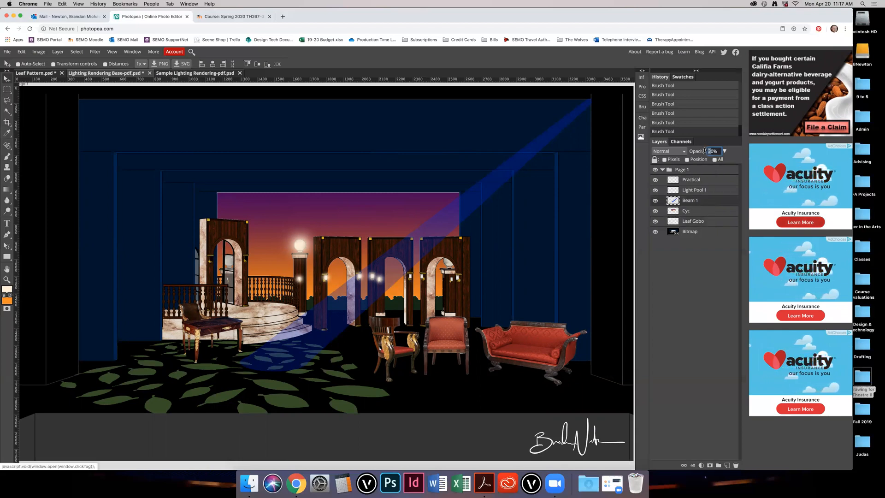
text(20)
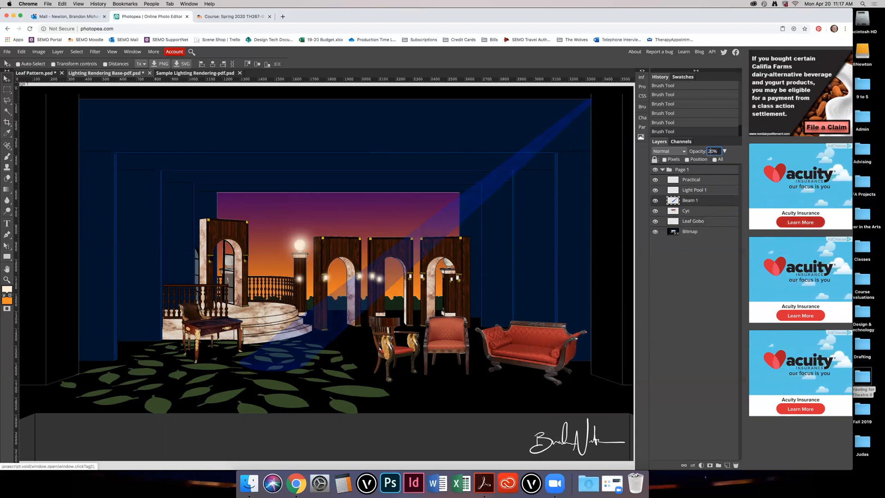
key(Return)
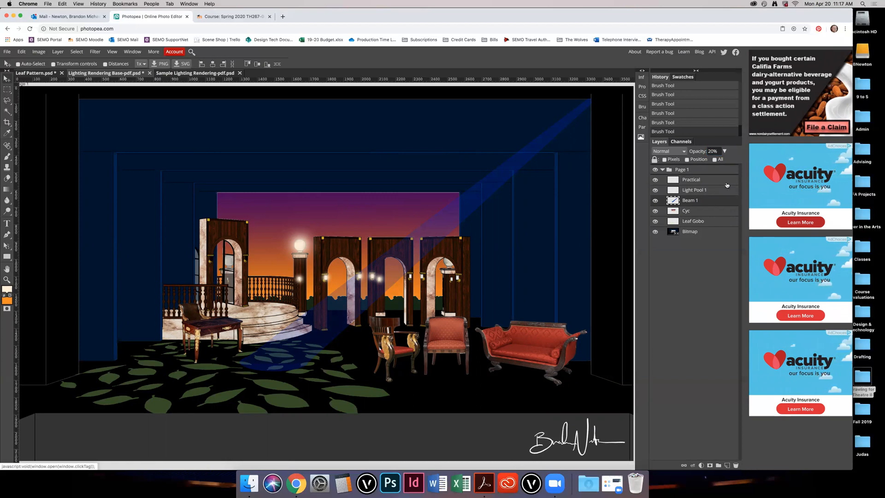